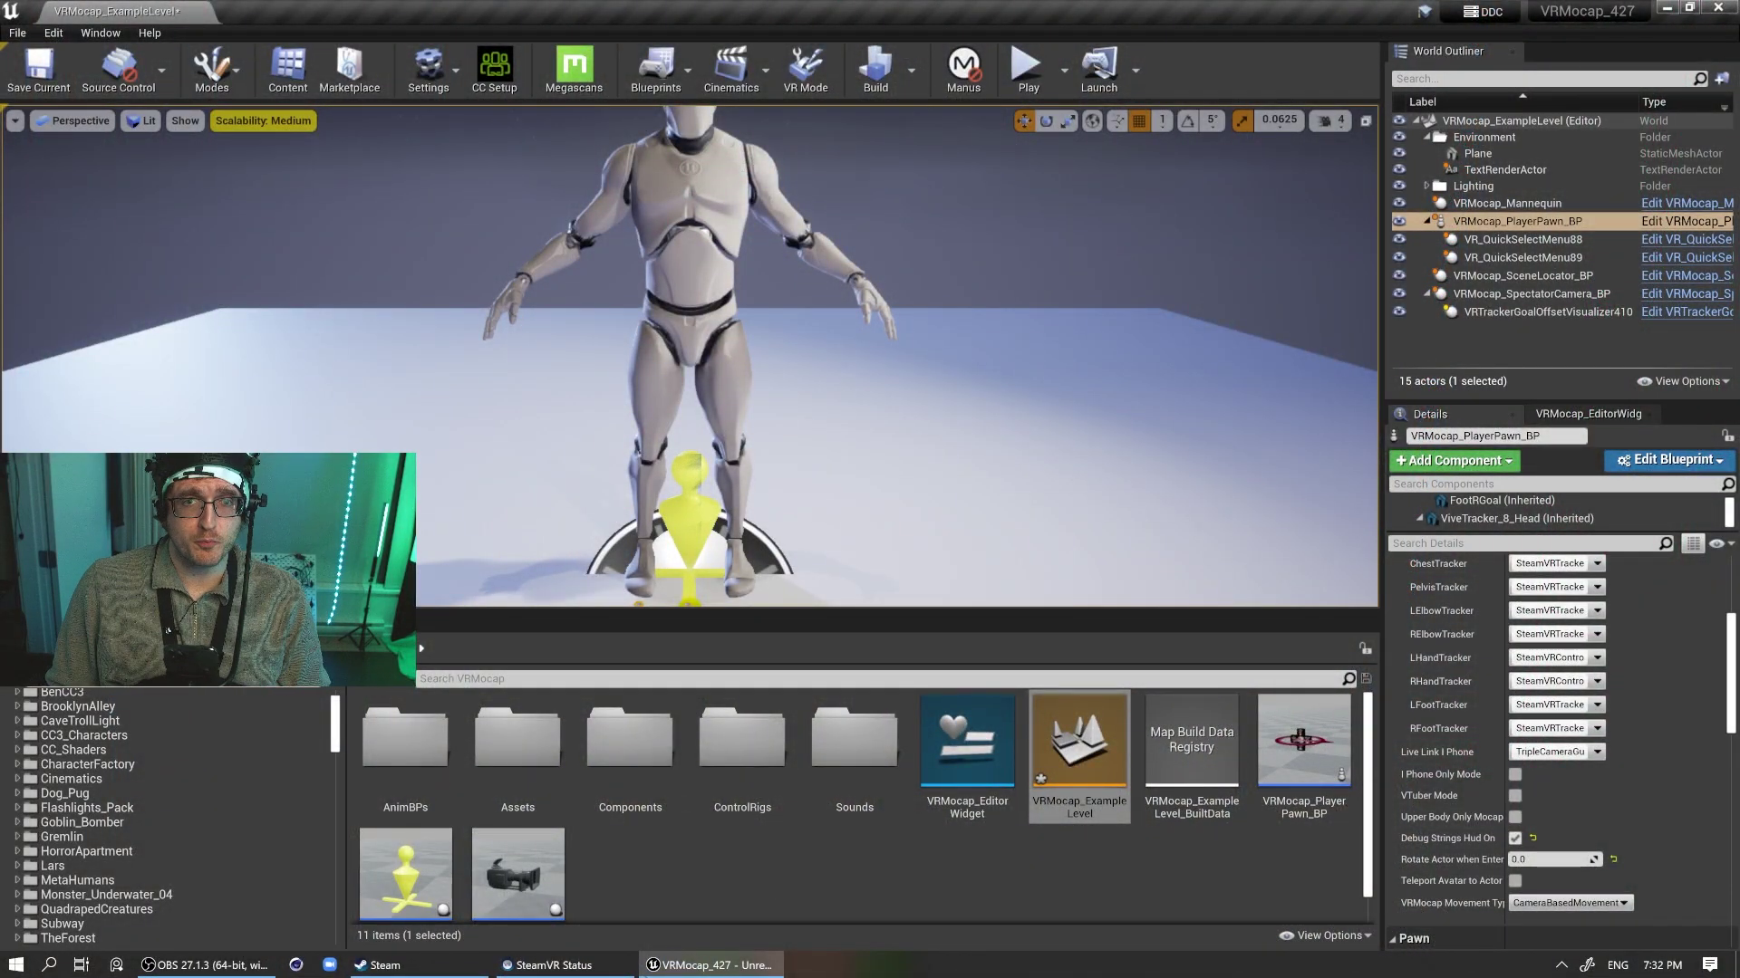
# Step: Orbit the viewport toward the player pawn's ring and spectator camera beside the mannequin
pyautogui.moveTo(1025, 242); pyautogui.dragTo(1024, 242, button='right')
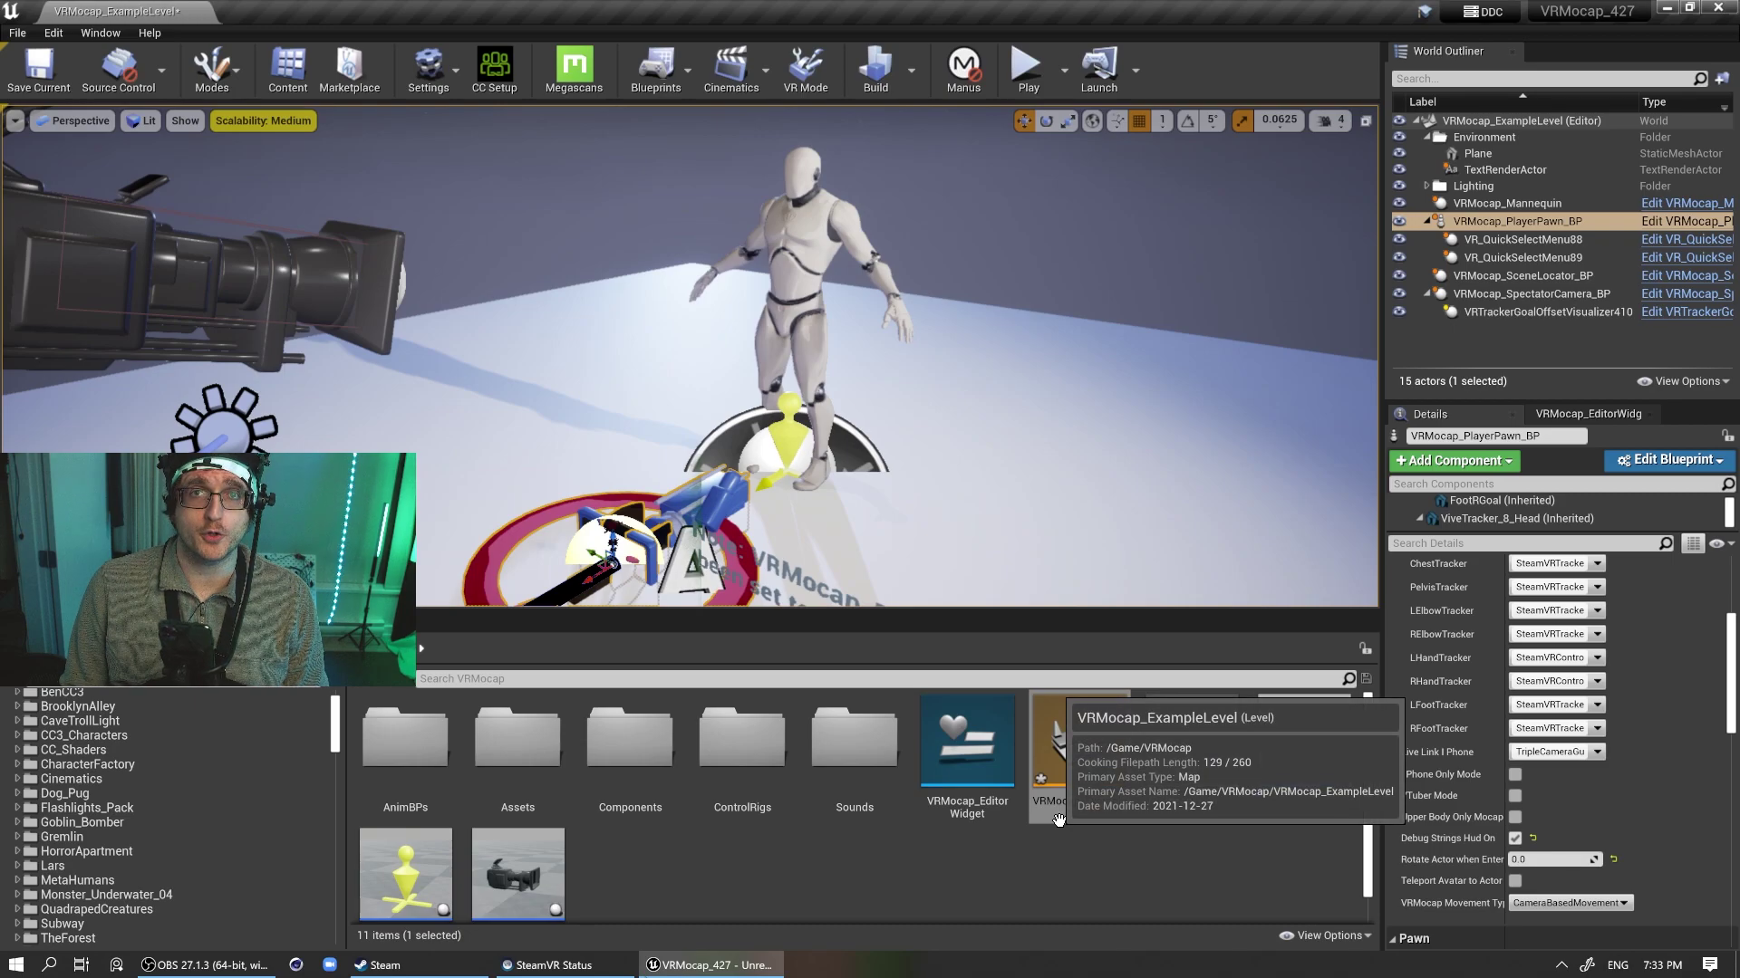
# Step: Play and stop the level, check the mannequin's MocapActor_Component, then view VRMocap_PlayerPawn_BP's VTuber/Pawn settings
pyautogui.click(1028, 72)
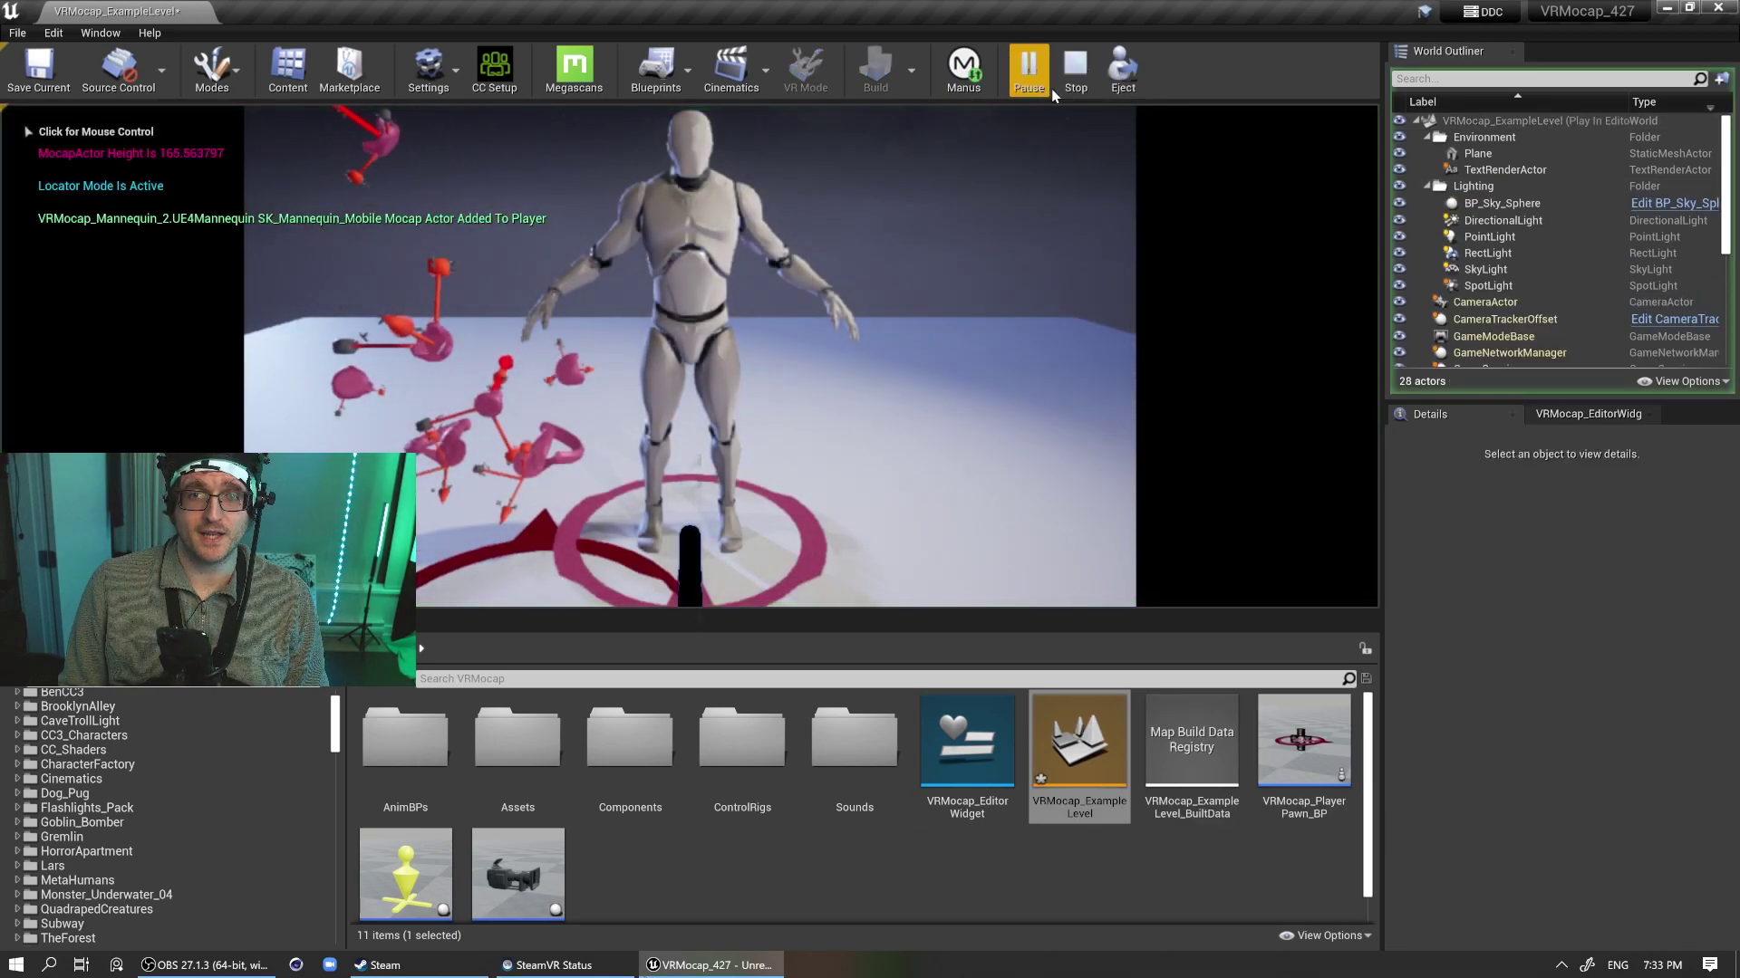
pyautogui.click(1076, 73)
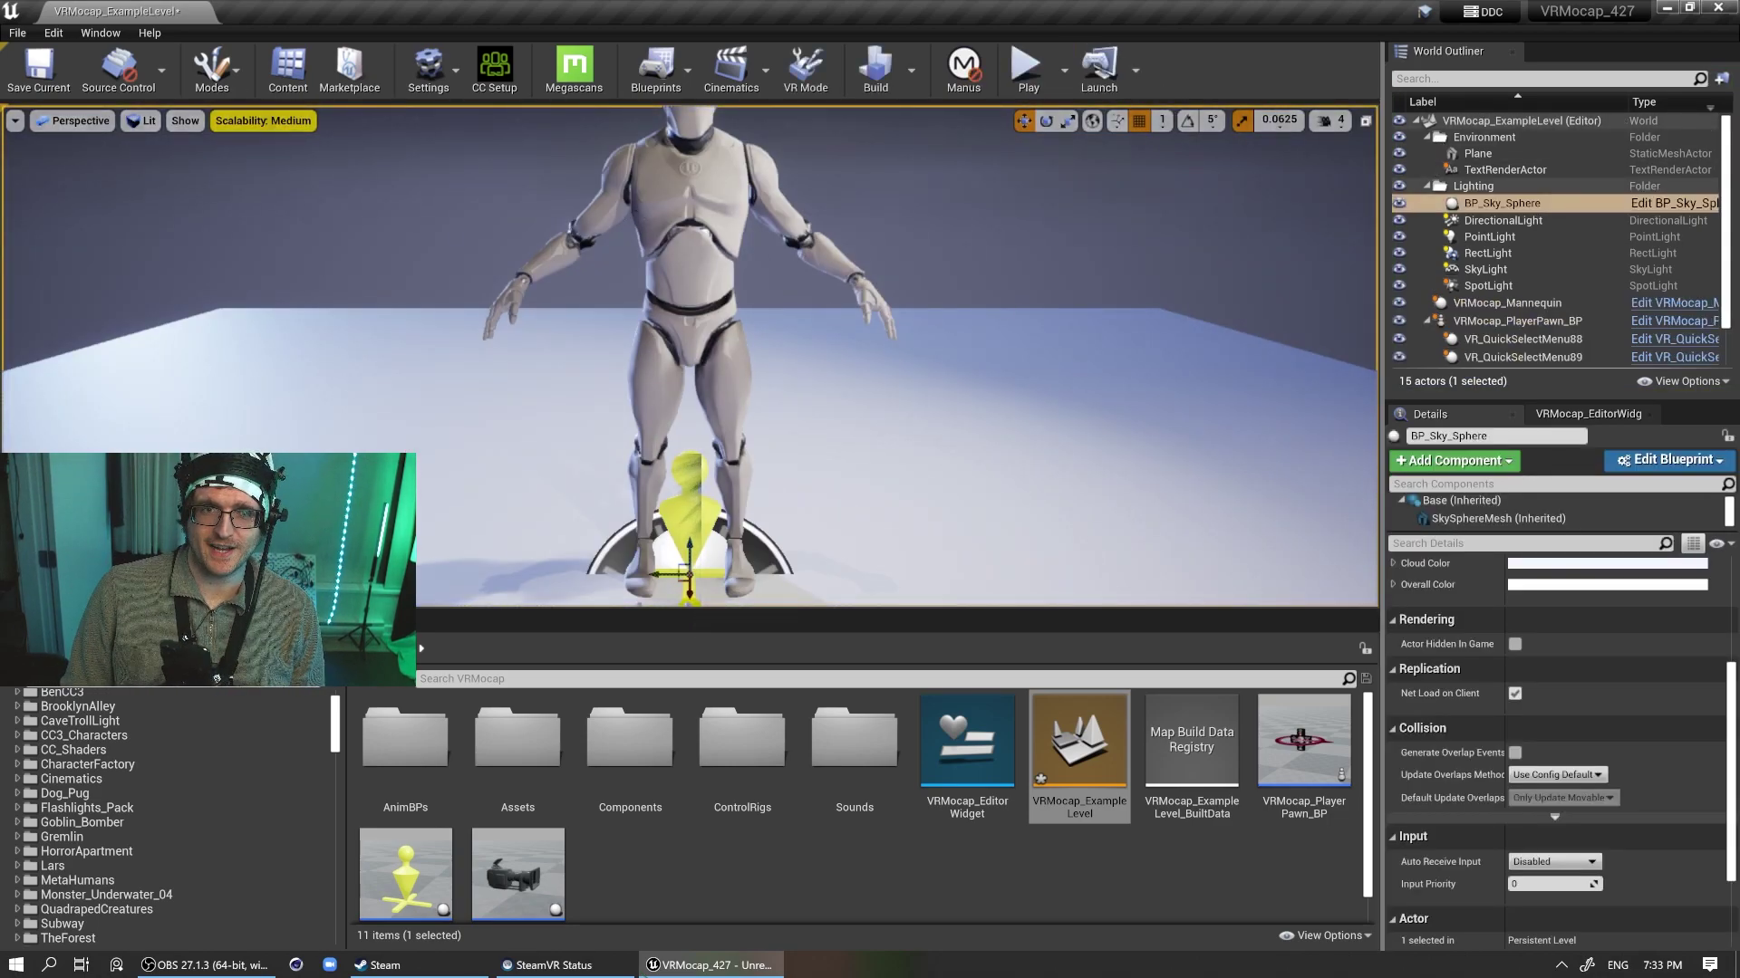
pyautogui.click(688, 299)
pyautogui.click(1443, 520)
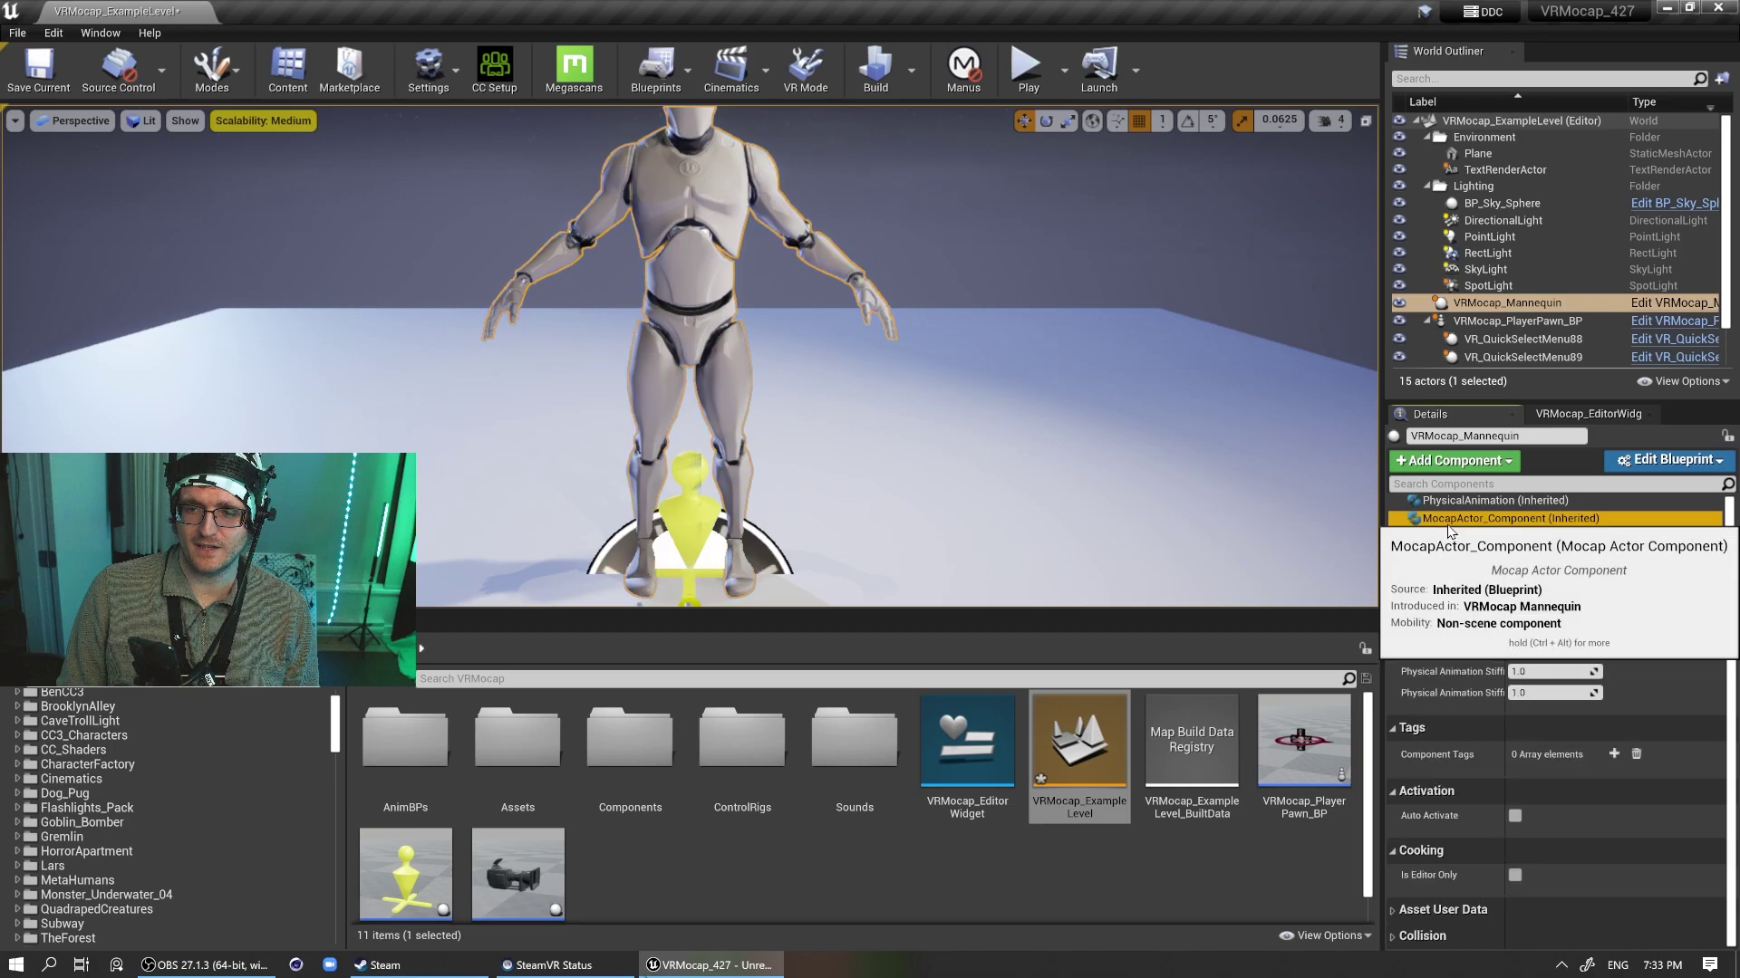
pyautogui.scroll(3, 1415, 661)
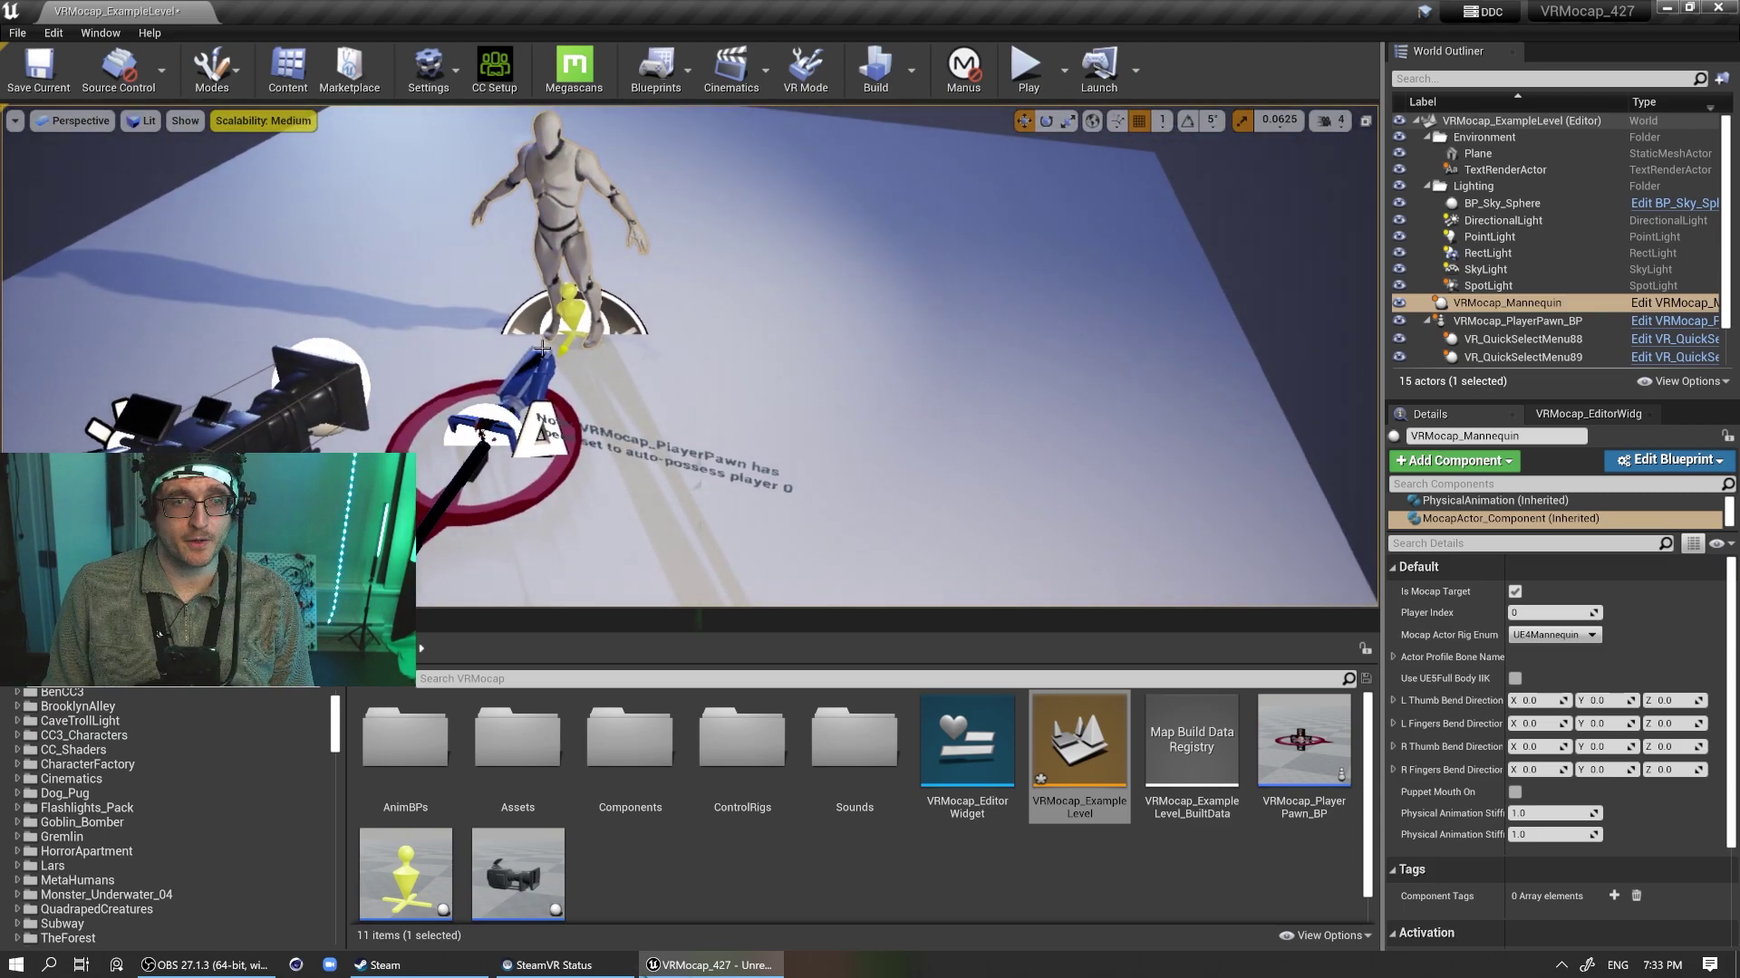
pyautogui.click(535, 363)
pyautogui.scroll(-10, 1427, 825)
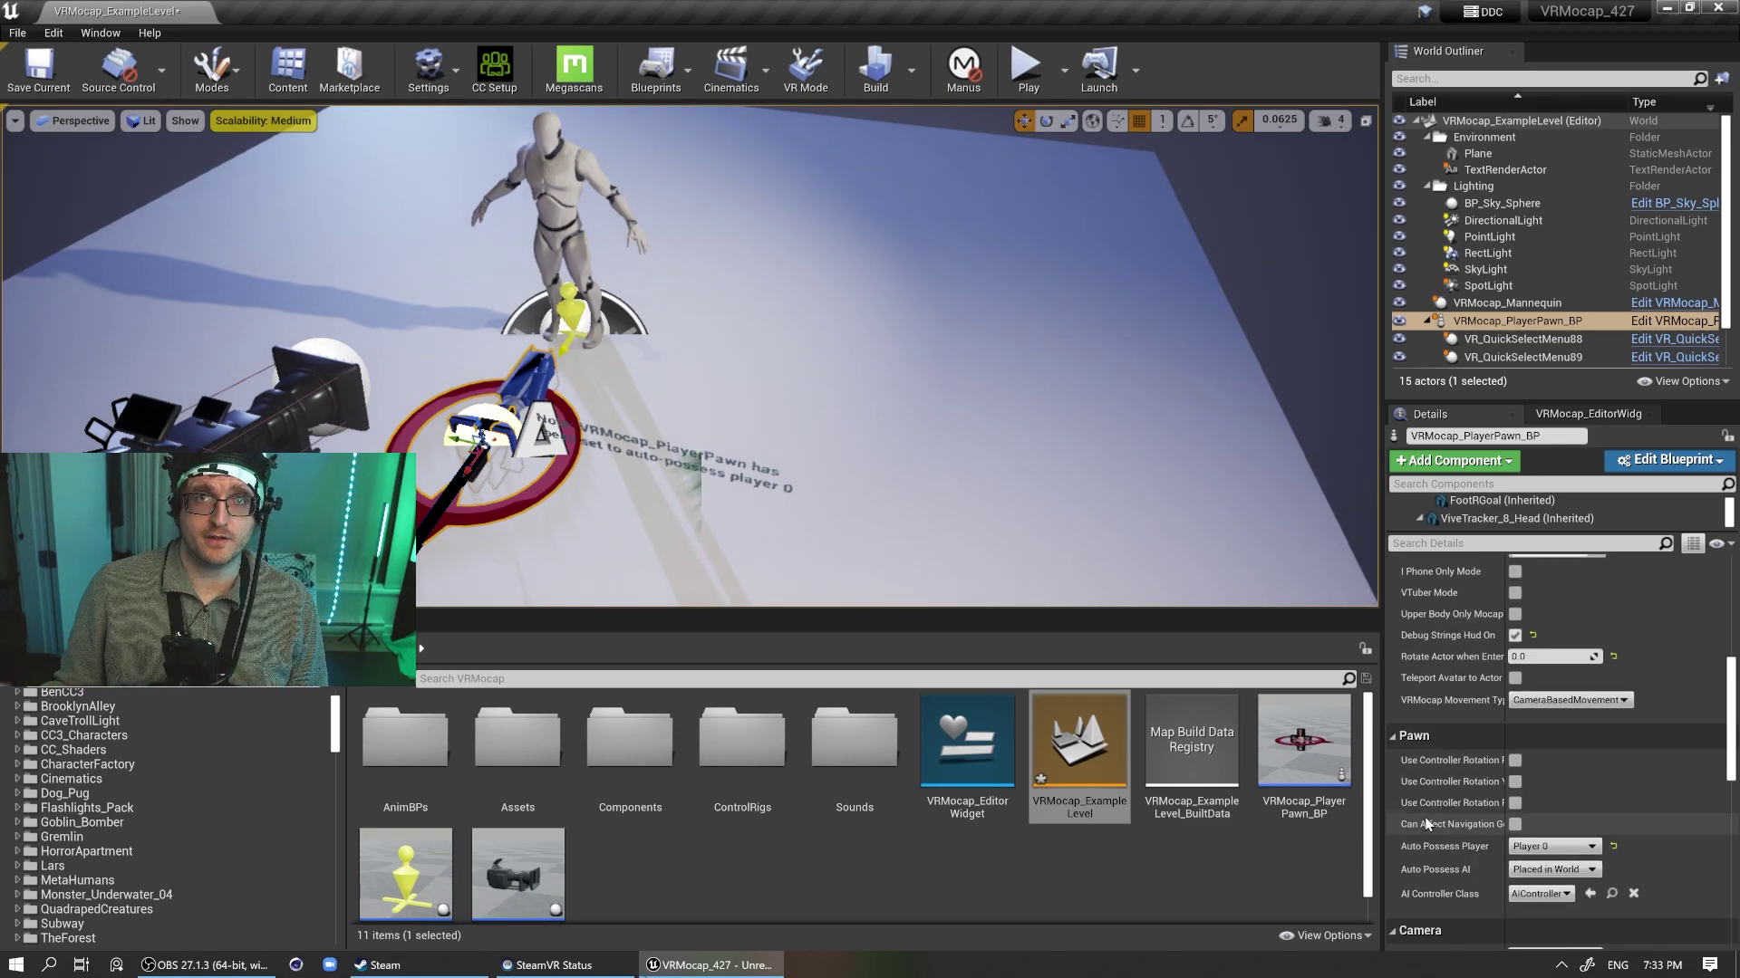
# Step: Run a play-in-editor test of the mannequin following live motion capture, then stop with Esc
pyautogui.click(1028, 68)
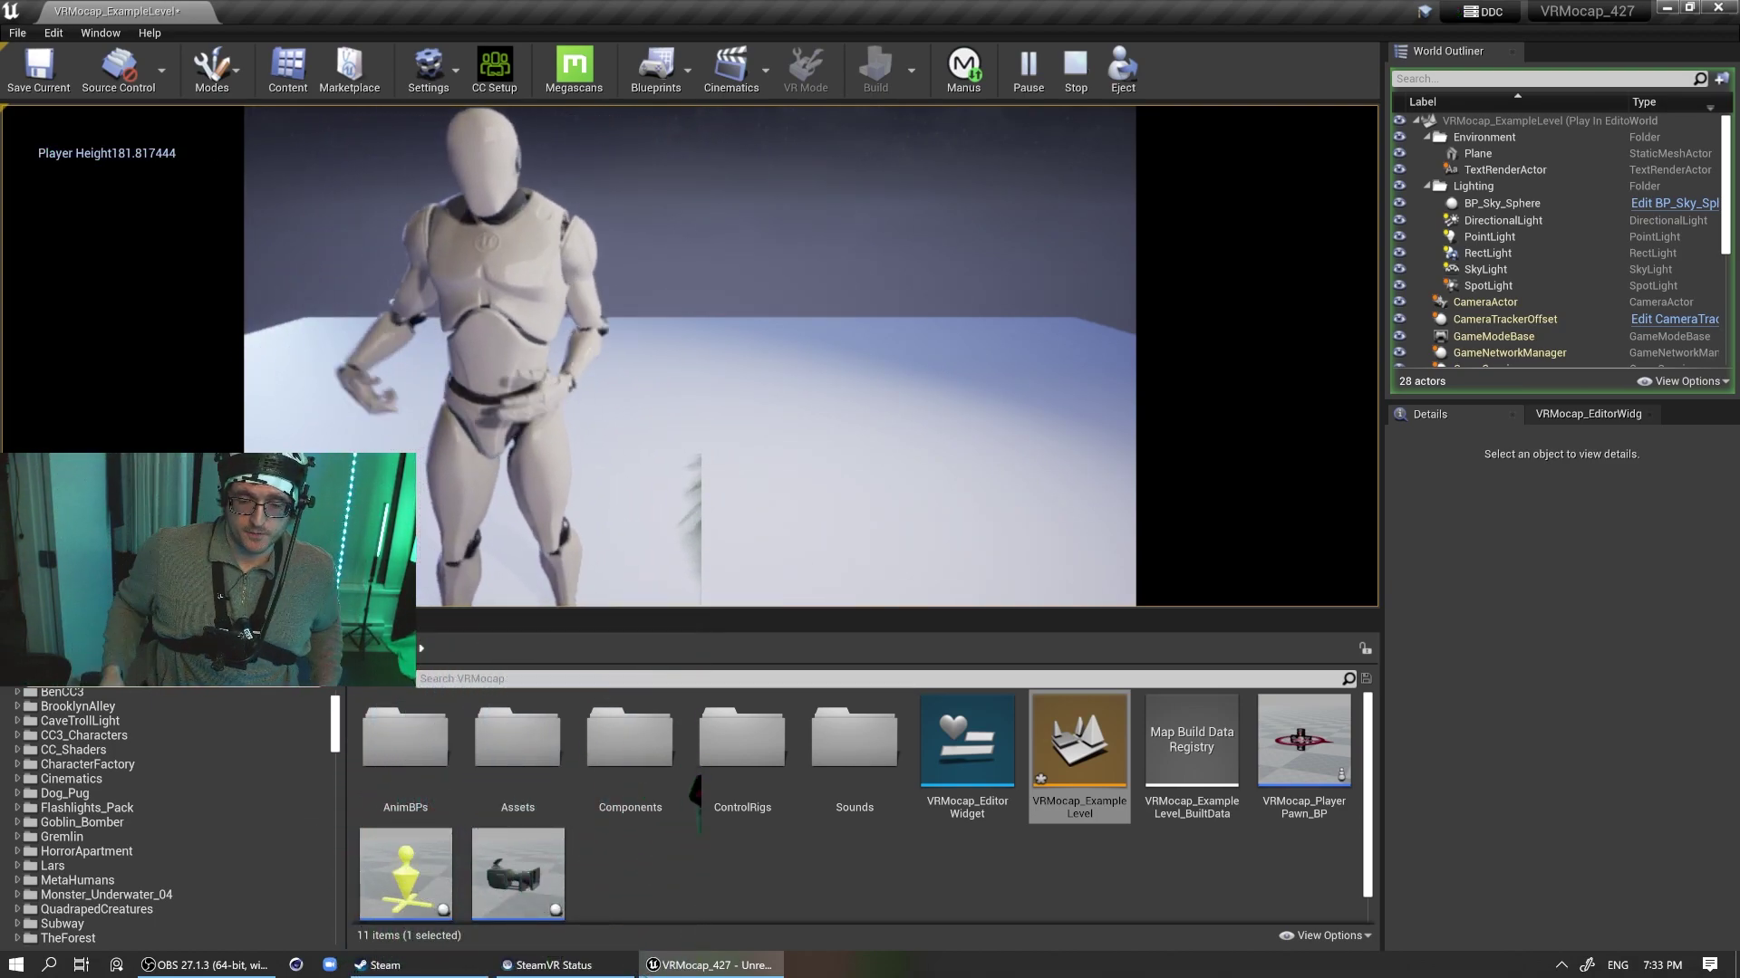
pyautogui.press('Escape')
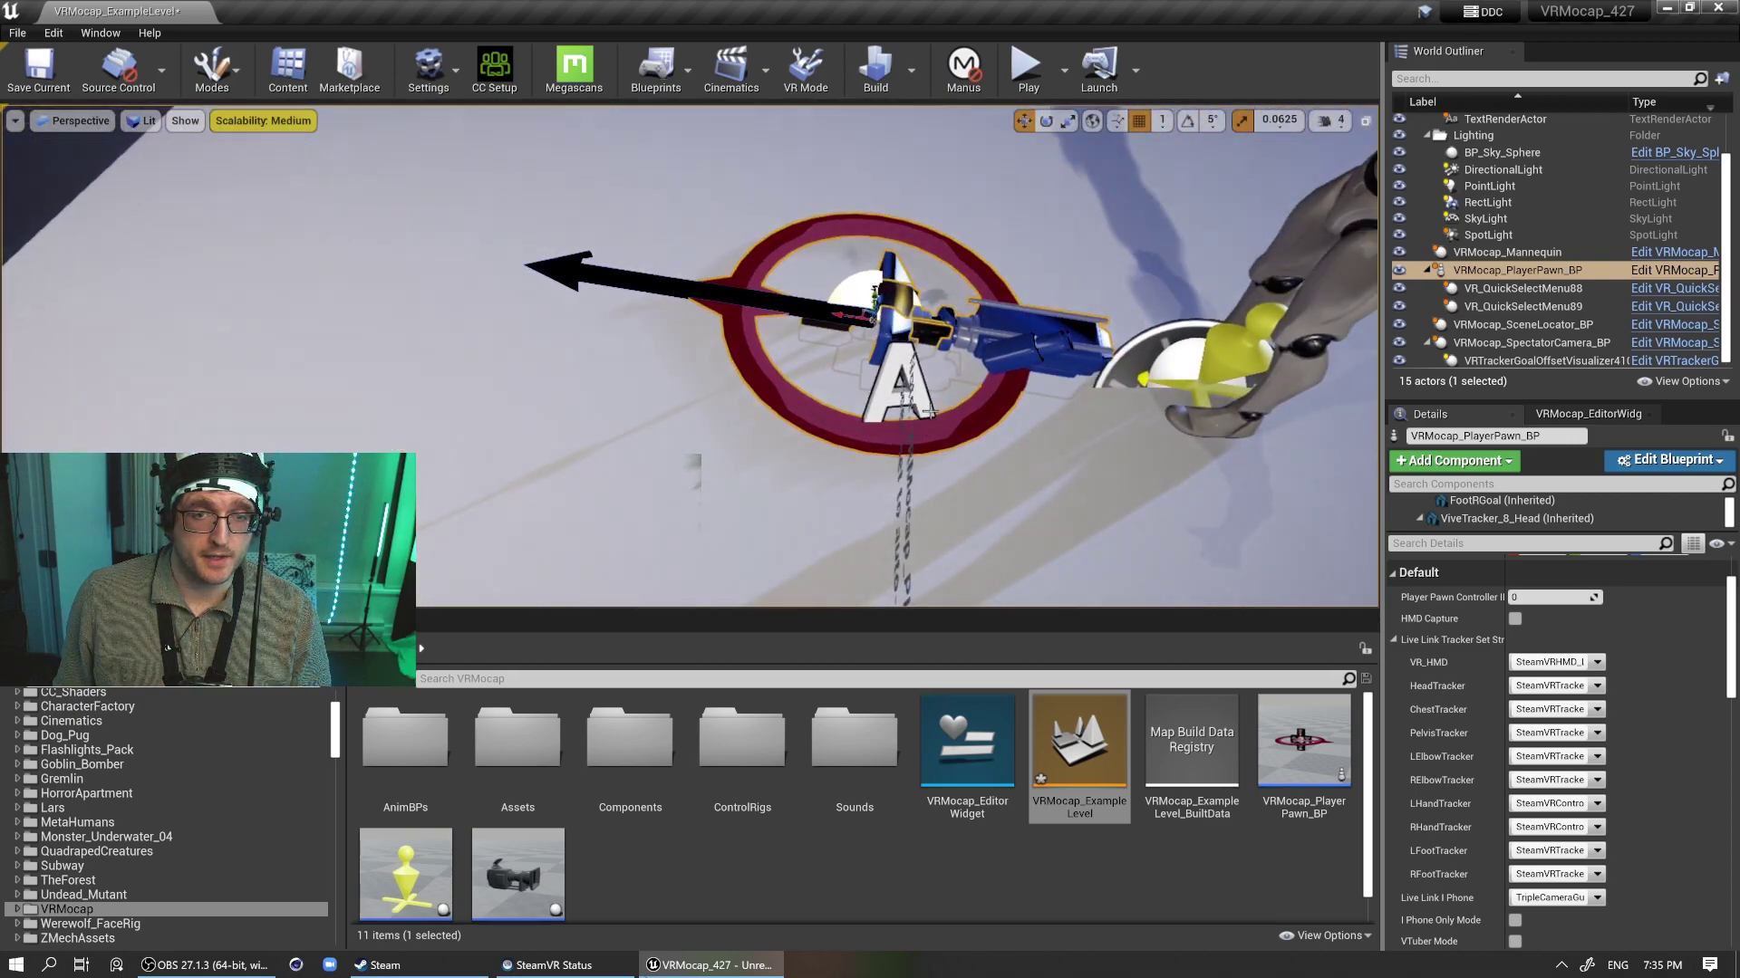
# Step: Set Player Pawn Controller Index to 1 and test it in an ejected play session
pyautogui.click(1550, 597)
pyautogui.write('1')
pyautogui.press('Return')
pyautogui.click(1024, 68)
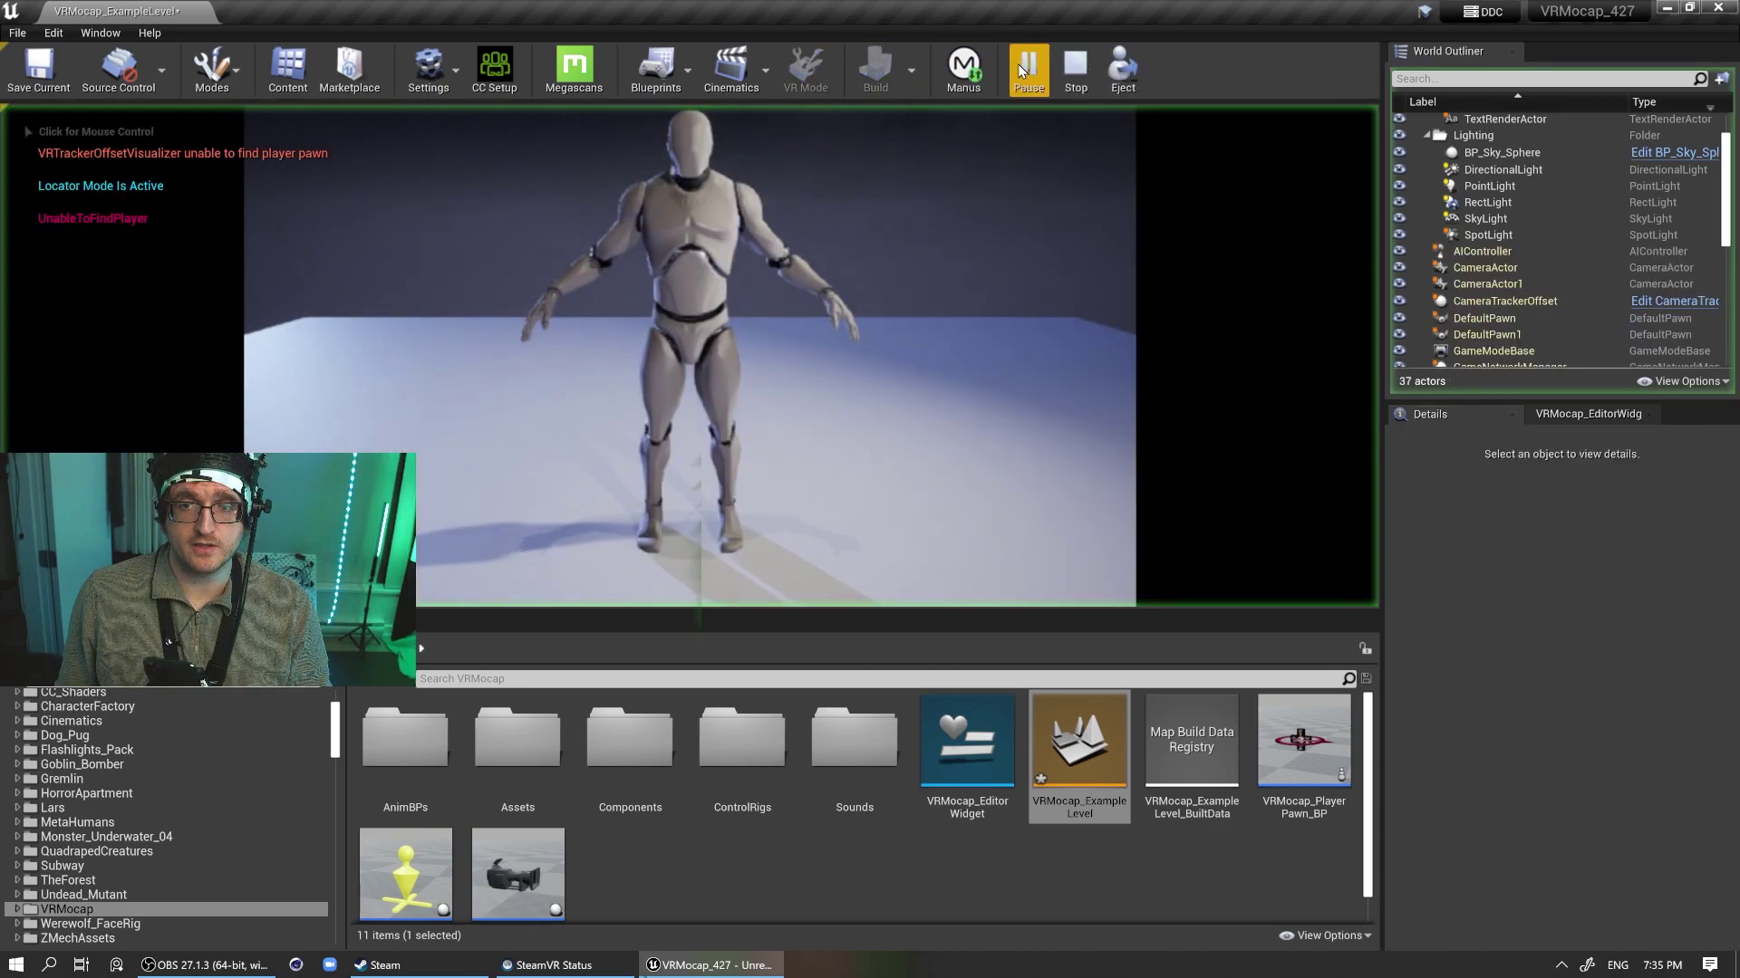
pyautogui.press('F8')
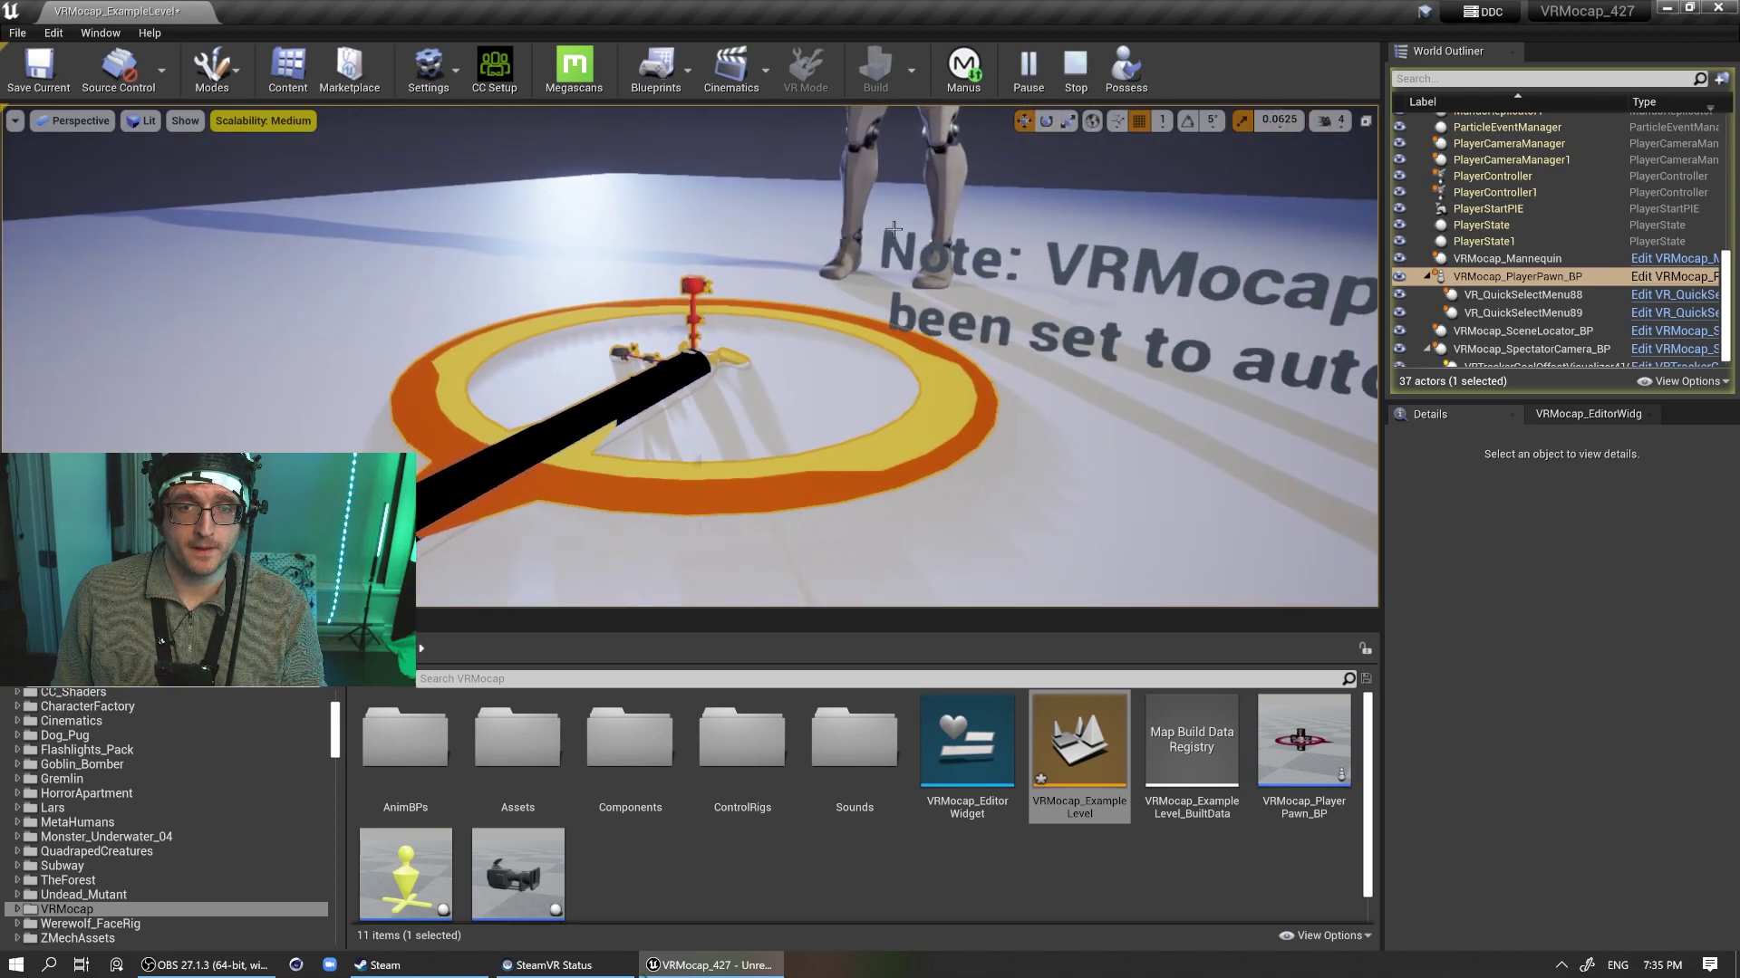
pyautogui.click(1075, 68)
# Step: Restore the controller index to 0, replay the level and frame the pawn's ring
pyautogui.press('f')
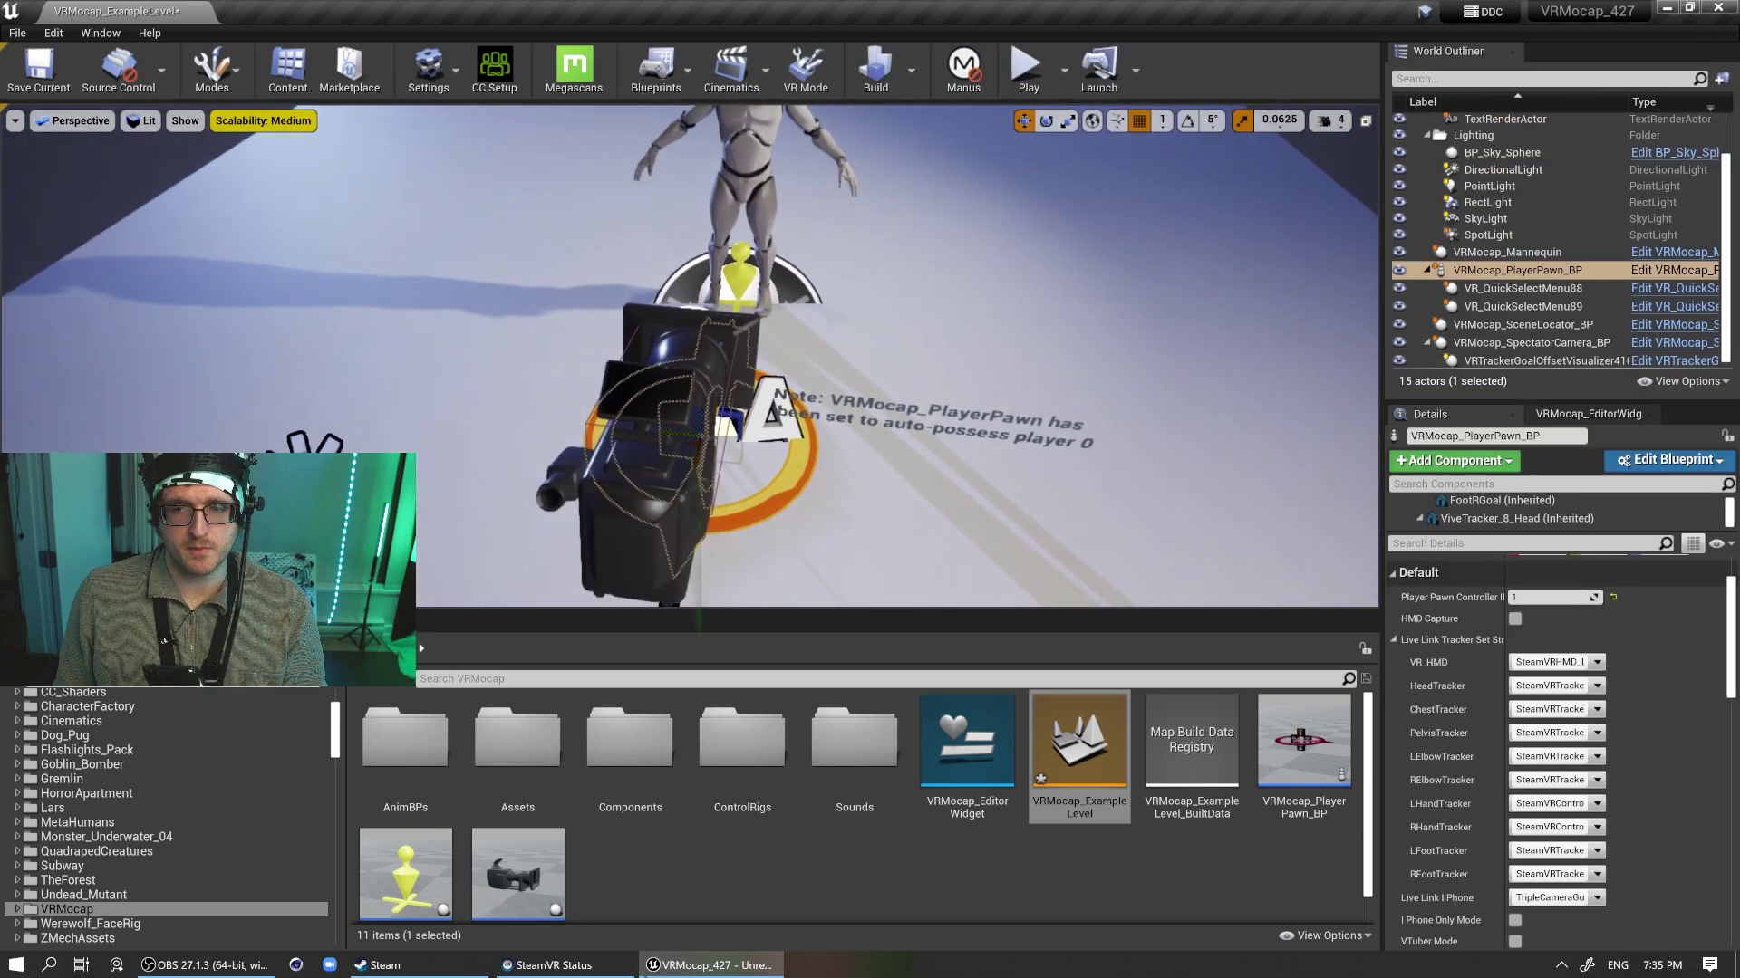
pyautogui.write('0')
pyautogui.press('Return')
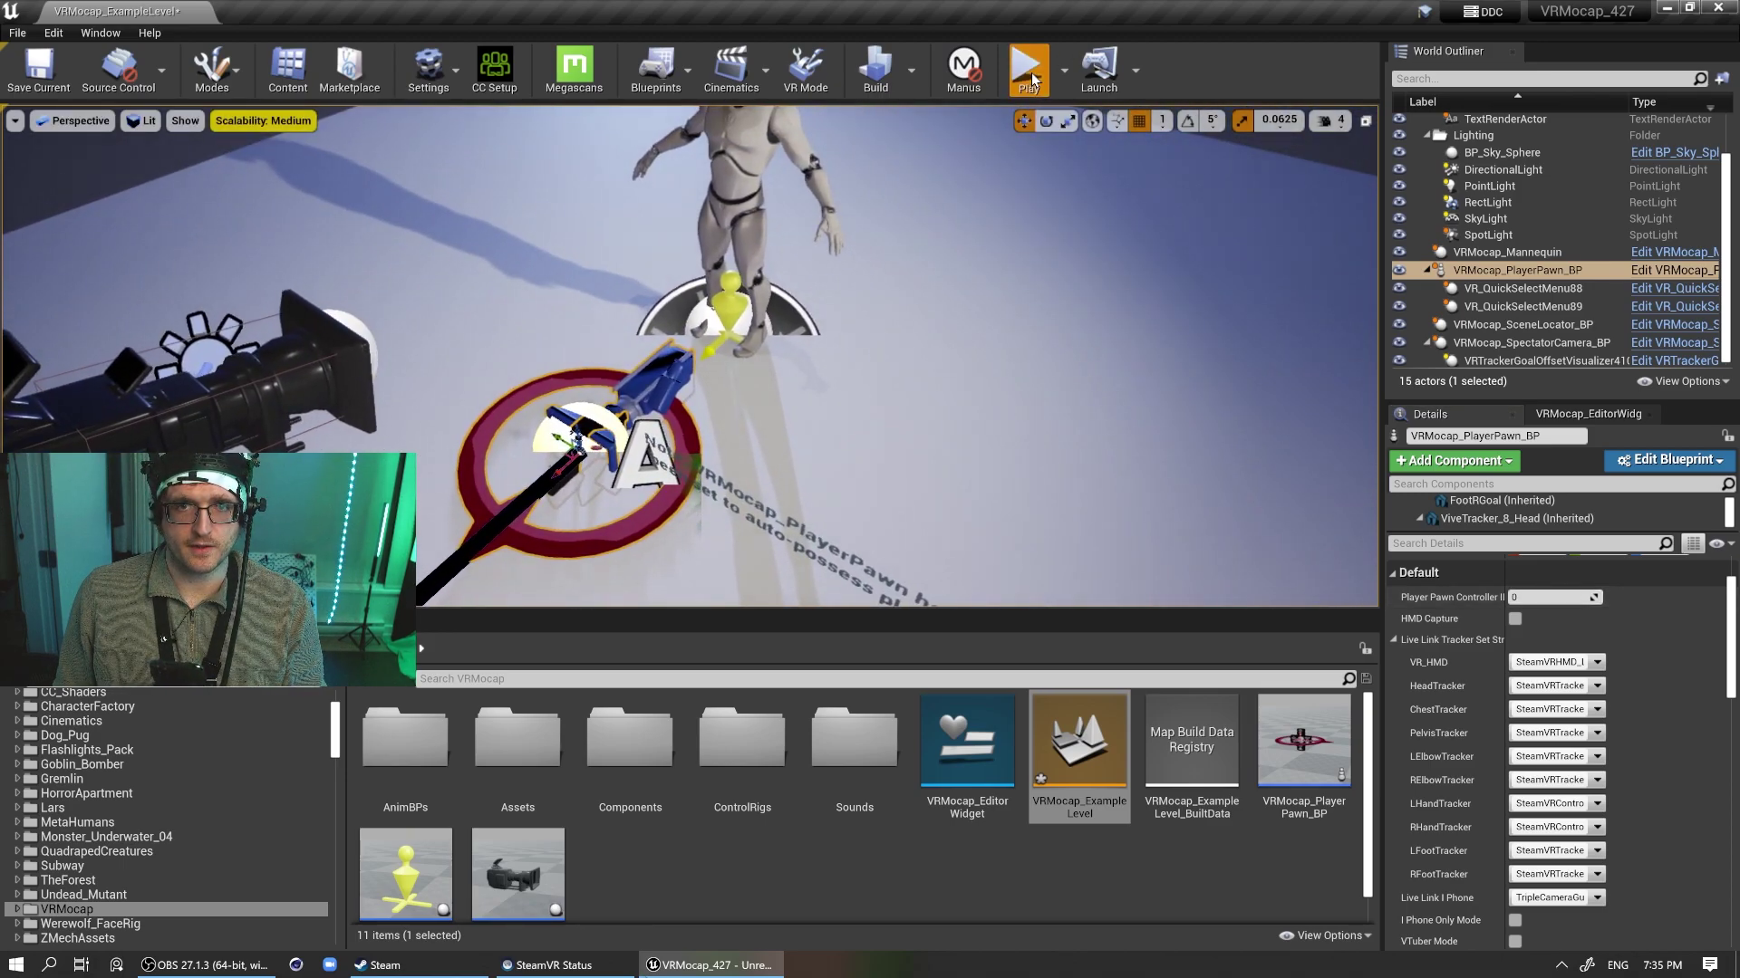
pyautogui.click(1027, 68)
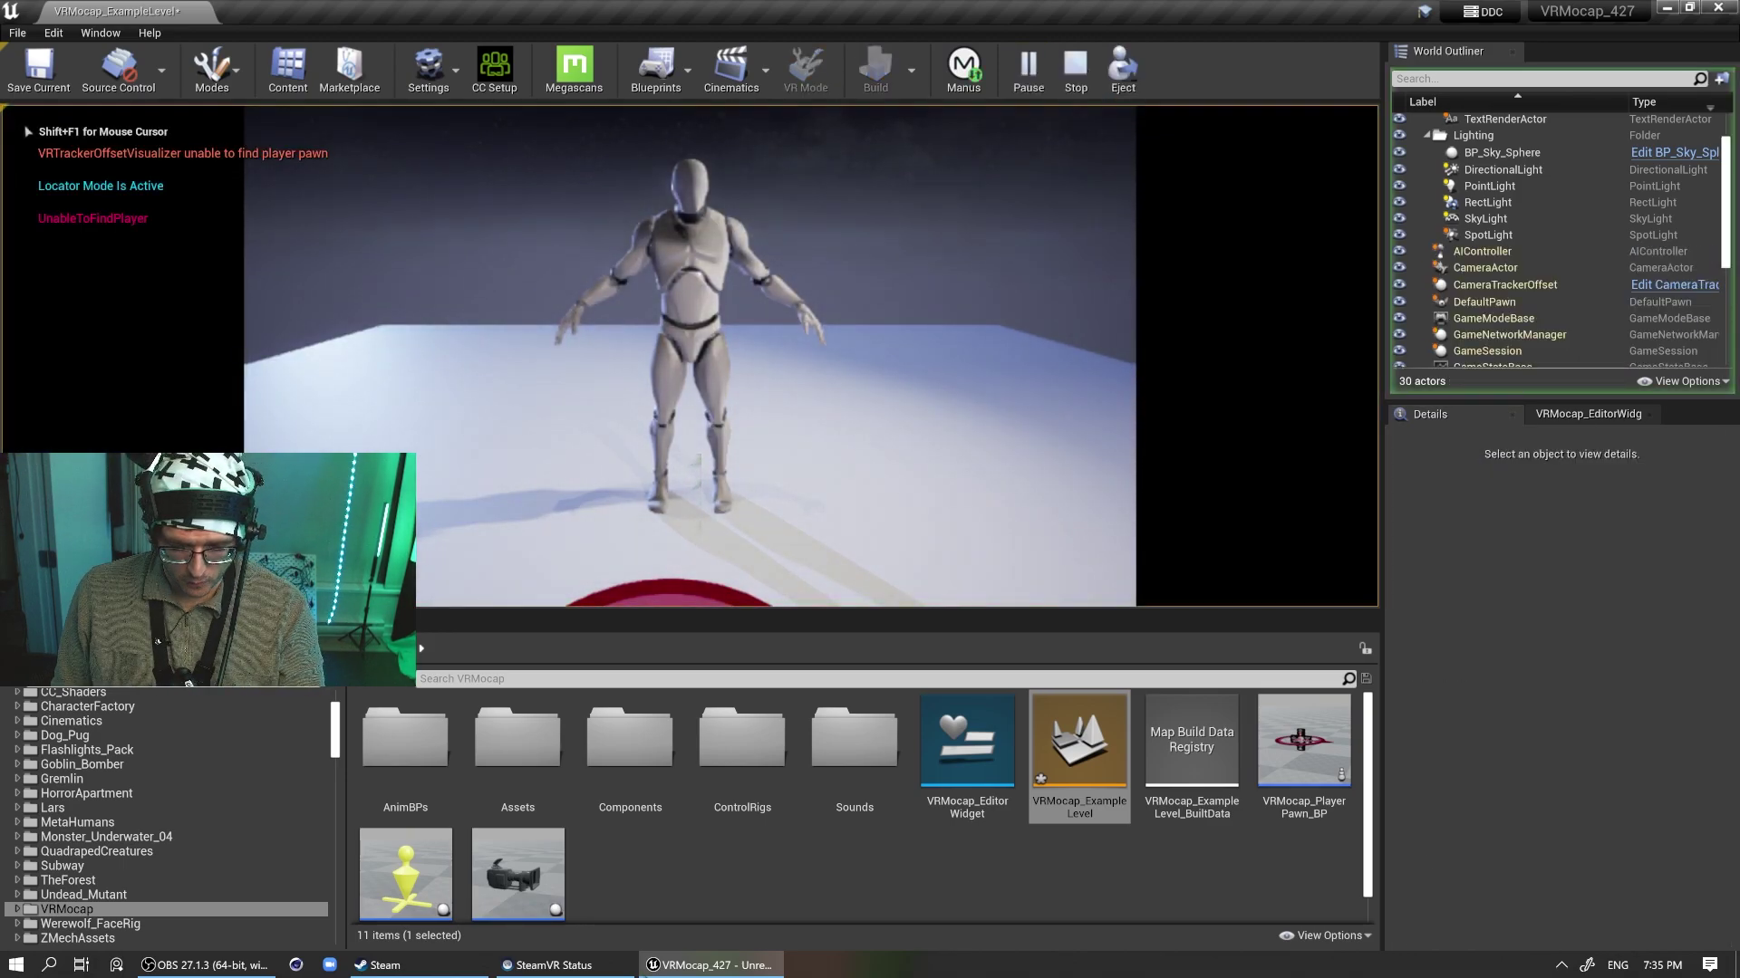
pyautogui.press('F8')
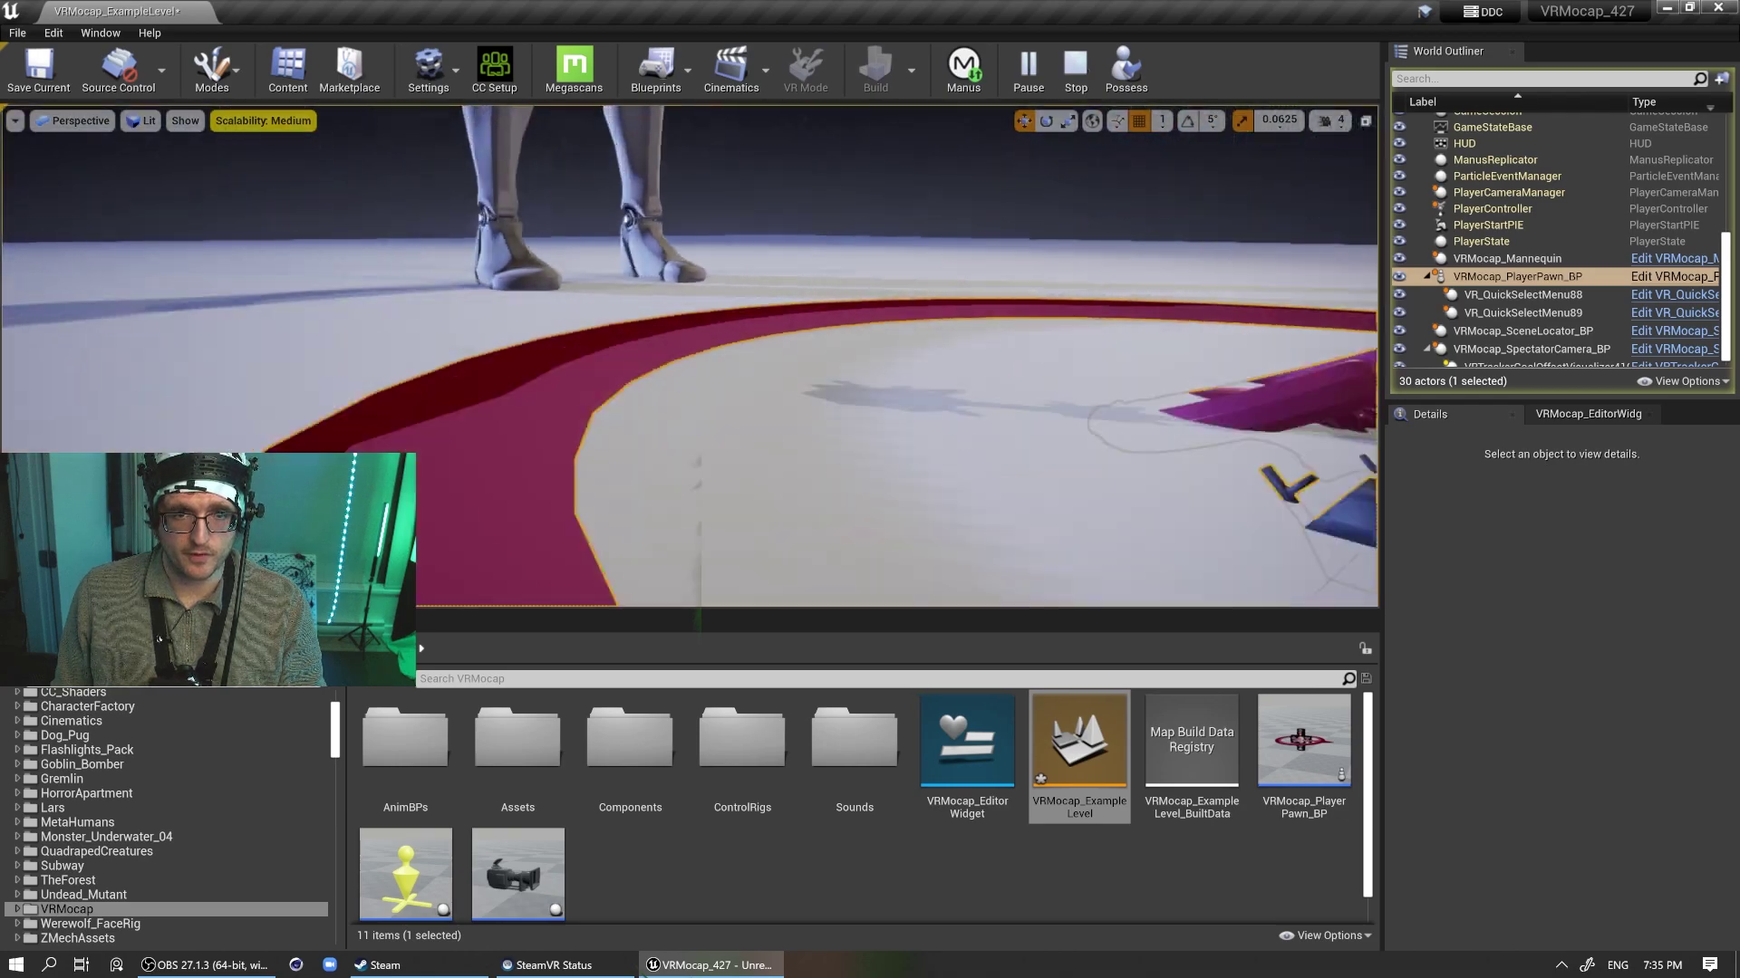
pyautogui.press('f')
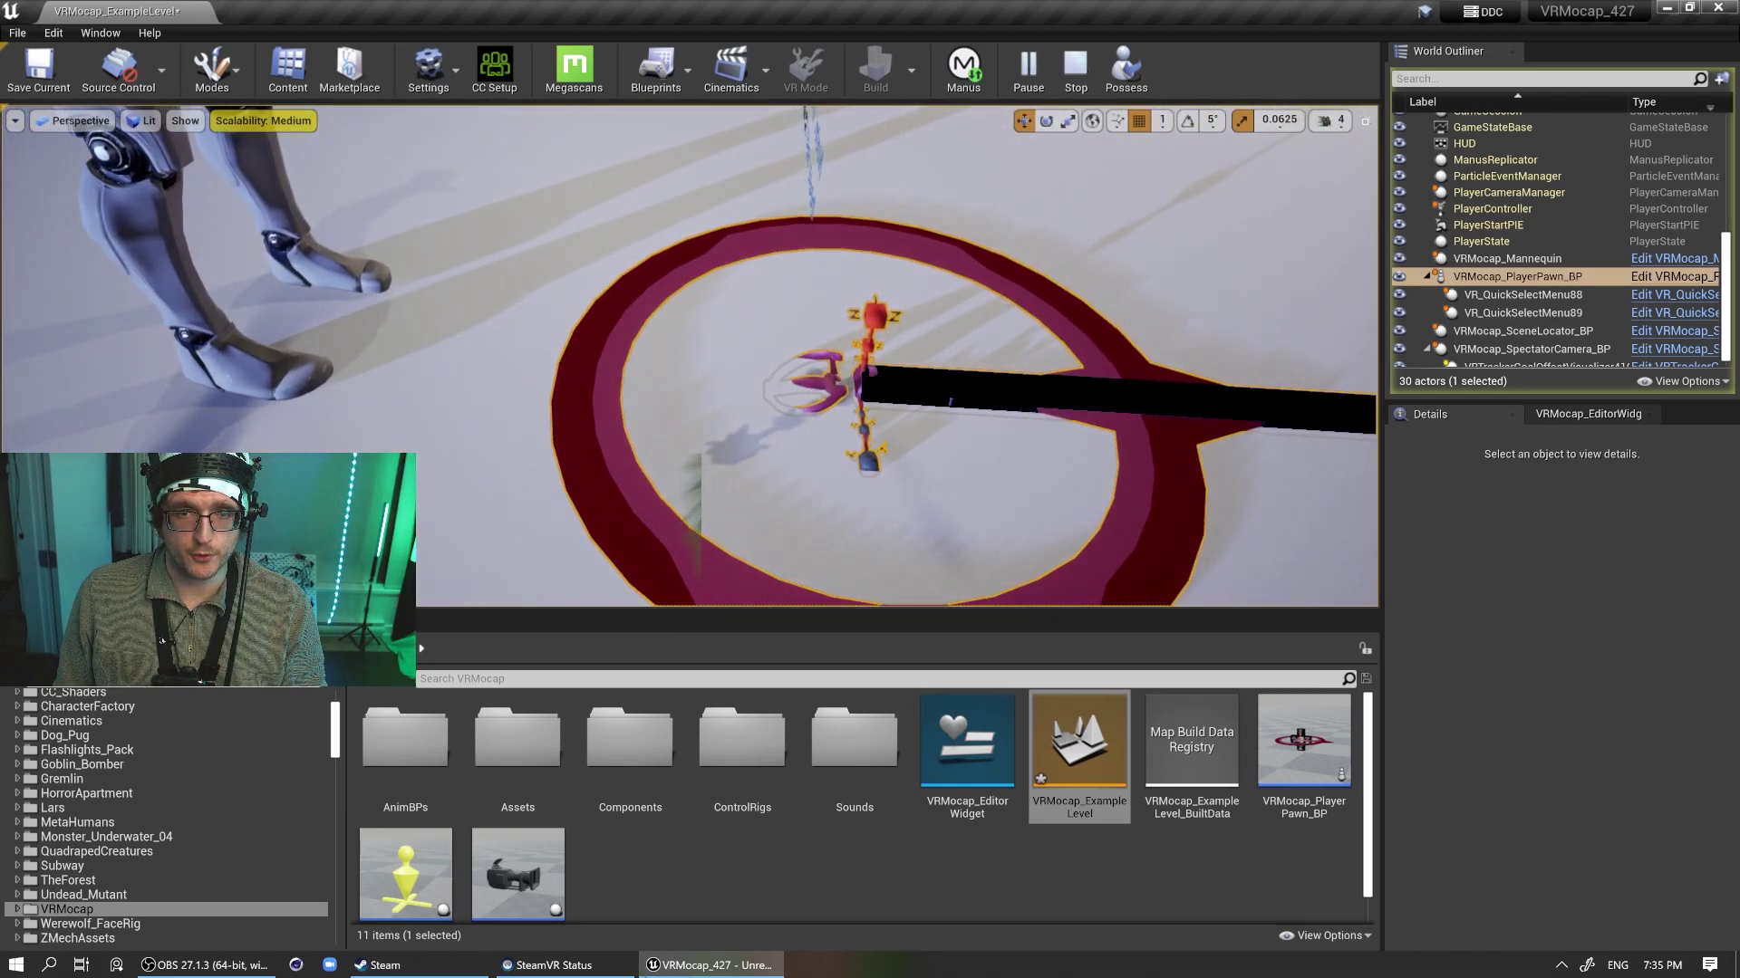
pyautogui.scroll(-4, 757, 552)
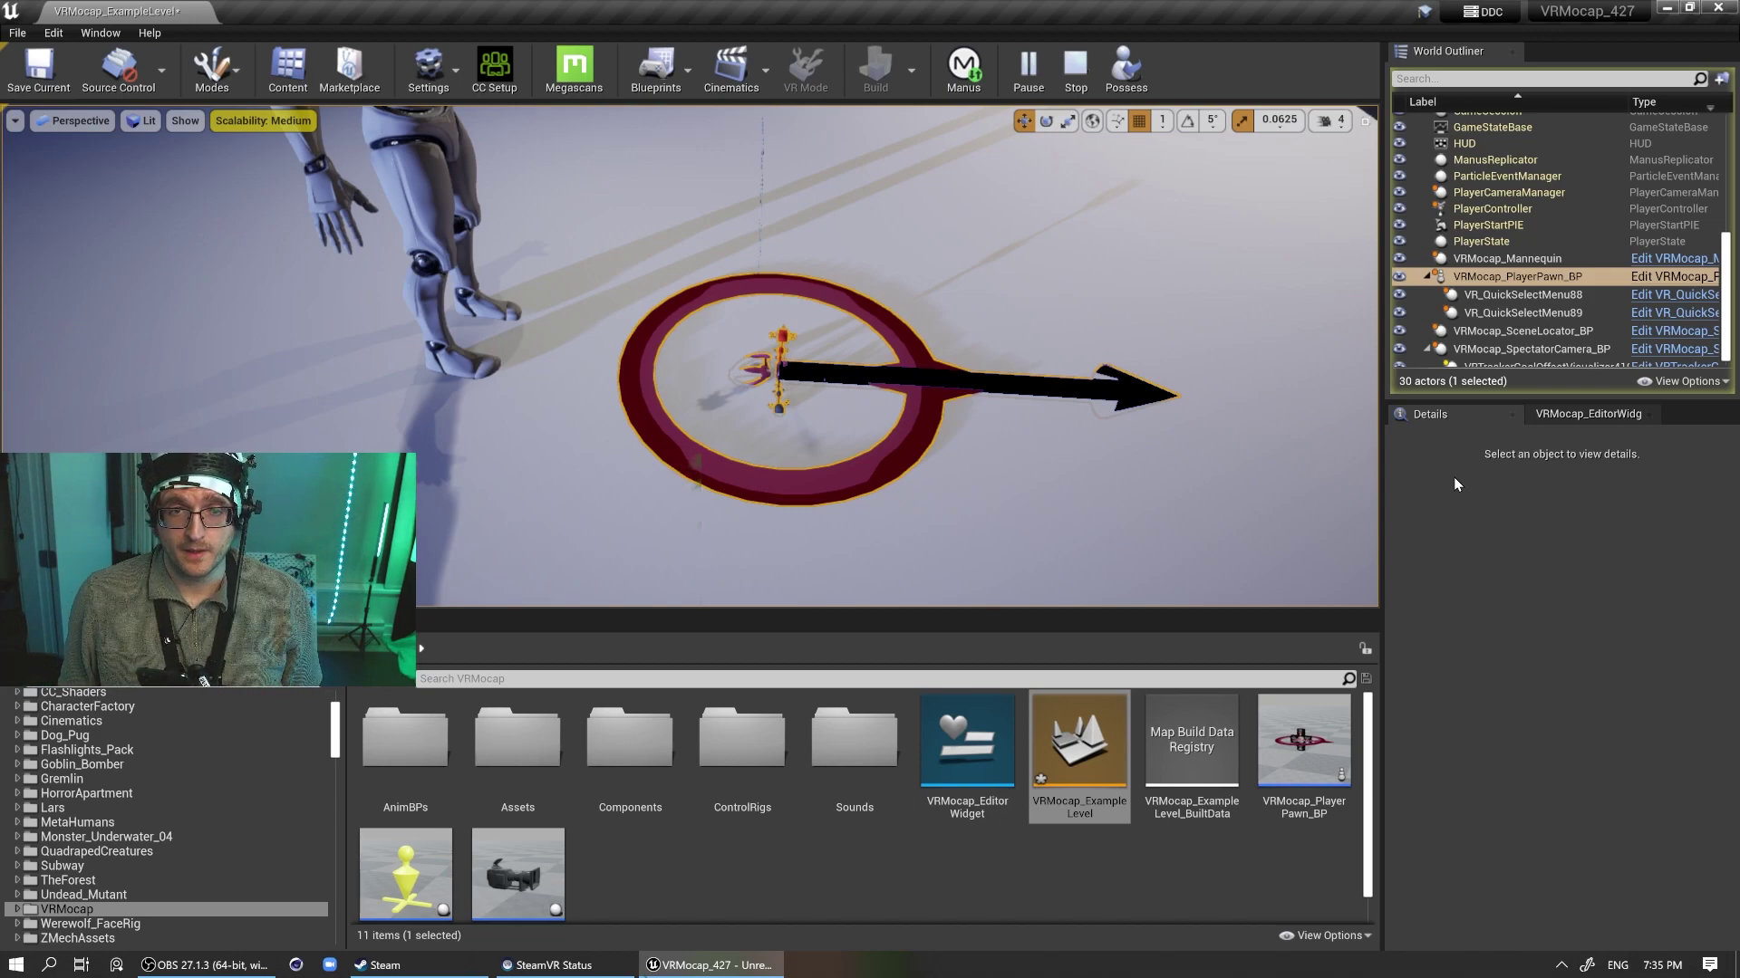
# Step: Open the VR Mocap player pawn control panel, then end the play session
pyautogui.click(1587, 414)
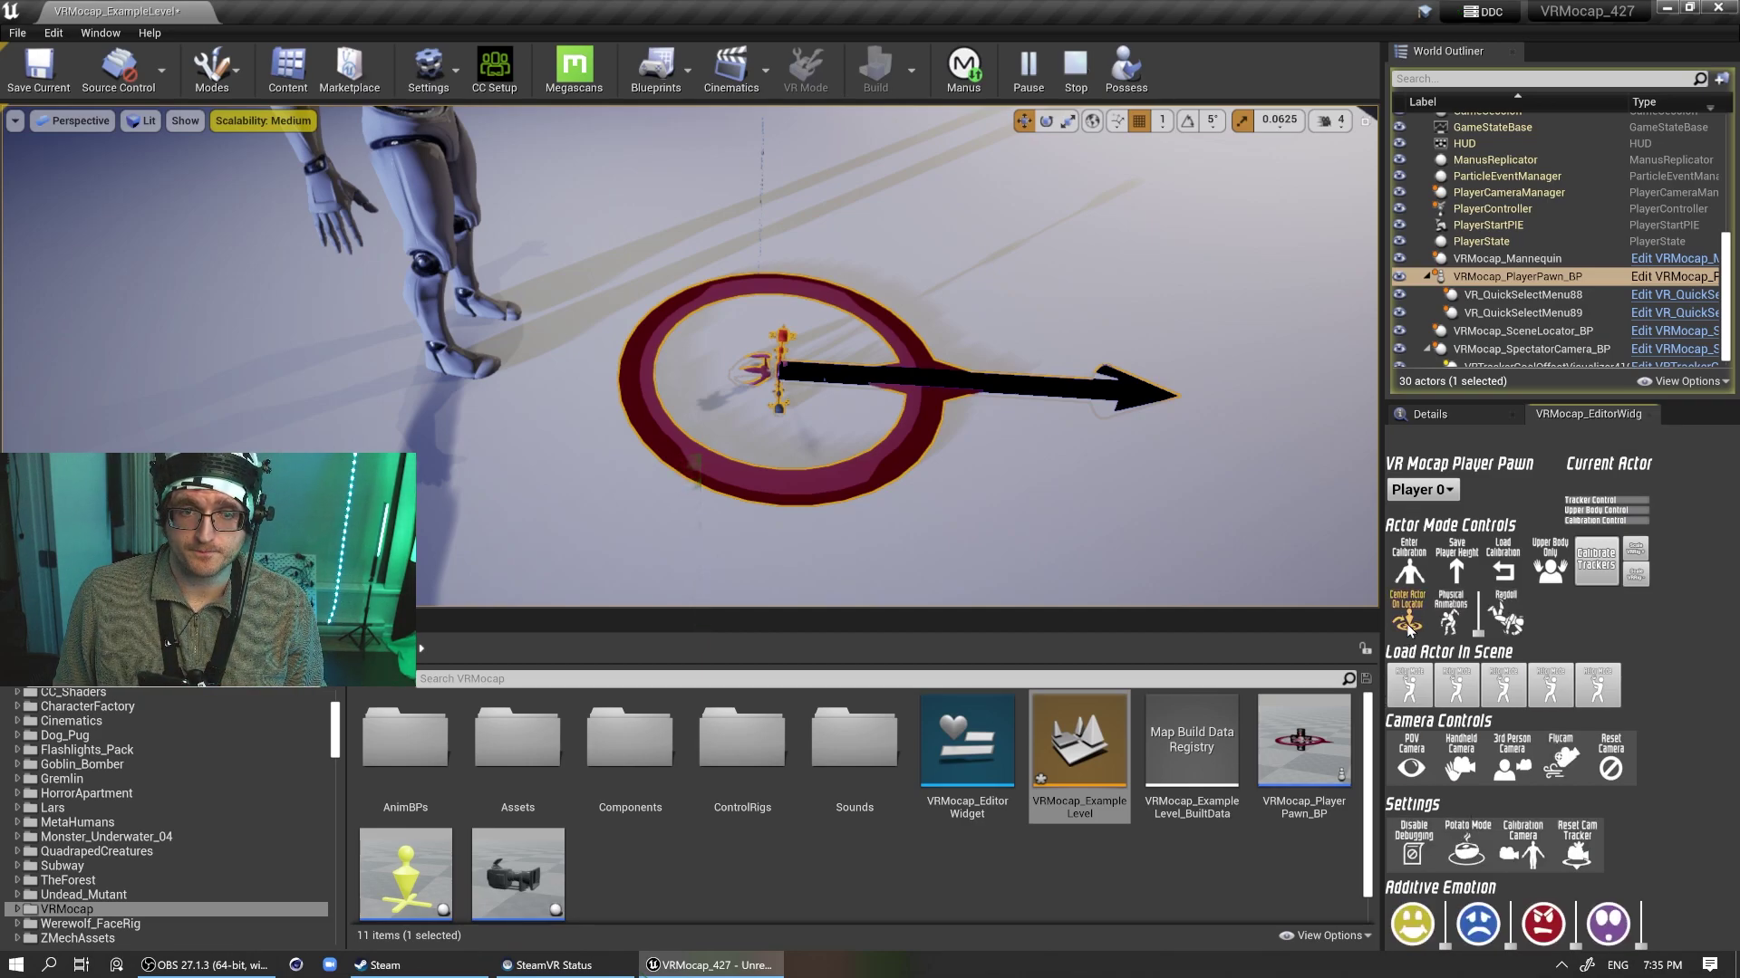
pyautogui.press('Escape')
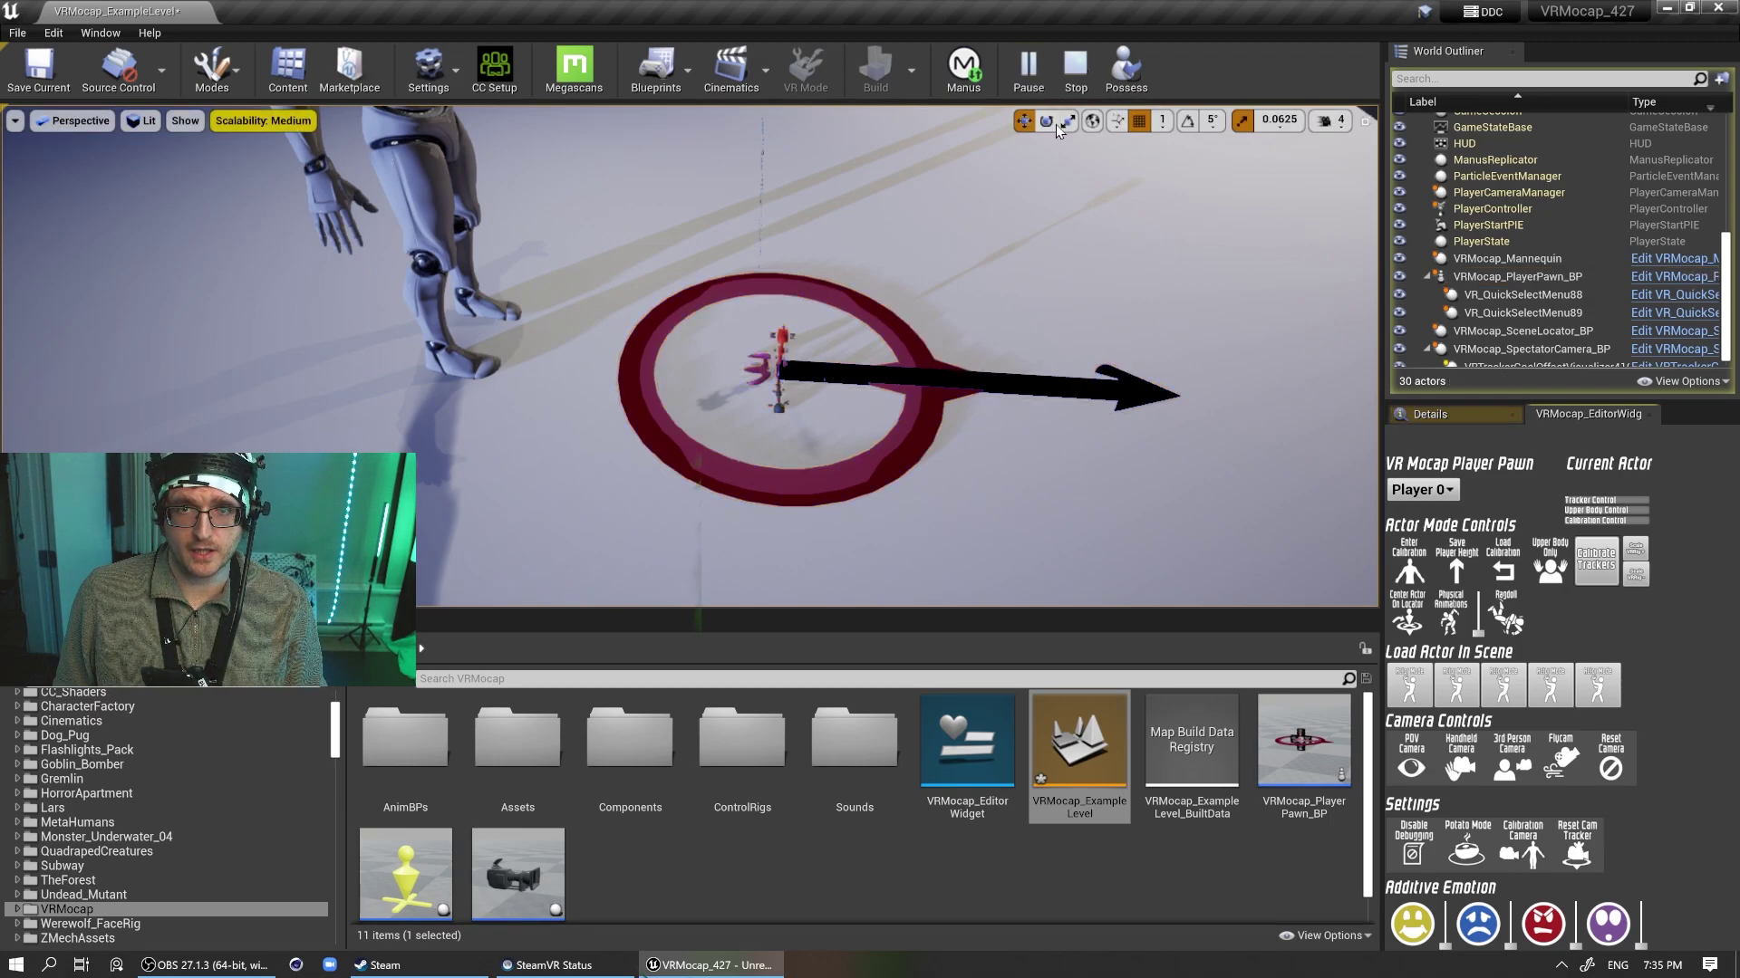
pyautogui.press('Escape')
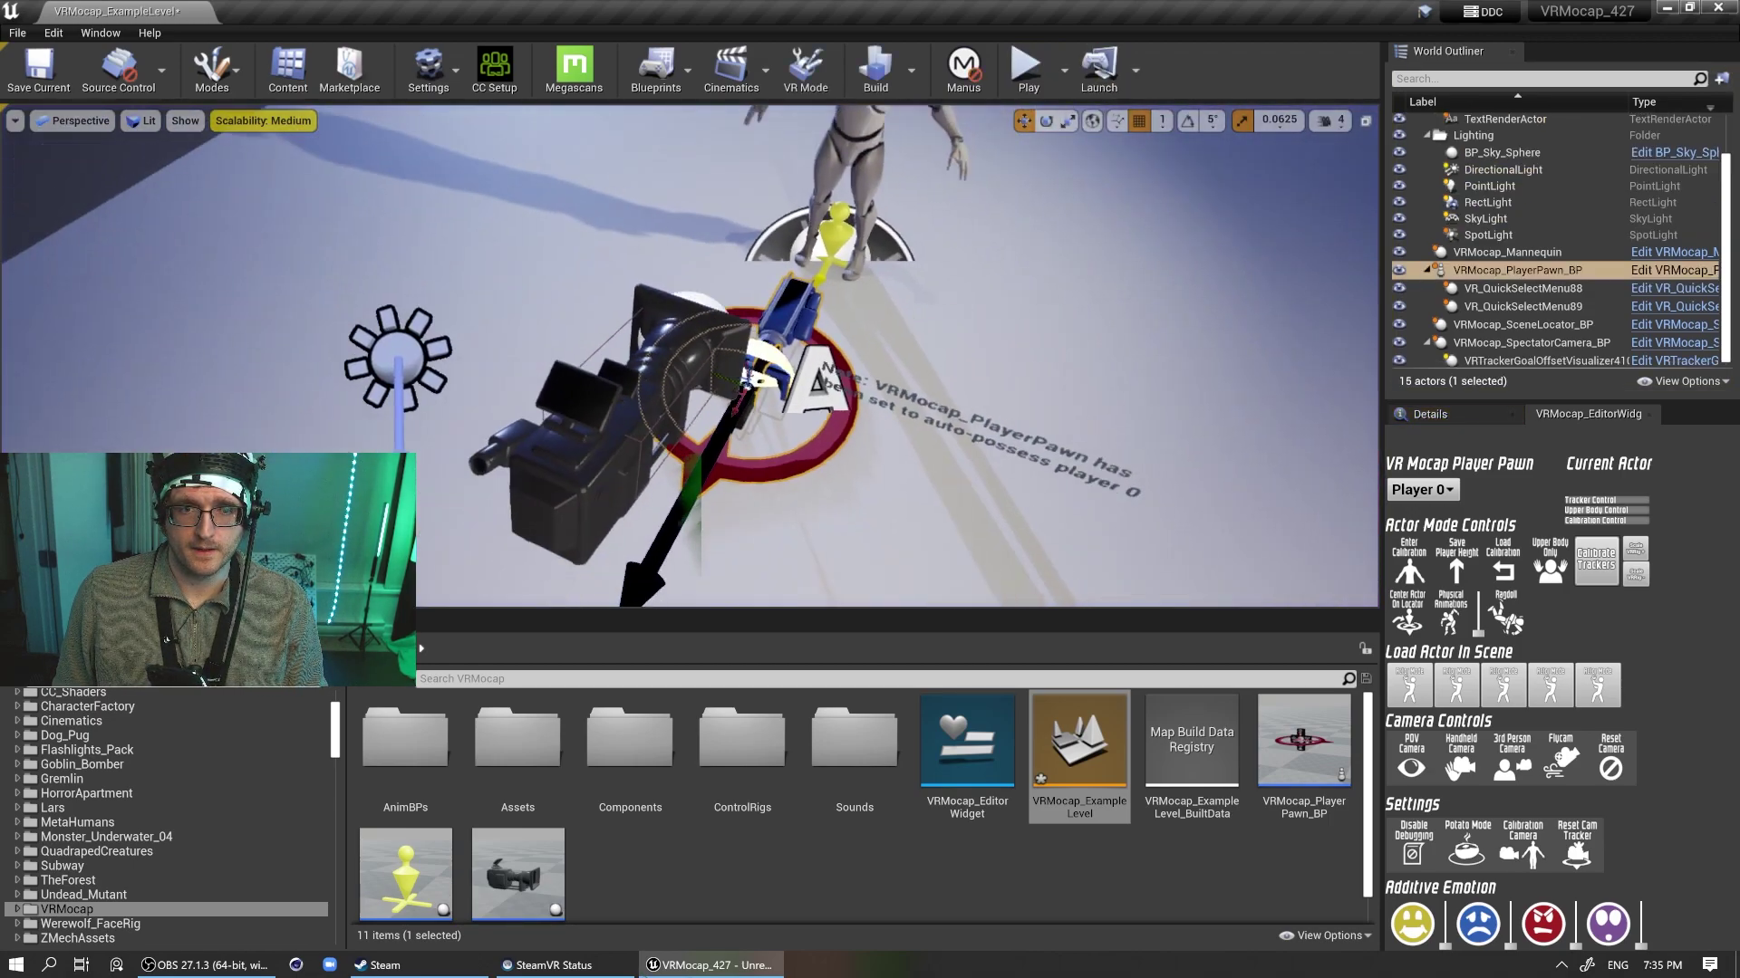
# Step: Set the pawn's Auto Possess Player to Player 0 and start a new play session
pyautogui.click(1427, 415)
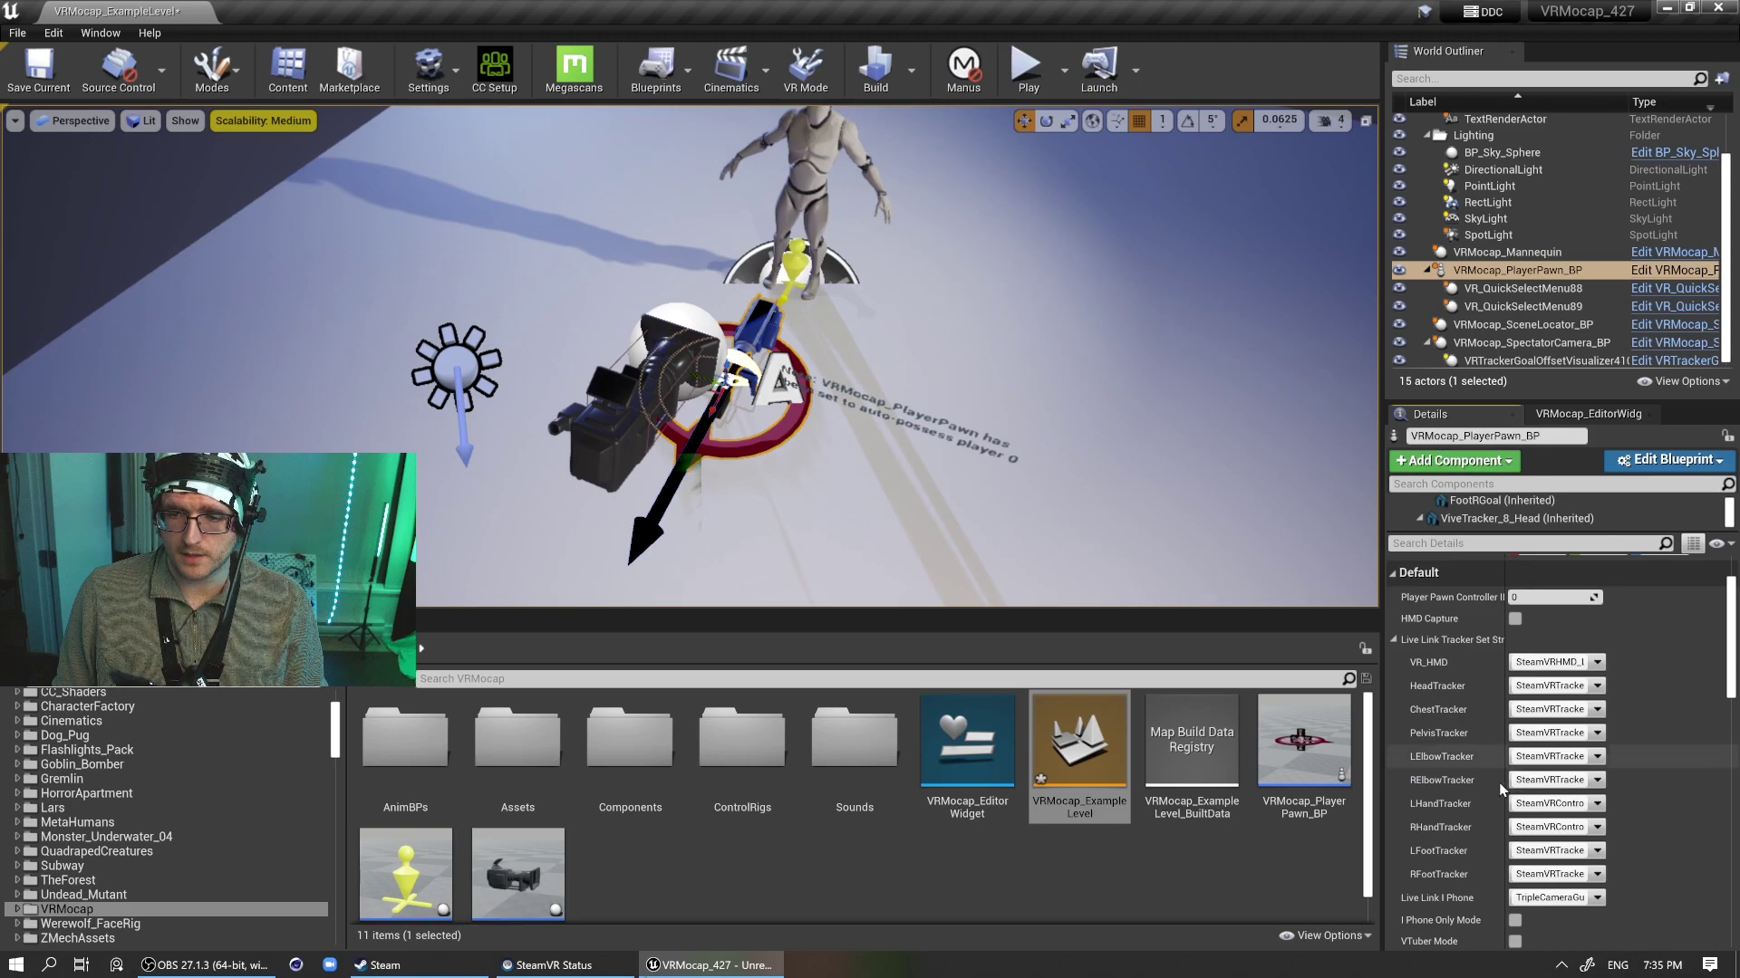
pyautogui.scroll(-10, 1461, 793)
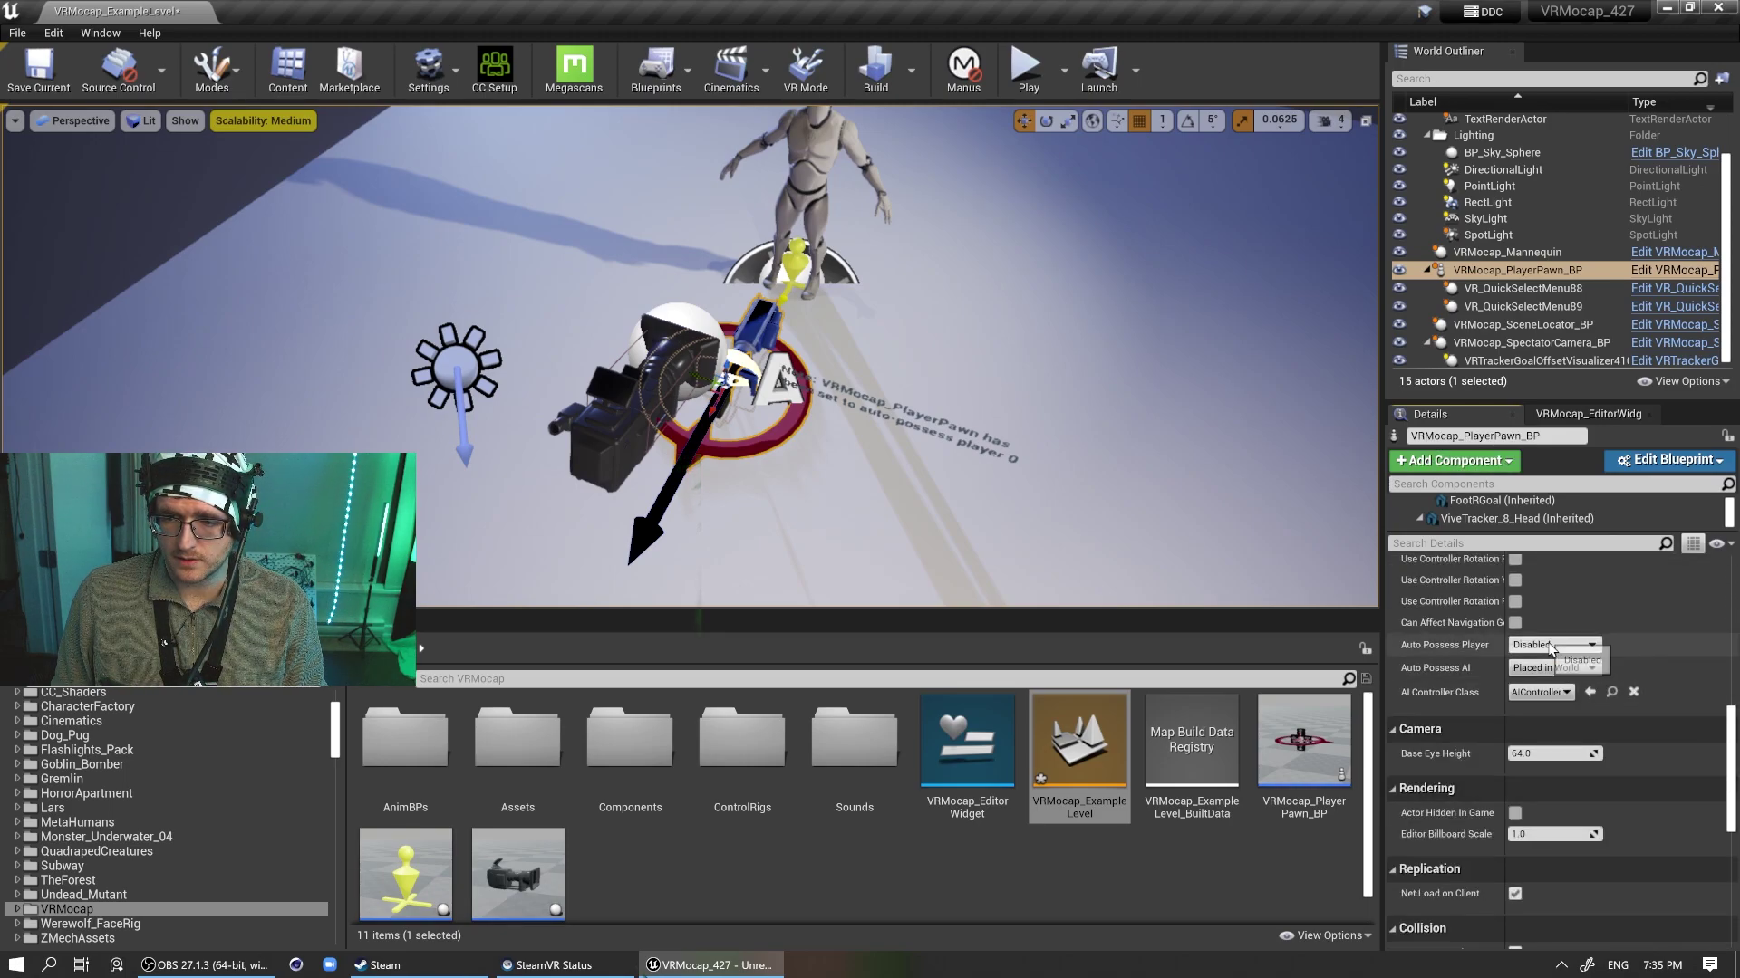
pyautogui.click(1556, 645)
pyautogui.click(1556, 675)
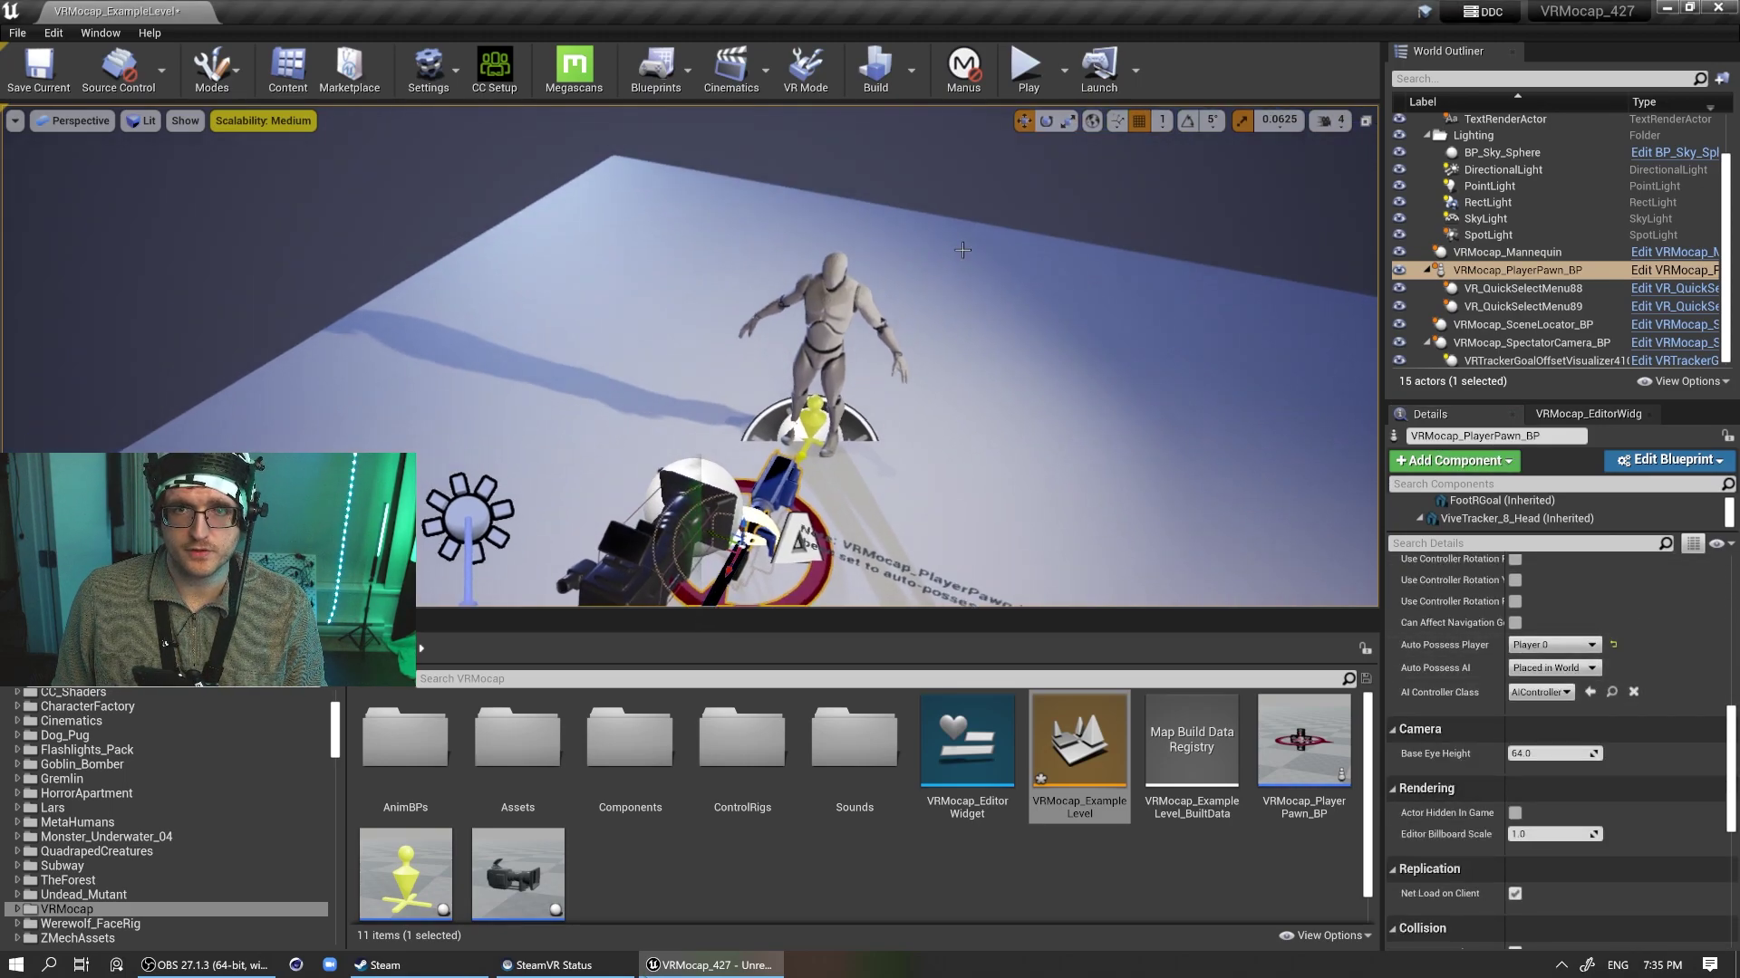
pyautogui.click(1027, 68)
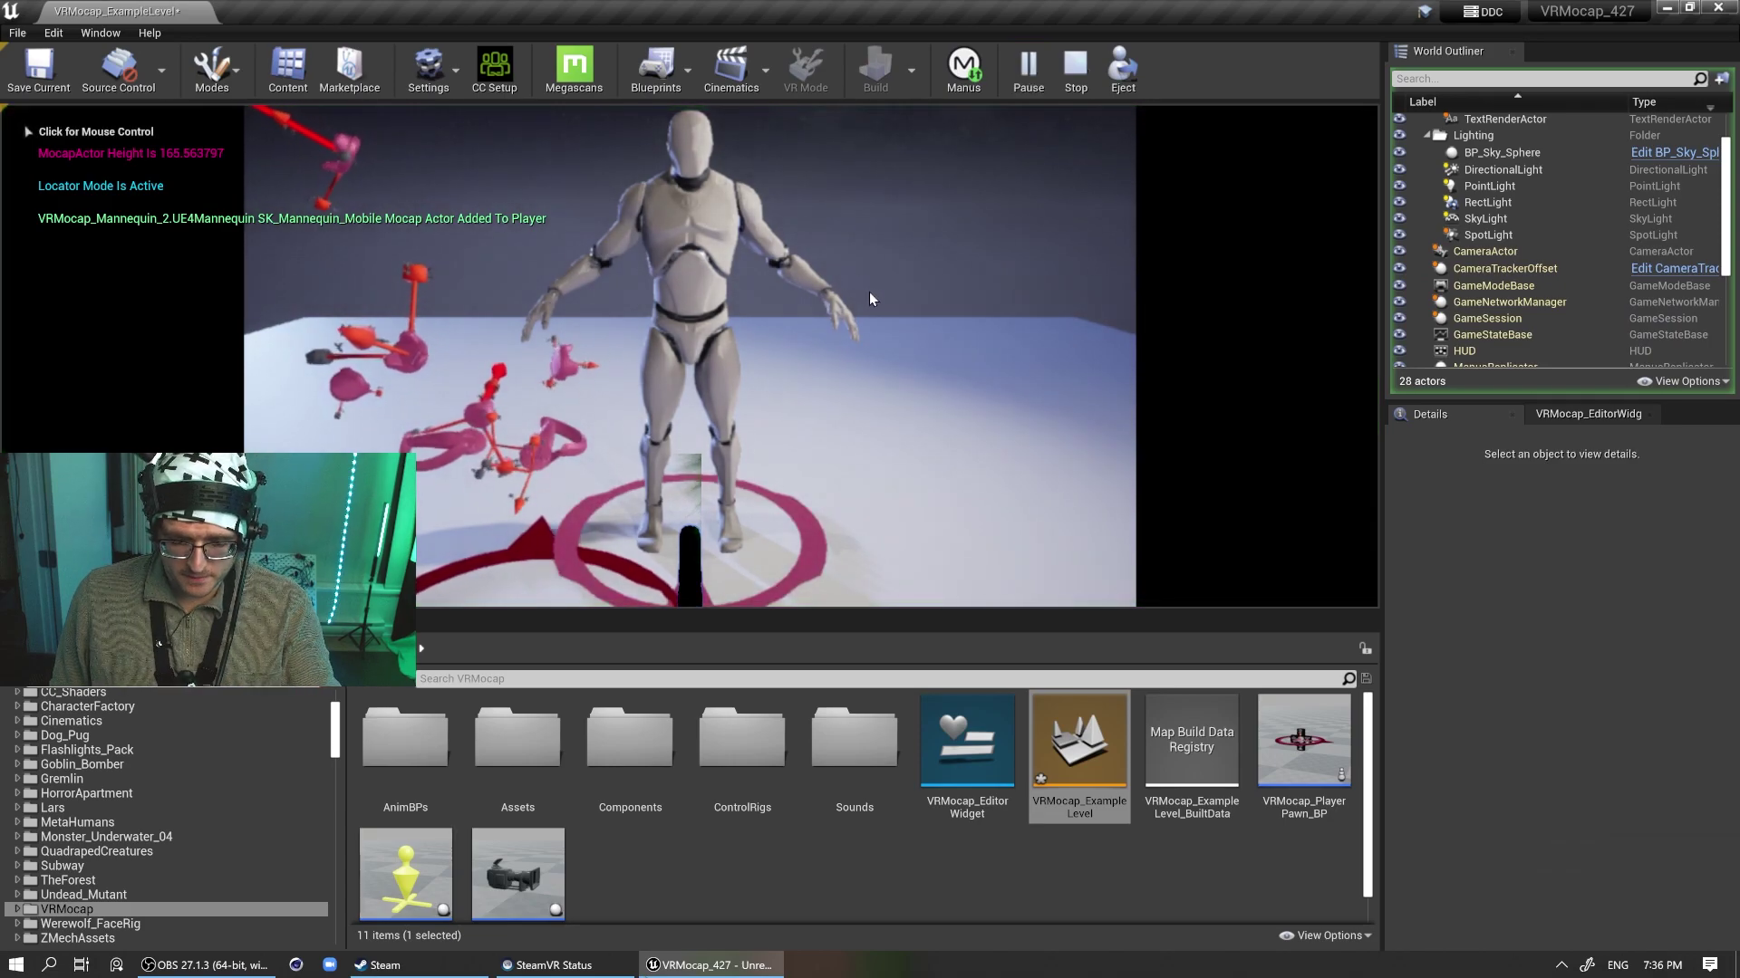
# Step: Eject from the game, inspect the player pawn near the mannequin, then stop play
pyautogui.press('F8')
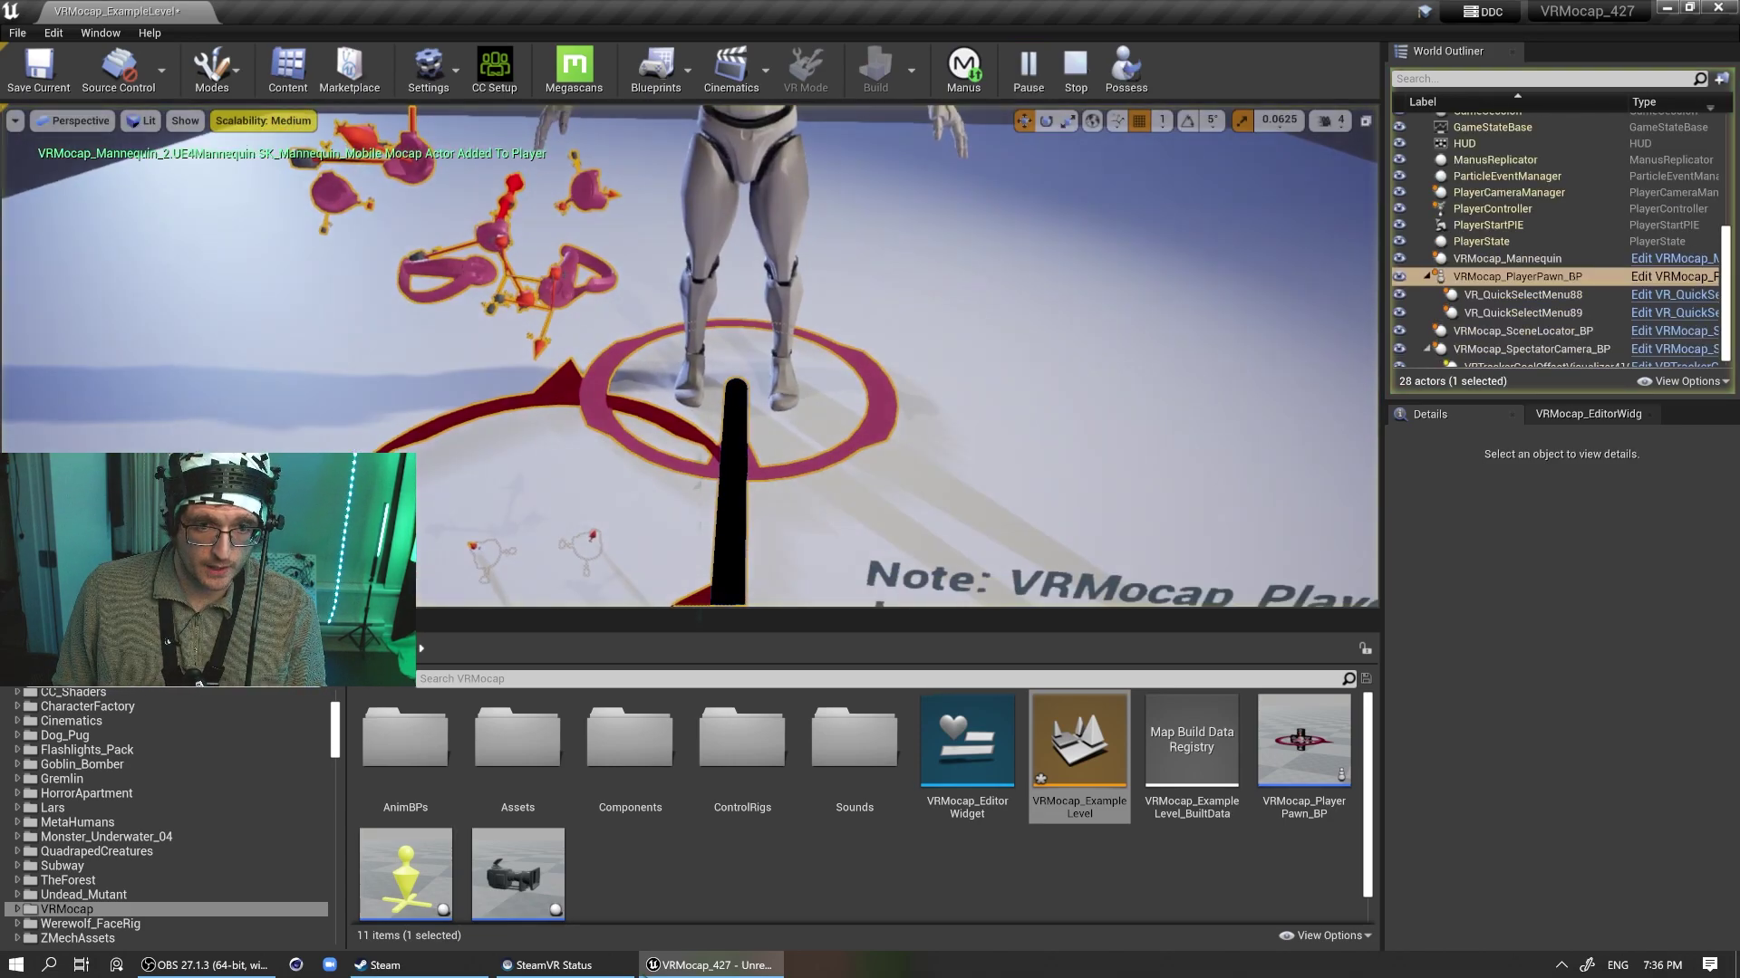
pyautogui.scroll(-5, 849, 481)
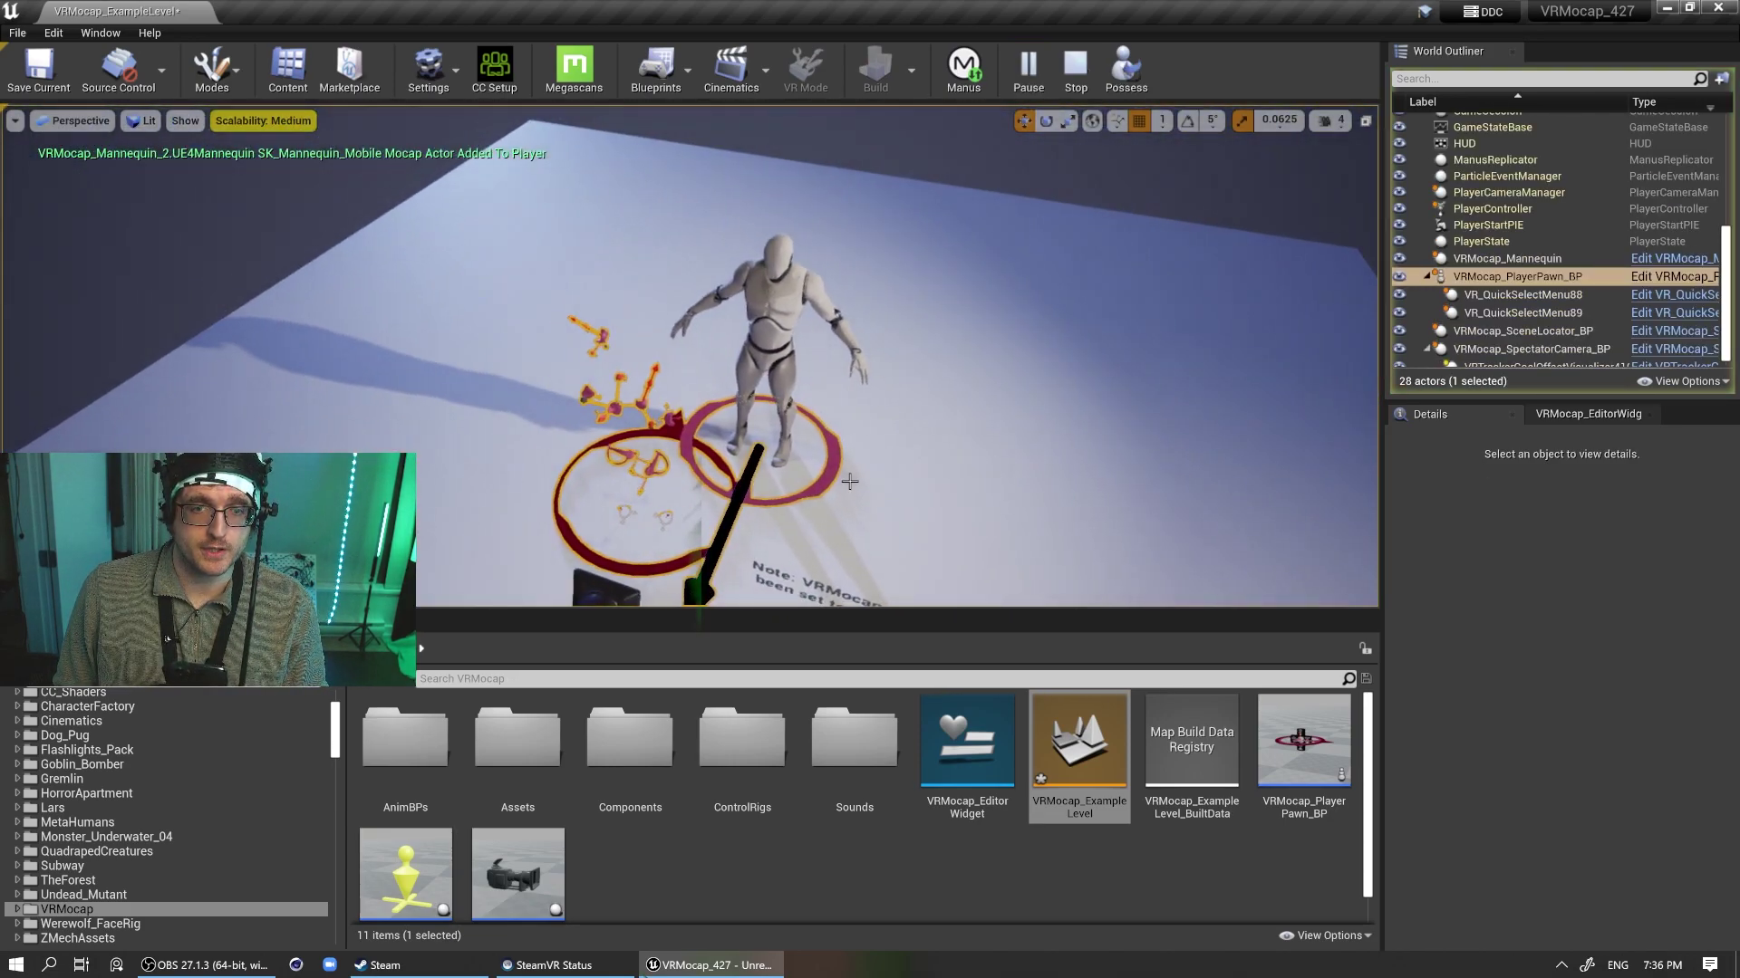
pyautogui.click(1500, 276)
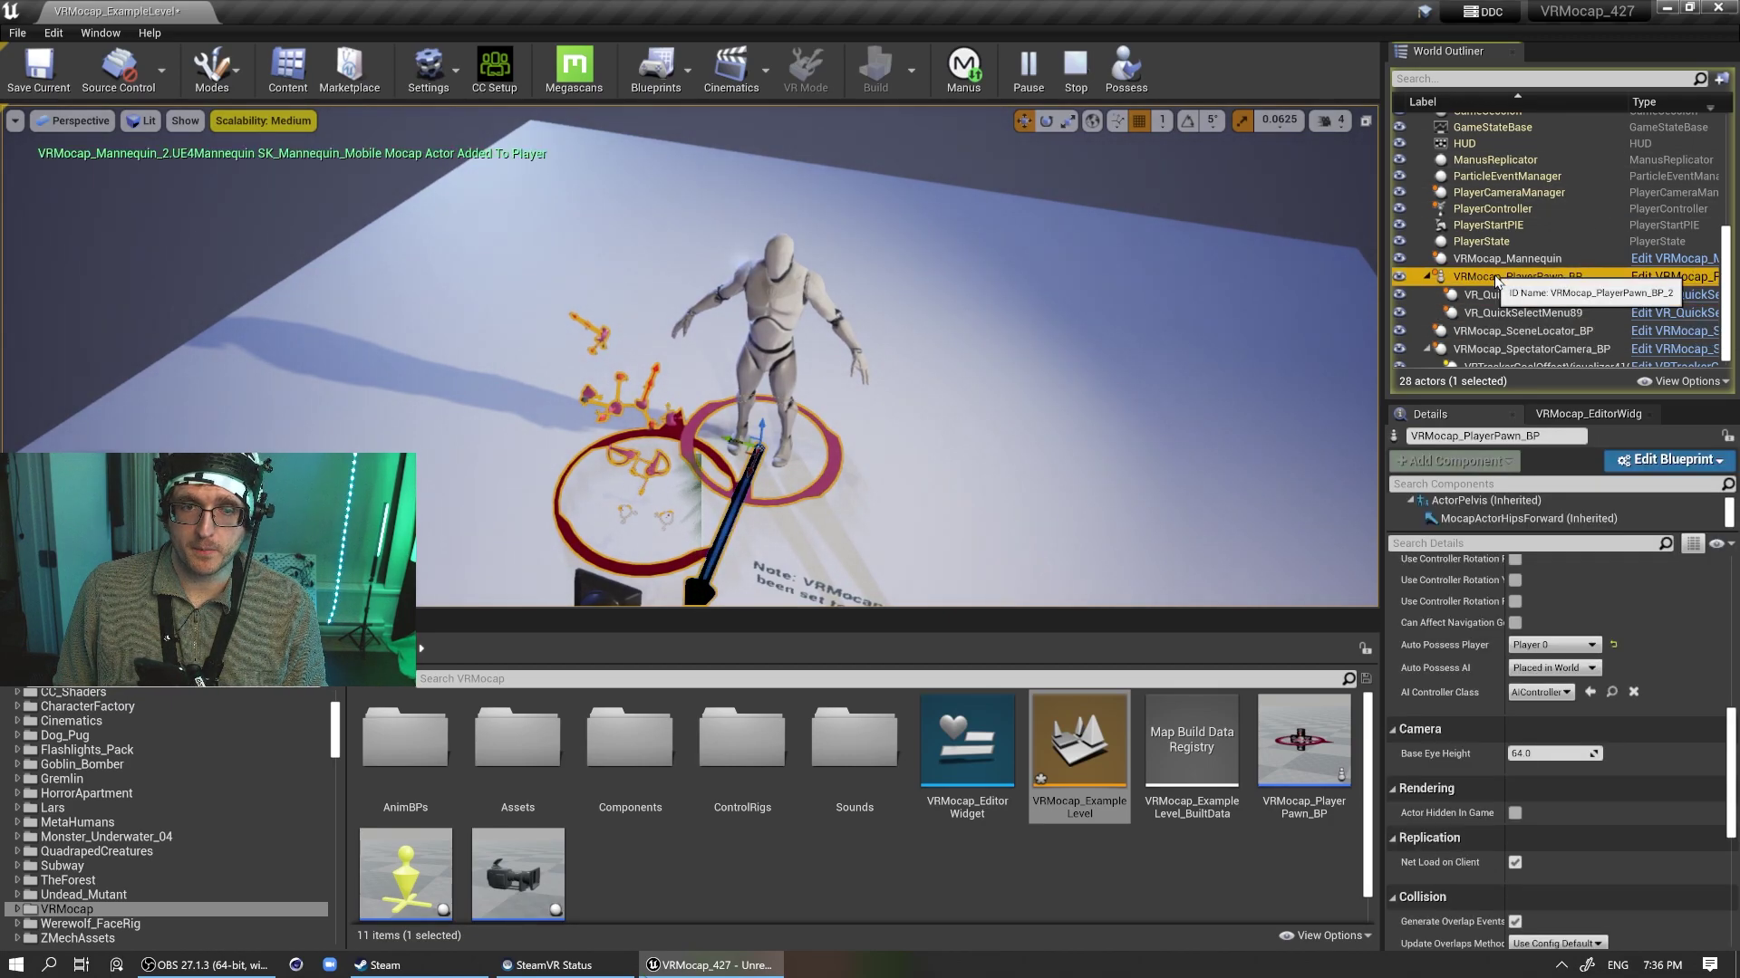
pyautogui.moveTo(899, 494); pyautogui.dragTo(900, 470, button='right')
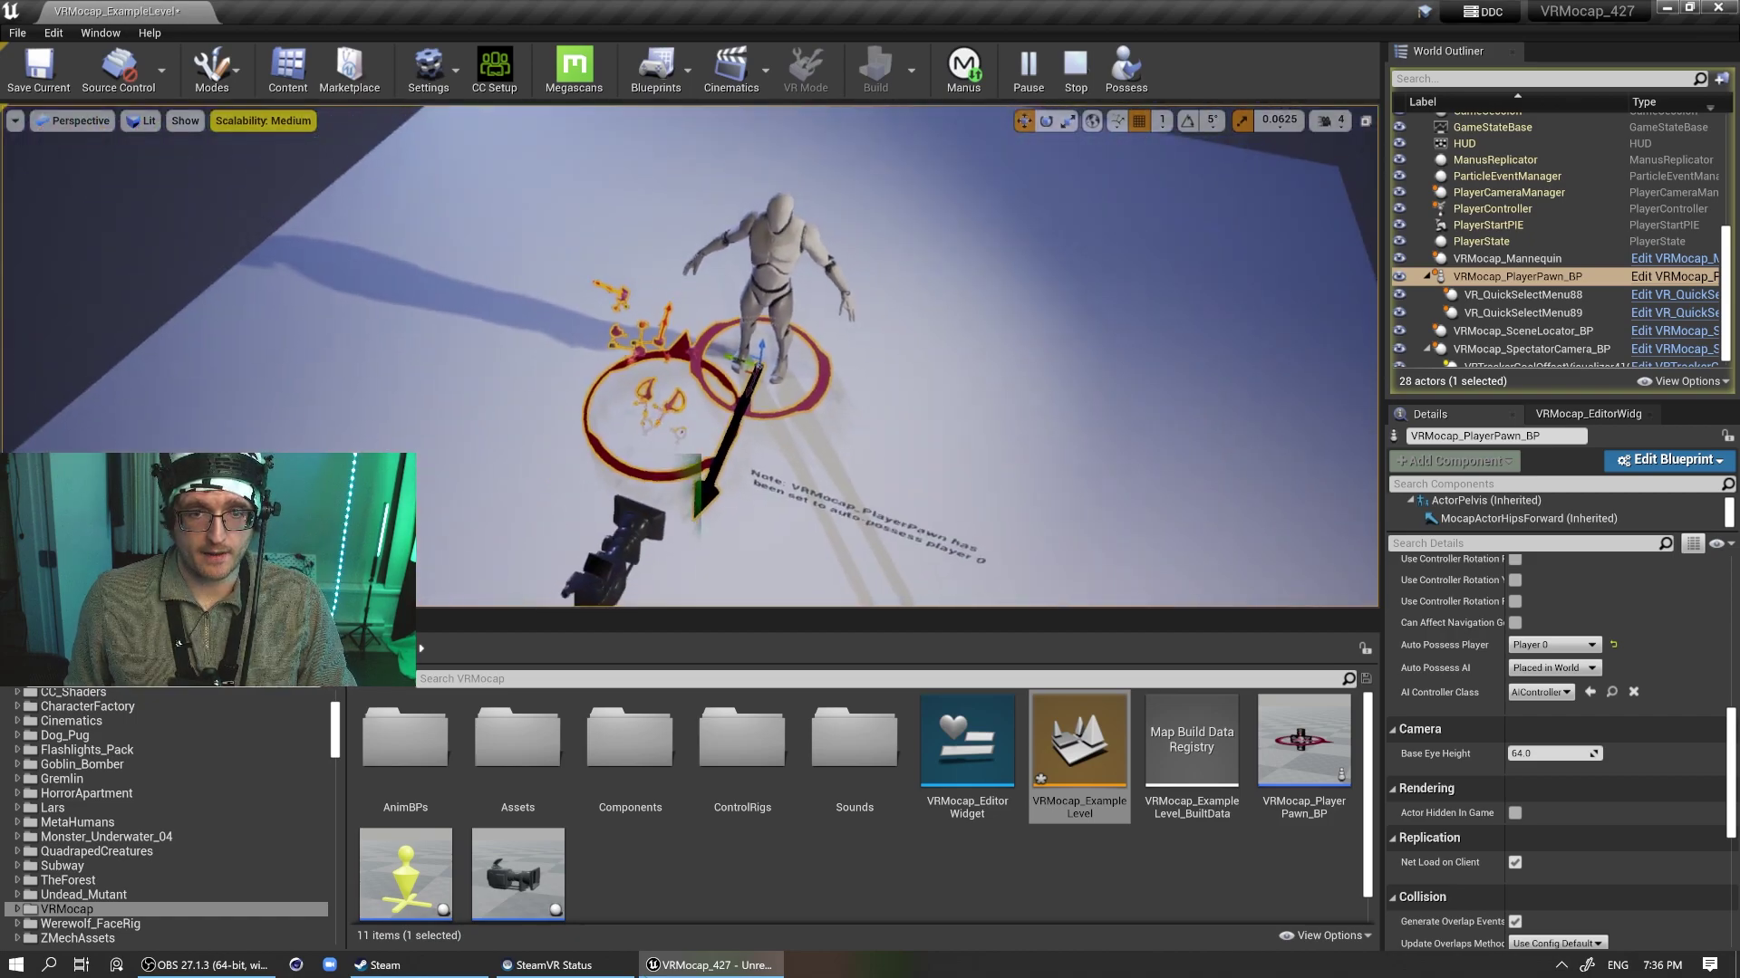
pyautogui.press('Escape')
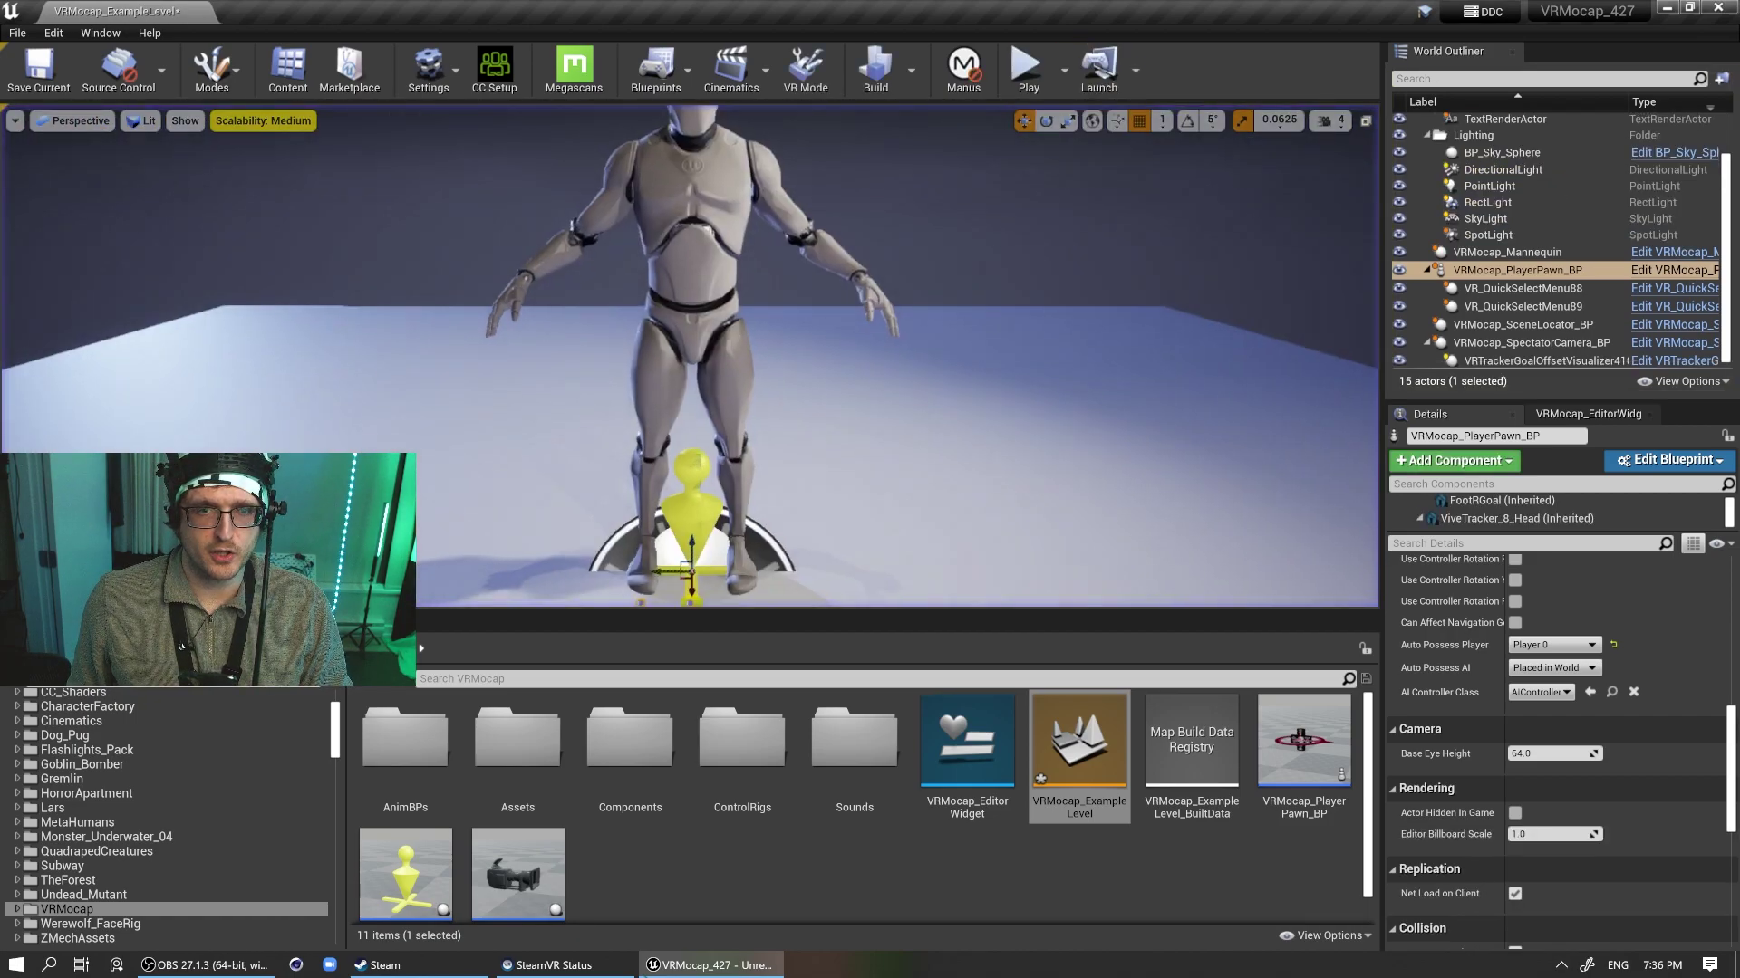
# Step: Drag VRMocap_SceneLocator_BP to the left of the player pawn's circle
pyautogui.click(615, 337)
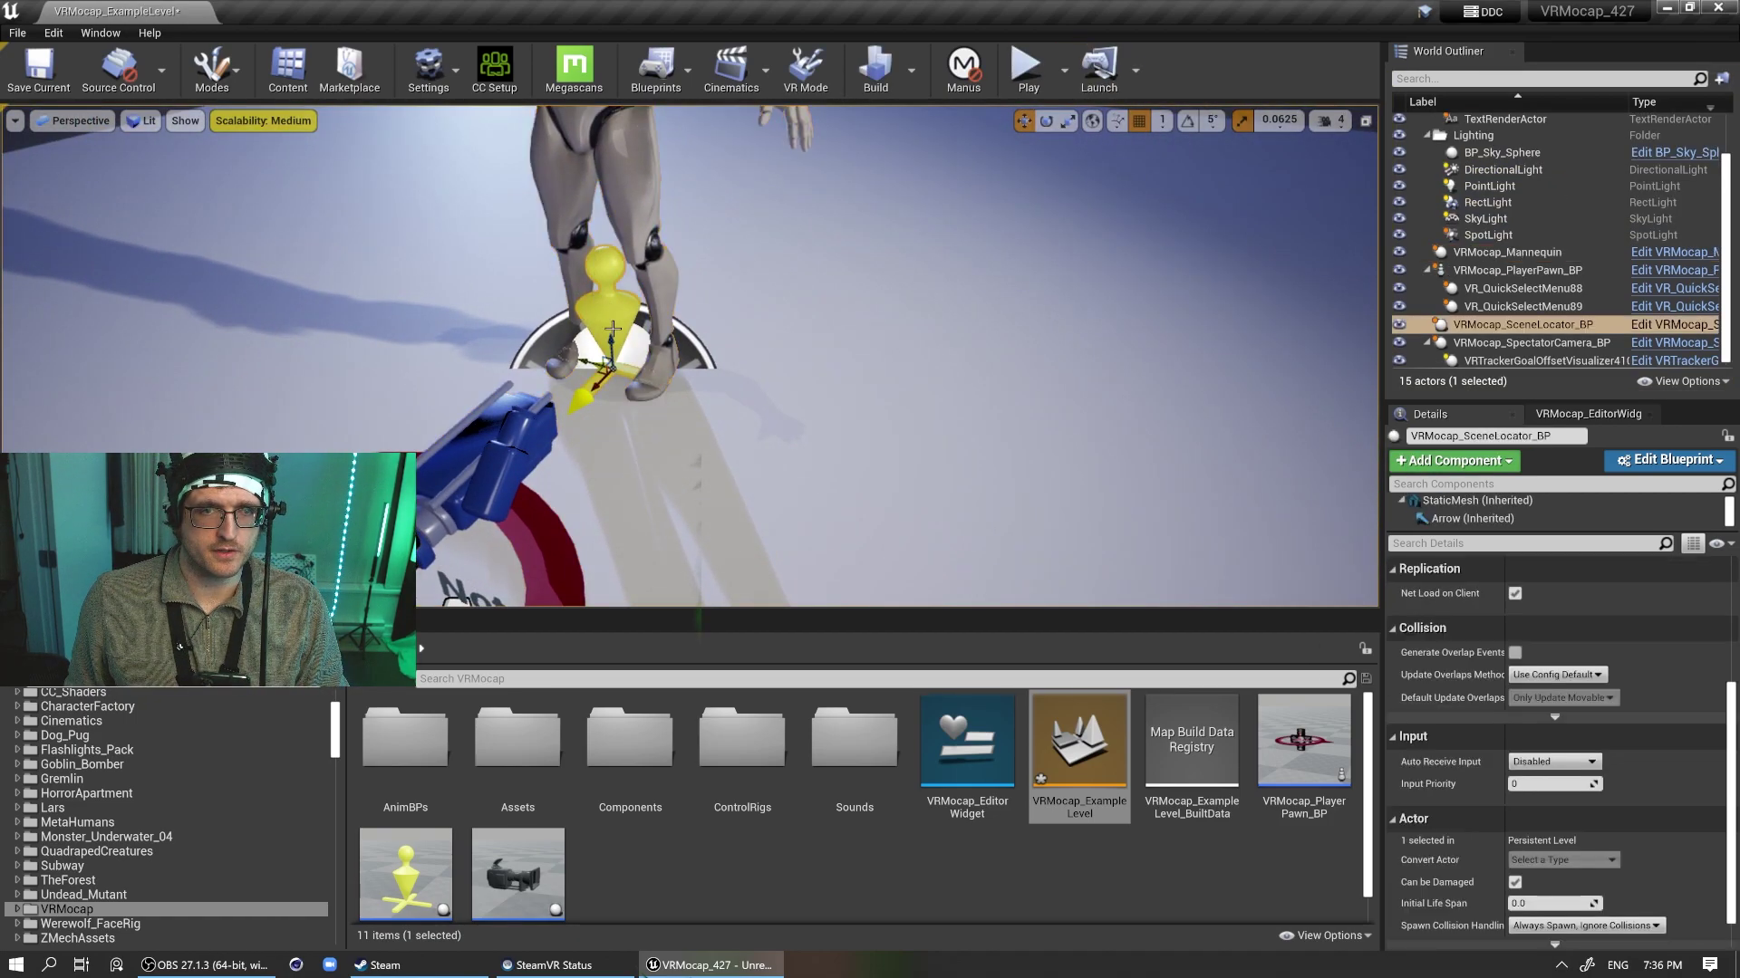
pyautogui.moveTo(602, 369); pyautogui.dragTo(154, 362)
pyautogui.scroll(-5, 154, 362)
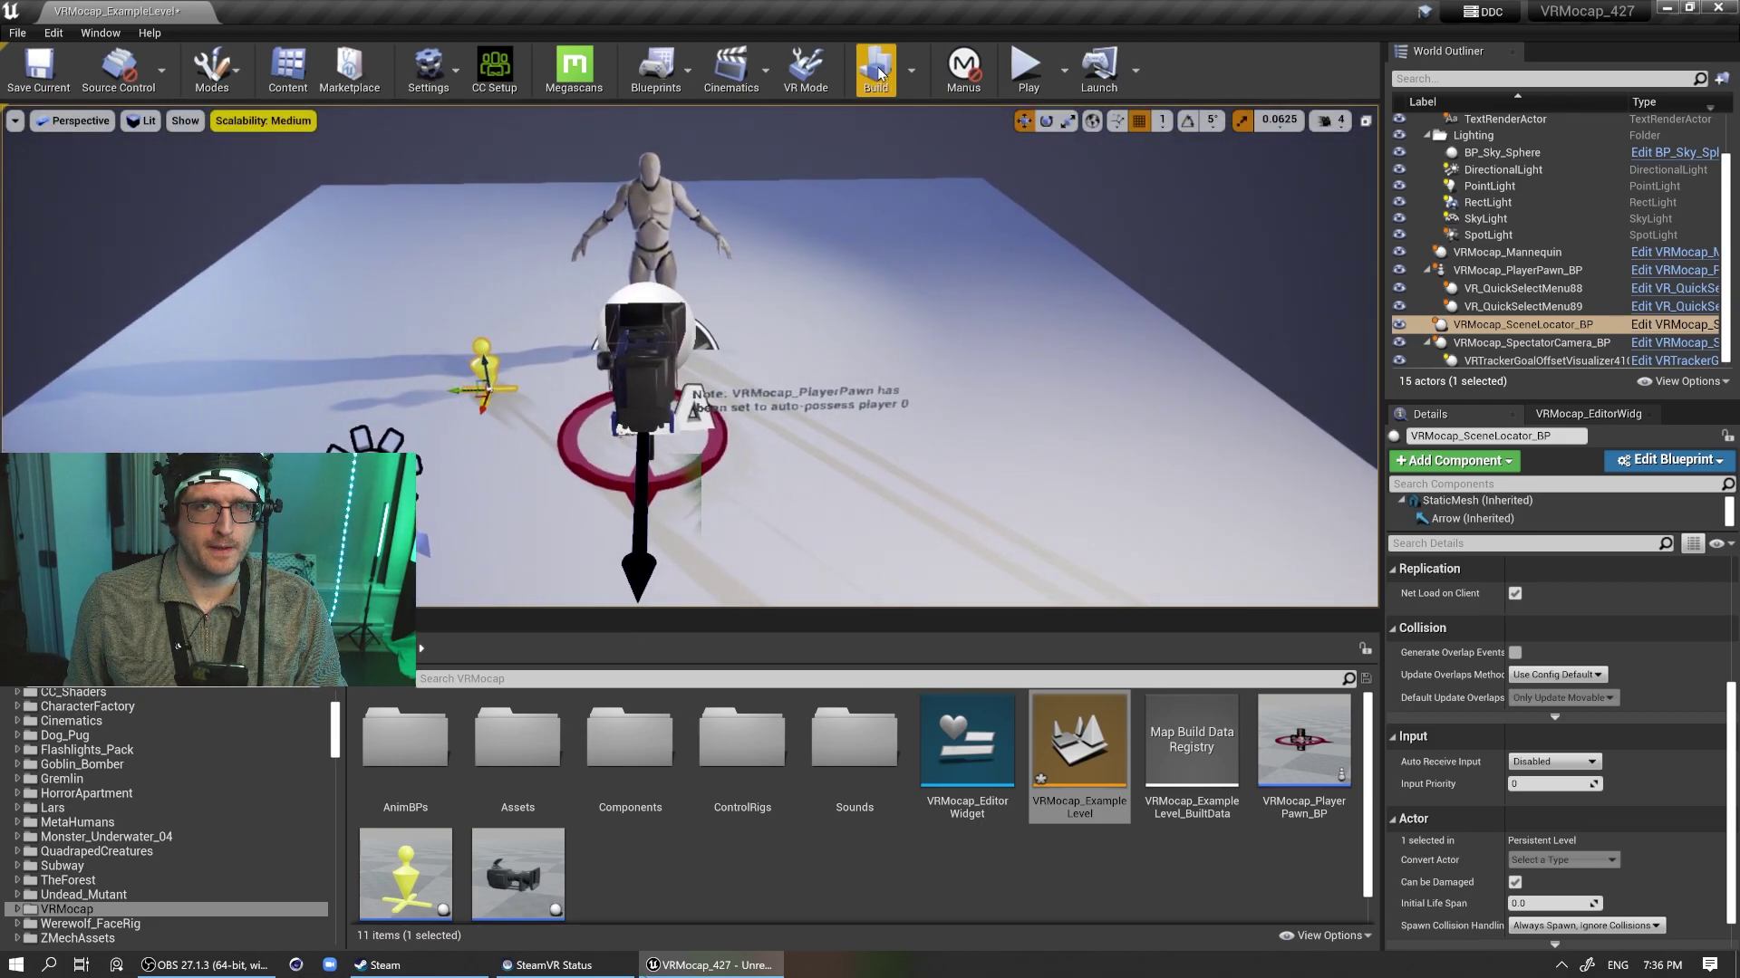
# Step: Start and stop a quick play session of the example level
pyautogui.click(1027, 68)
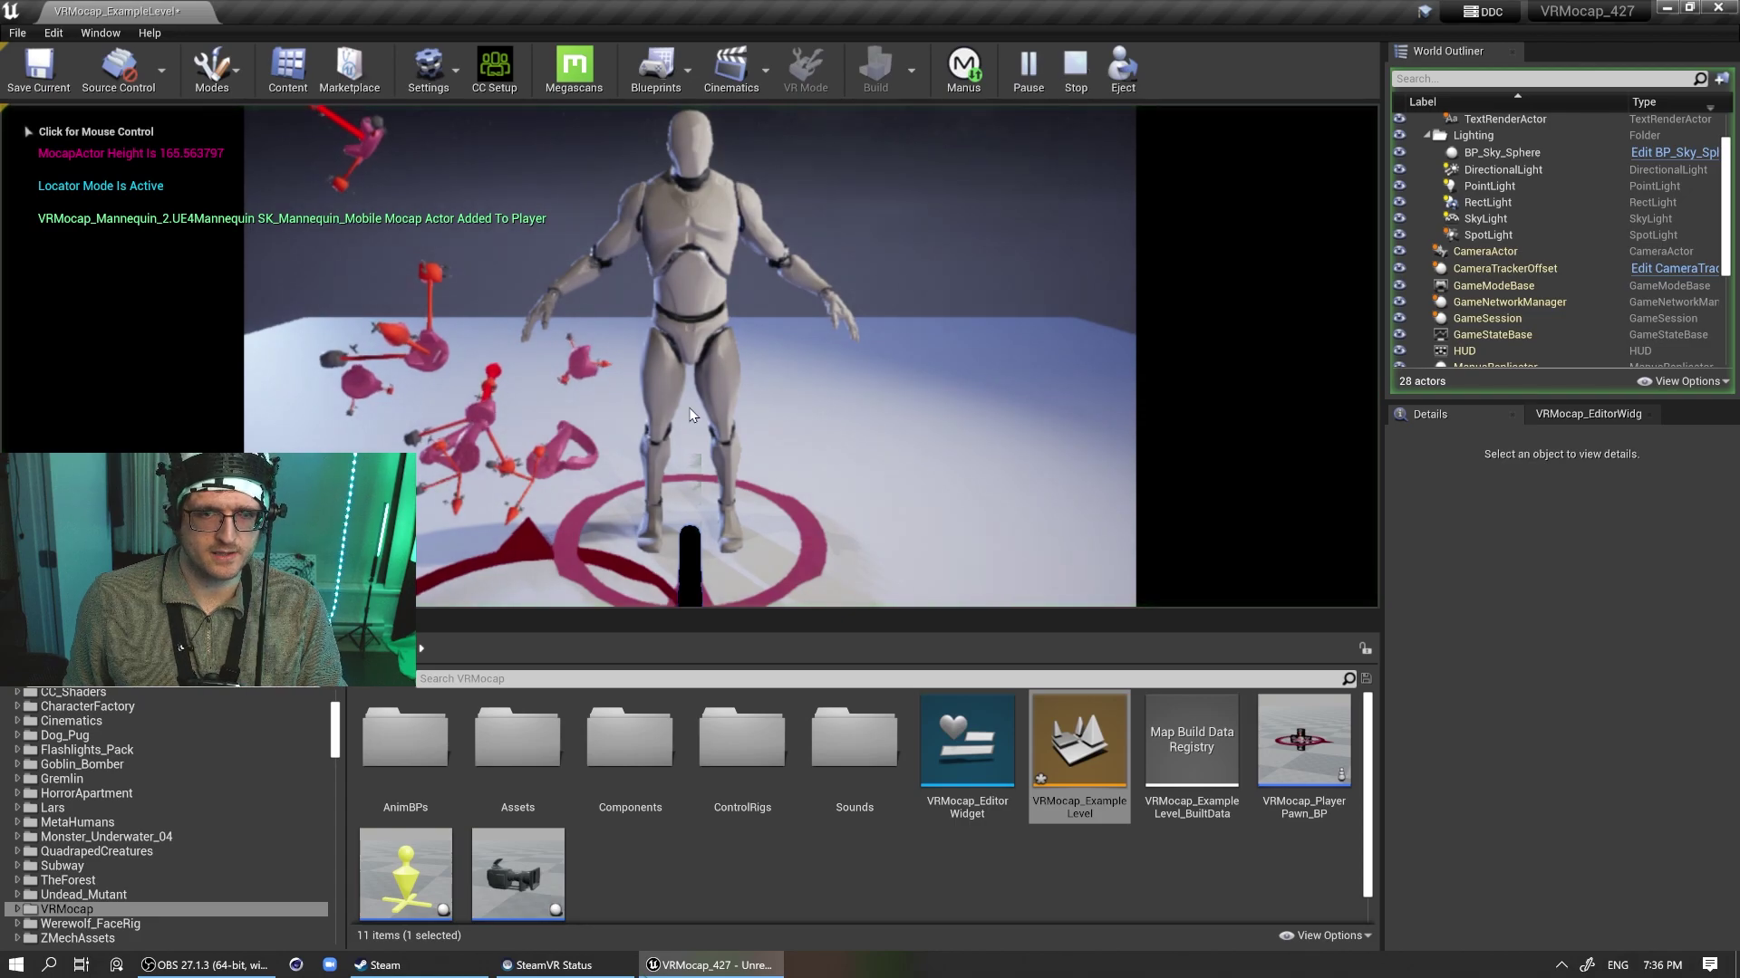
pyautogui.press('Escape')
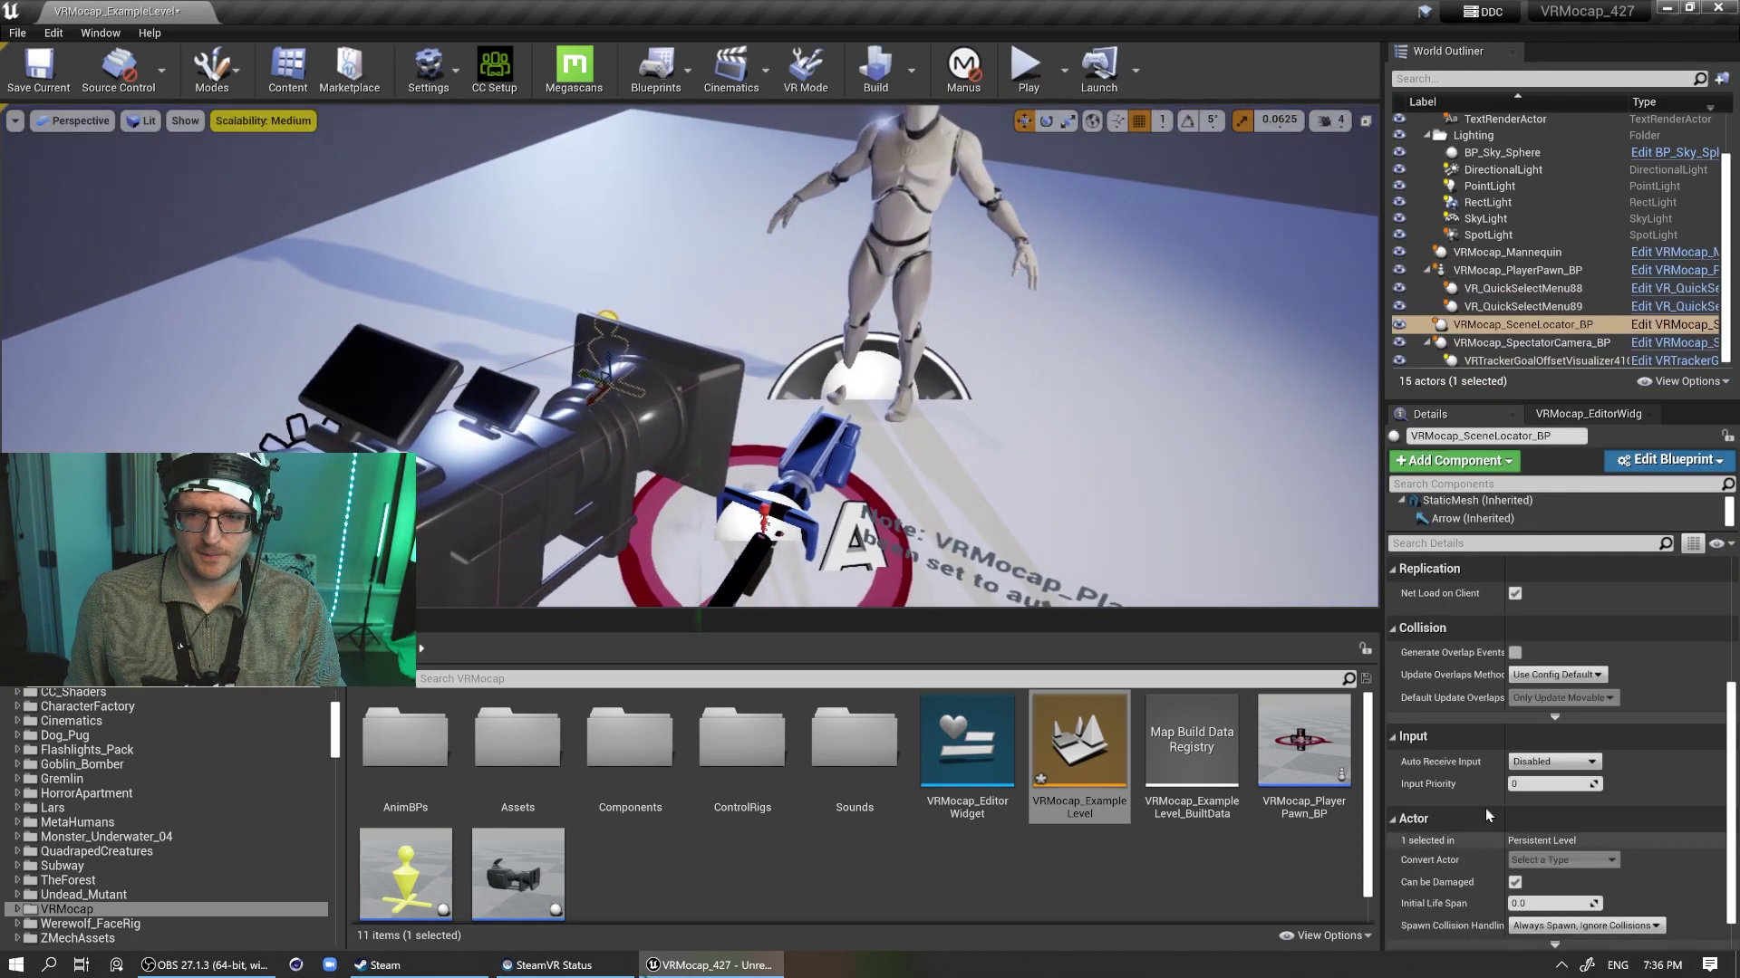
pyautogui.scroll(3, 1504, 696)
pyautogui.scroll(5, 540, 326)
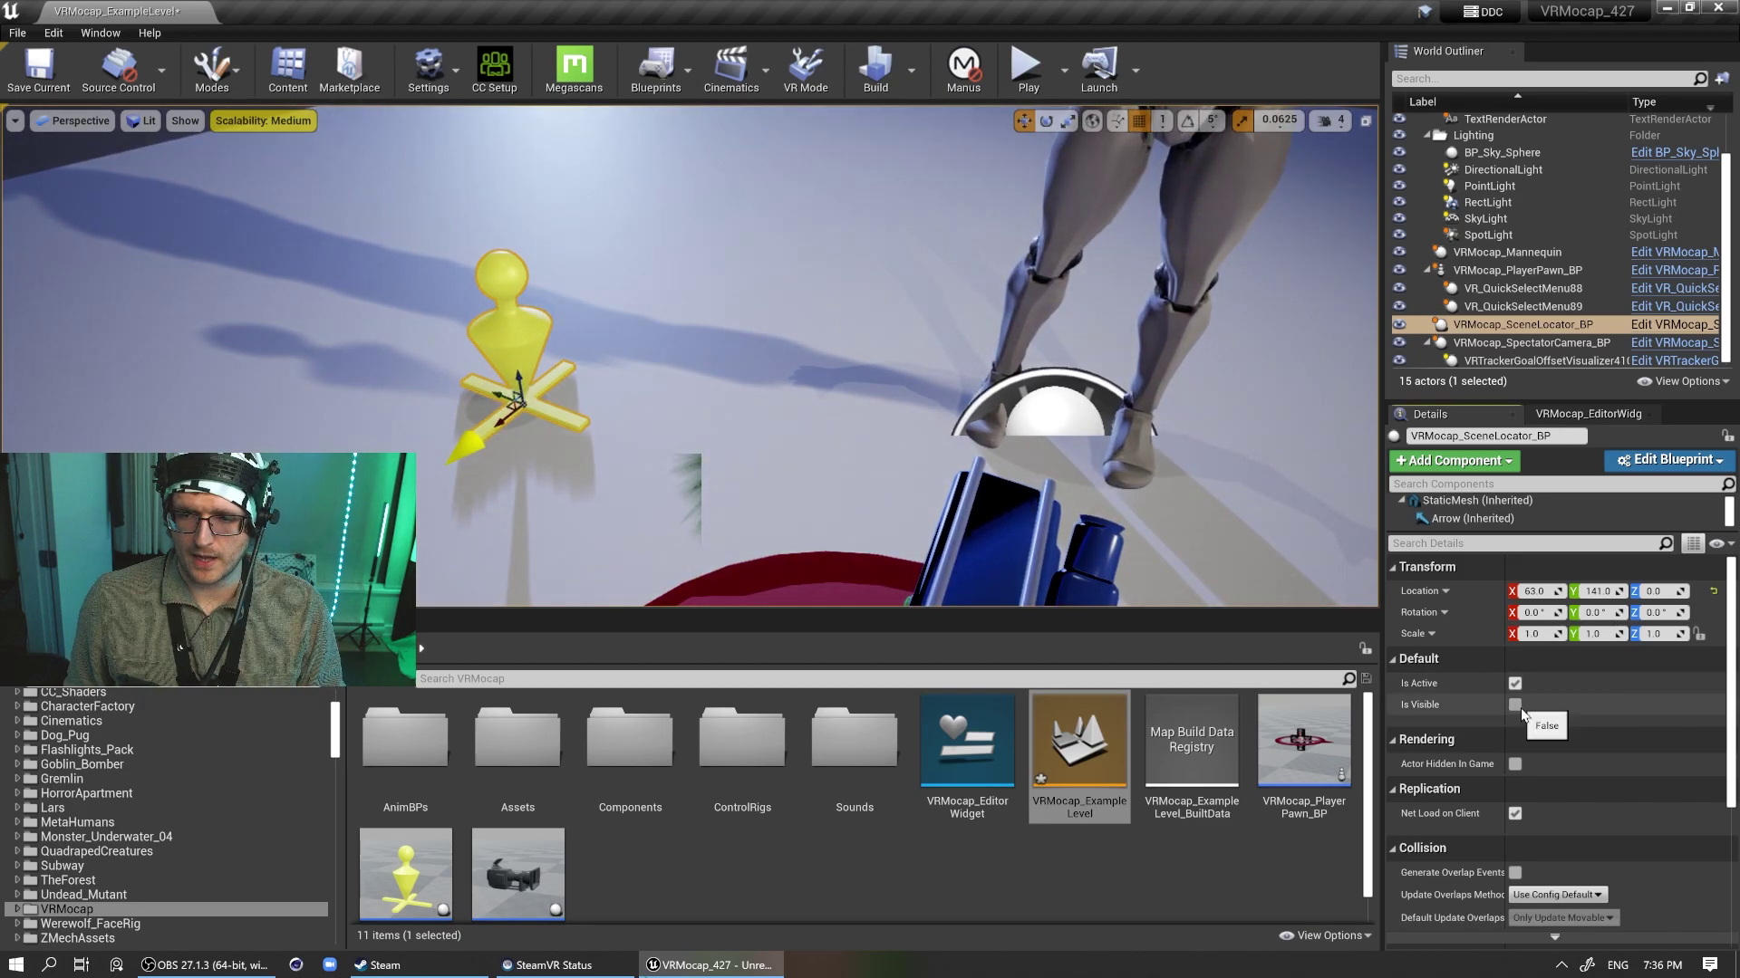
# Step: Play and eject, select the scene locator, and set the VRMocap widget's Player to Player 1
pyautogui.click(1026, 68)
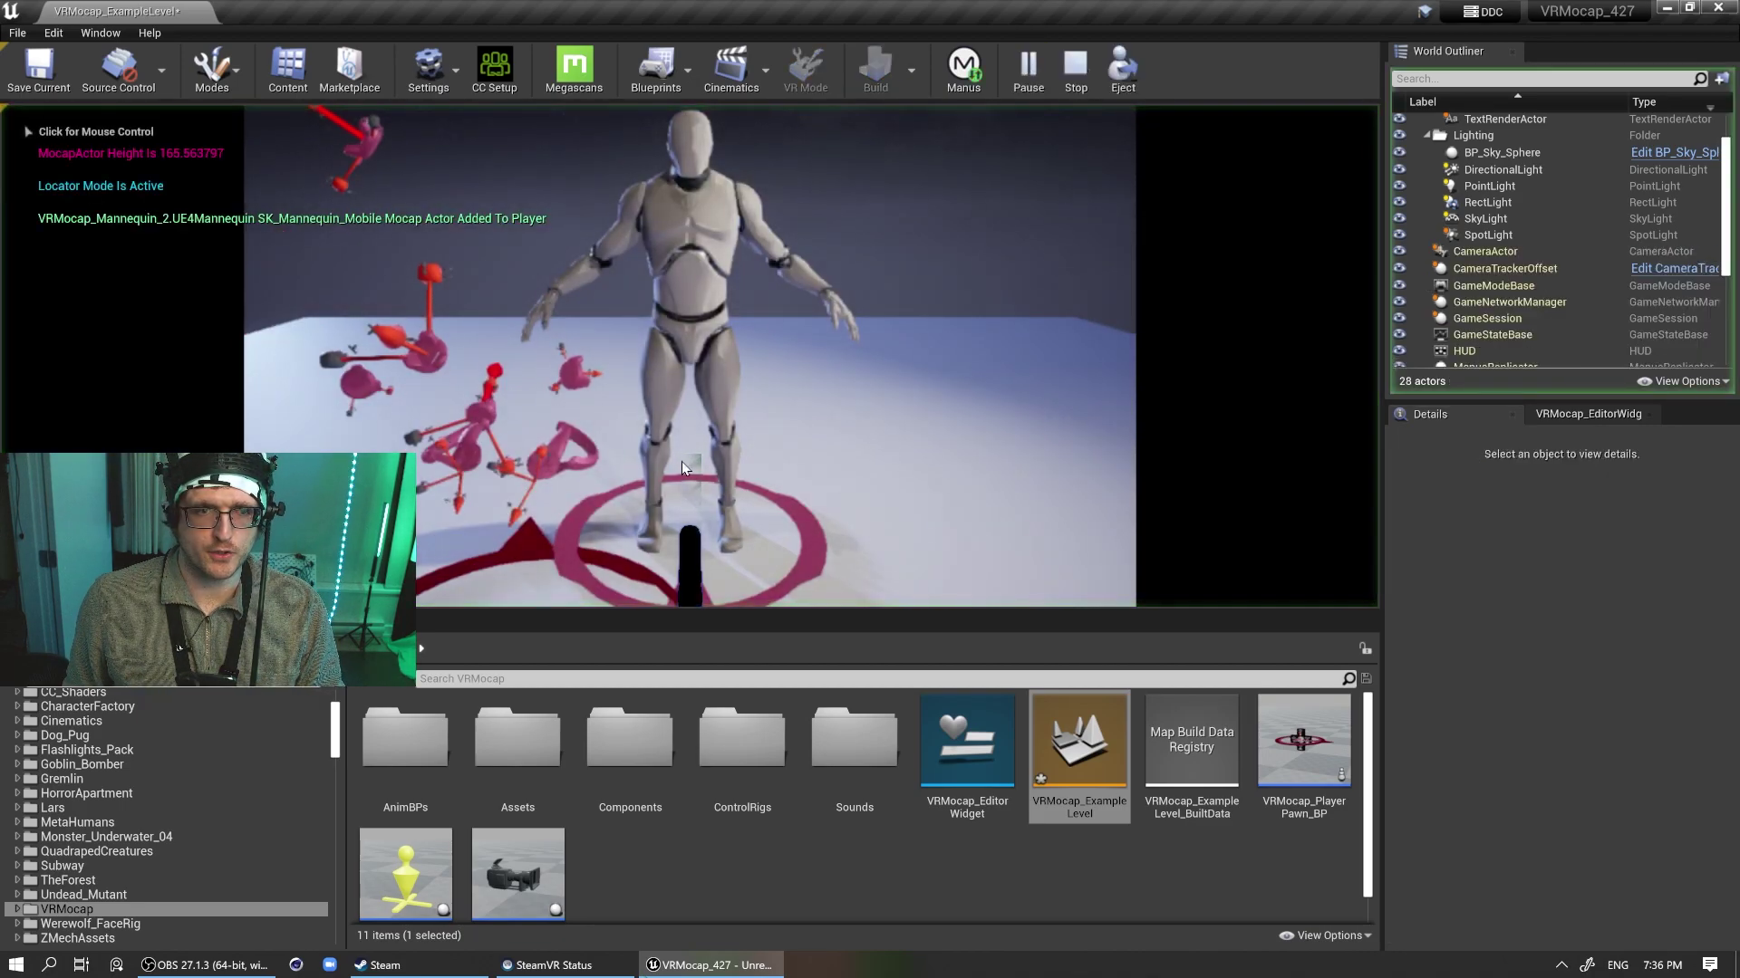
pyautogui.press('F8')
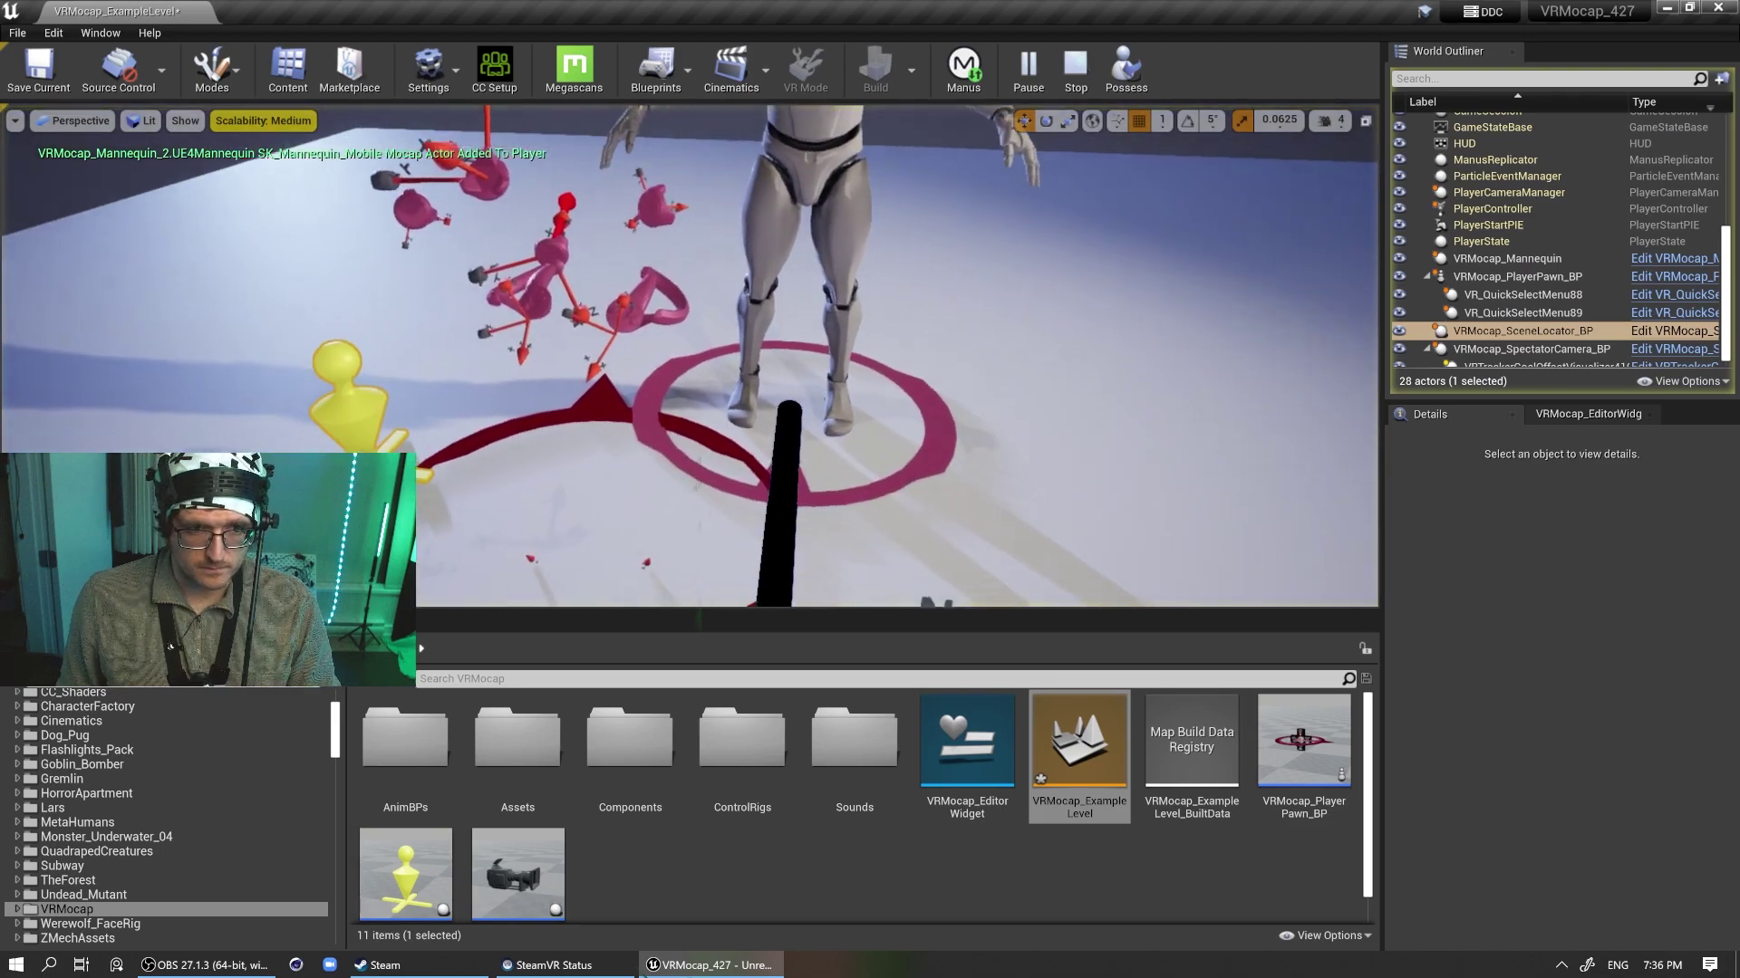
pyautogui.click(1589, 414)
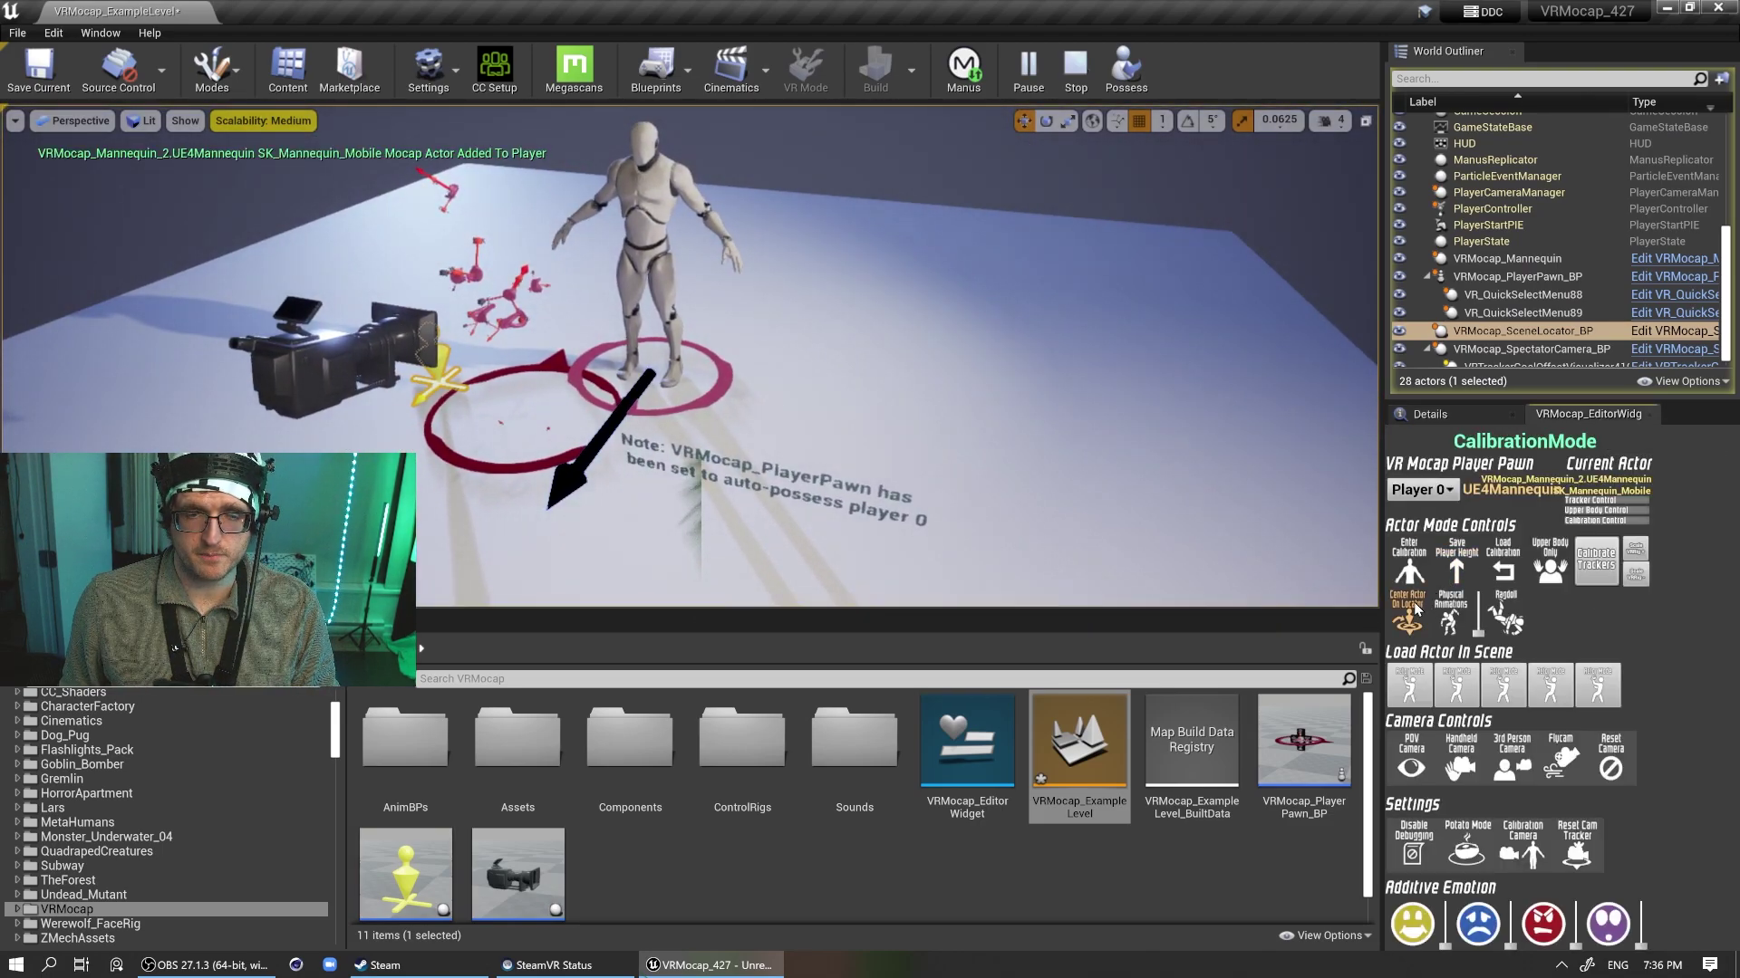
pyautogui.moveTo(819, 409); pyautogui.dragTo(819, 410, button='right')
pyautogui.click(804, 387)
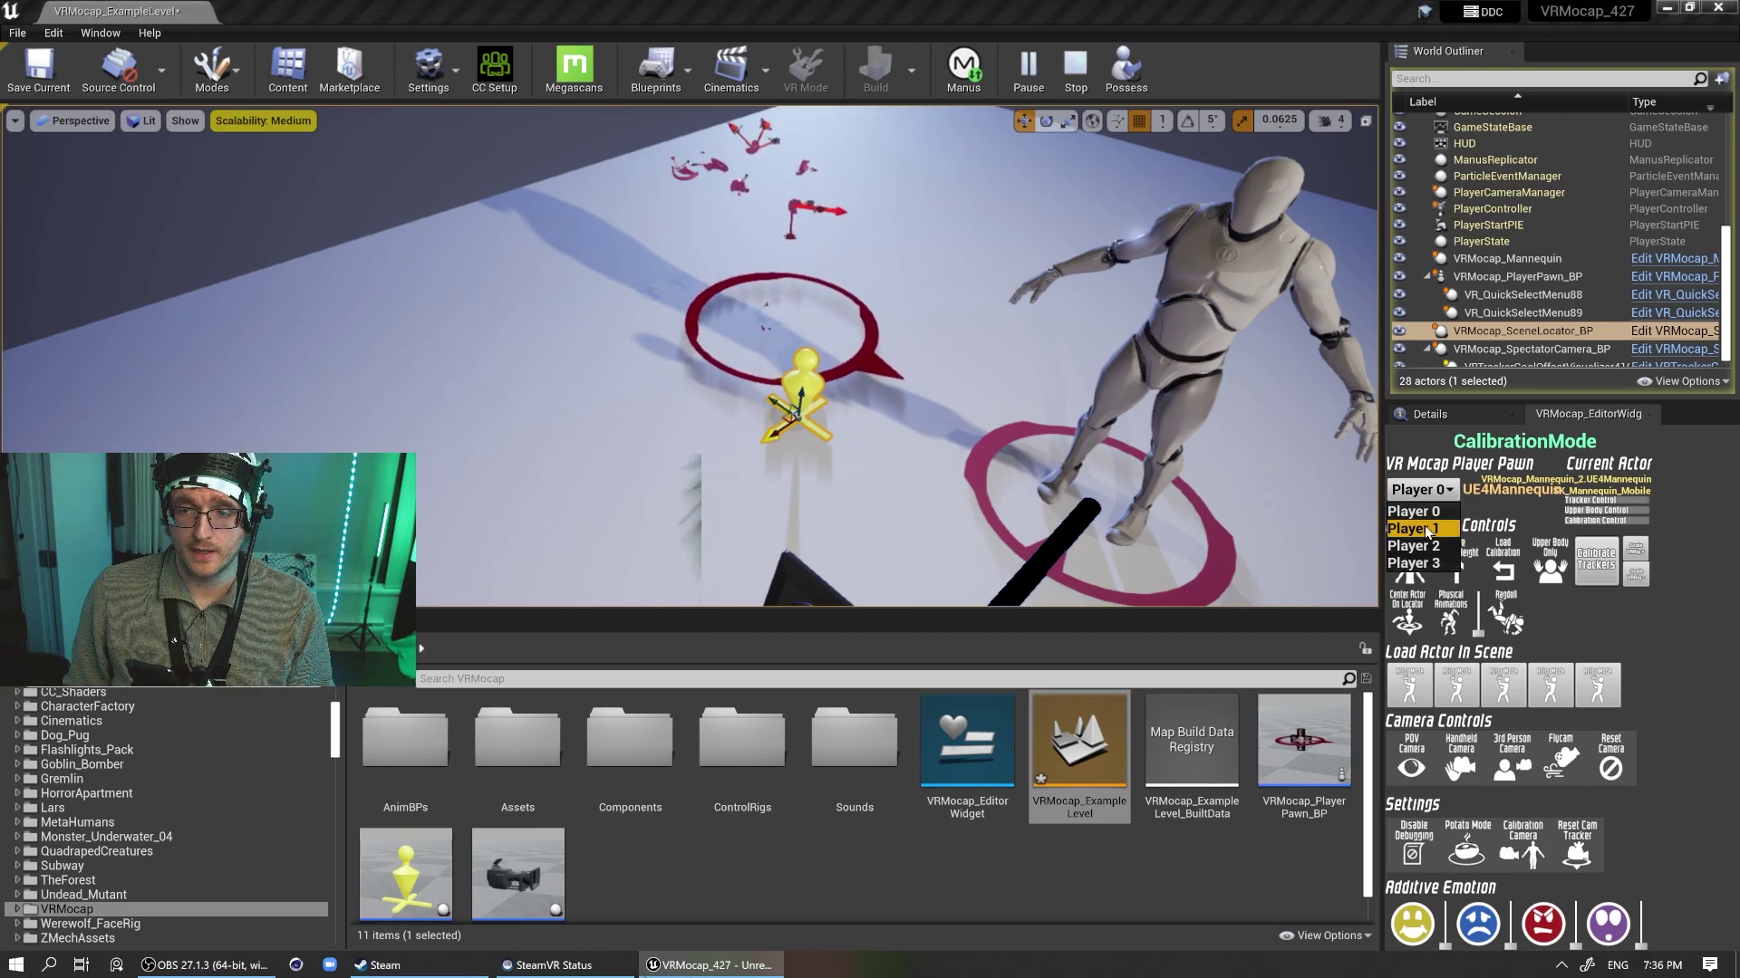
pyautogui.click(1425, 529)
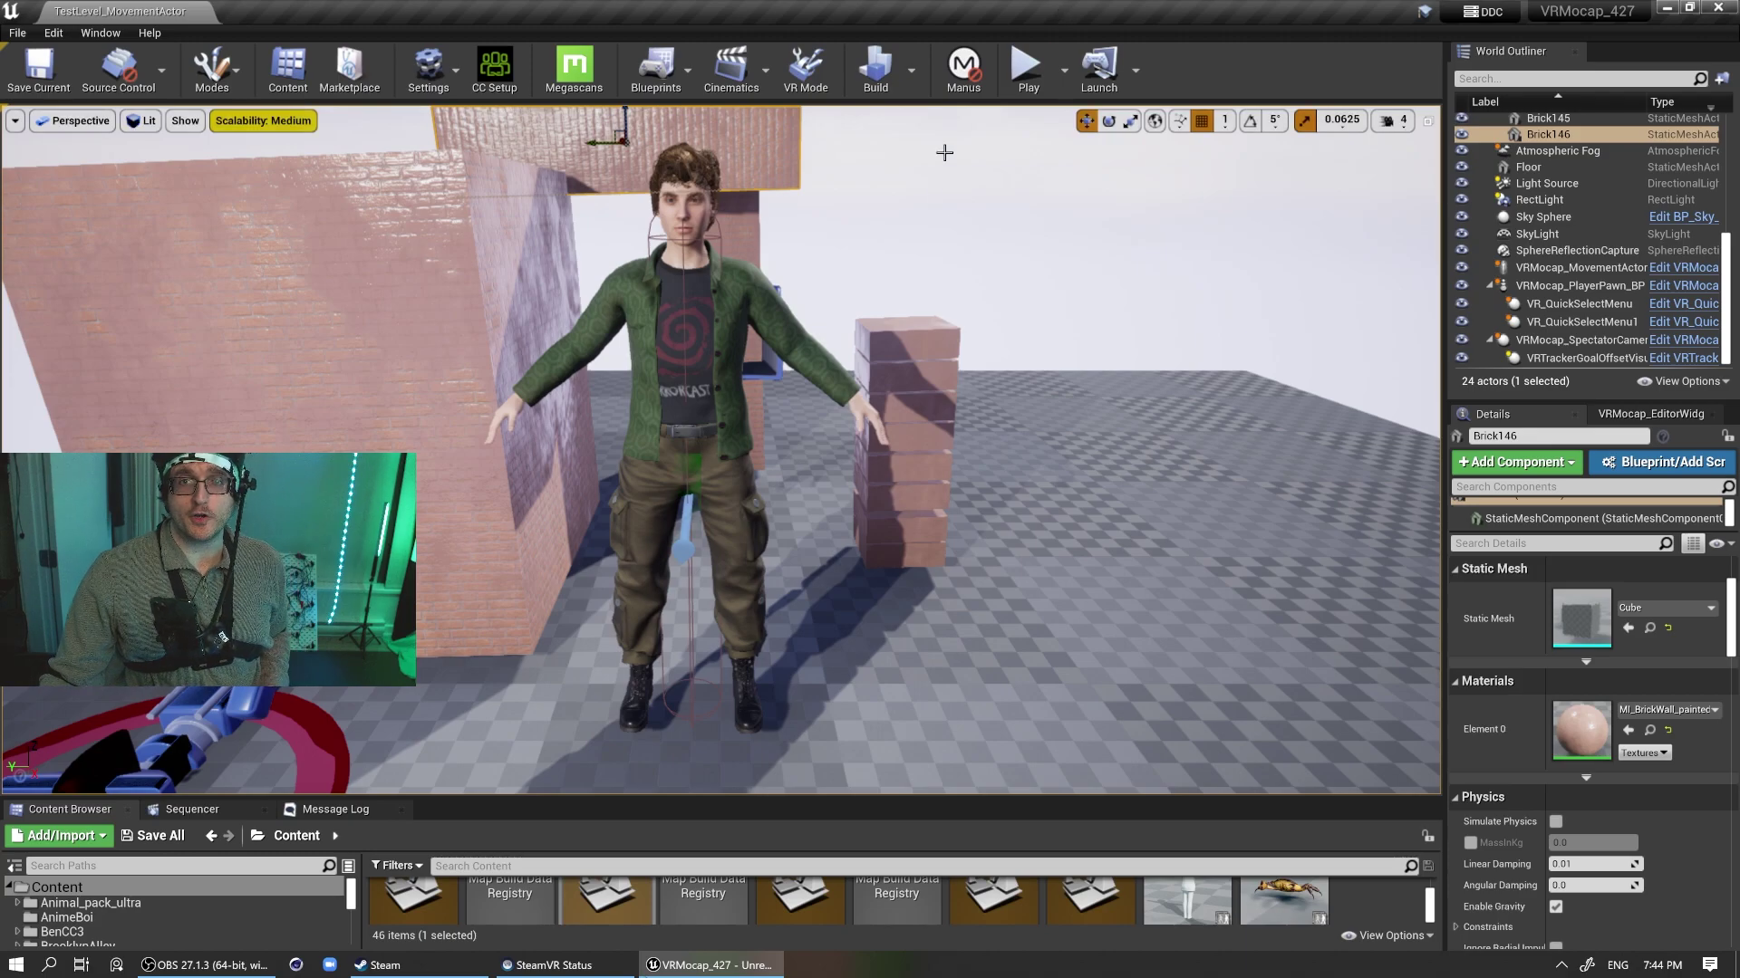
# Step: Play TestLevel_MovementActor and take input control so the mocap character can push the bricks over
pyautogui.click(1027, 67)
pyautogui.click(870, 247)
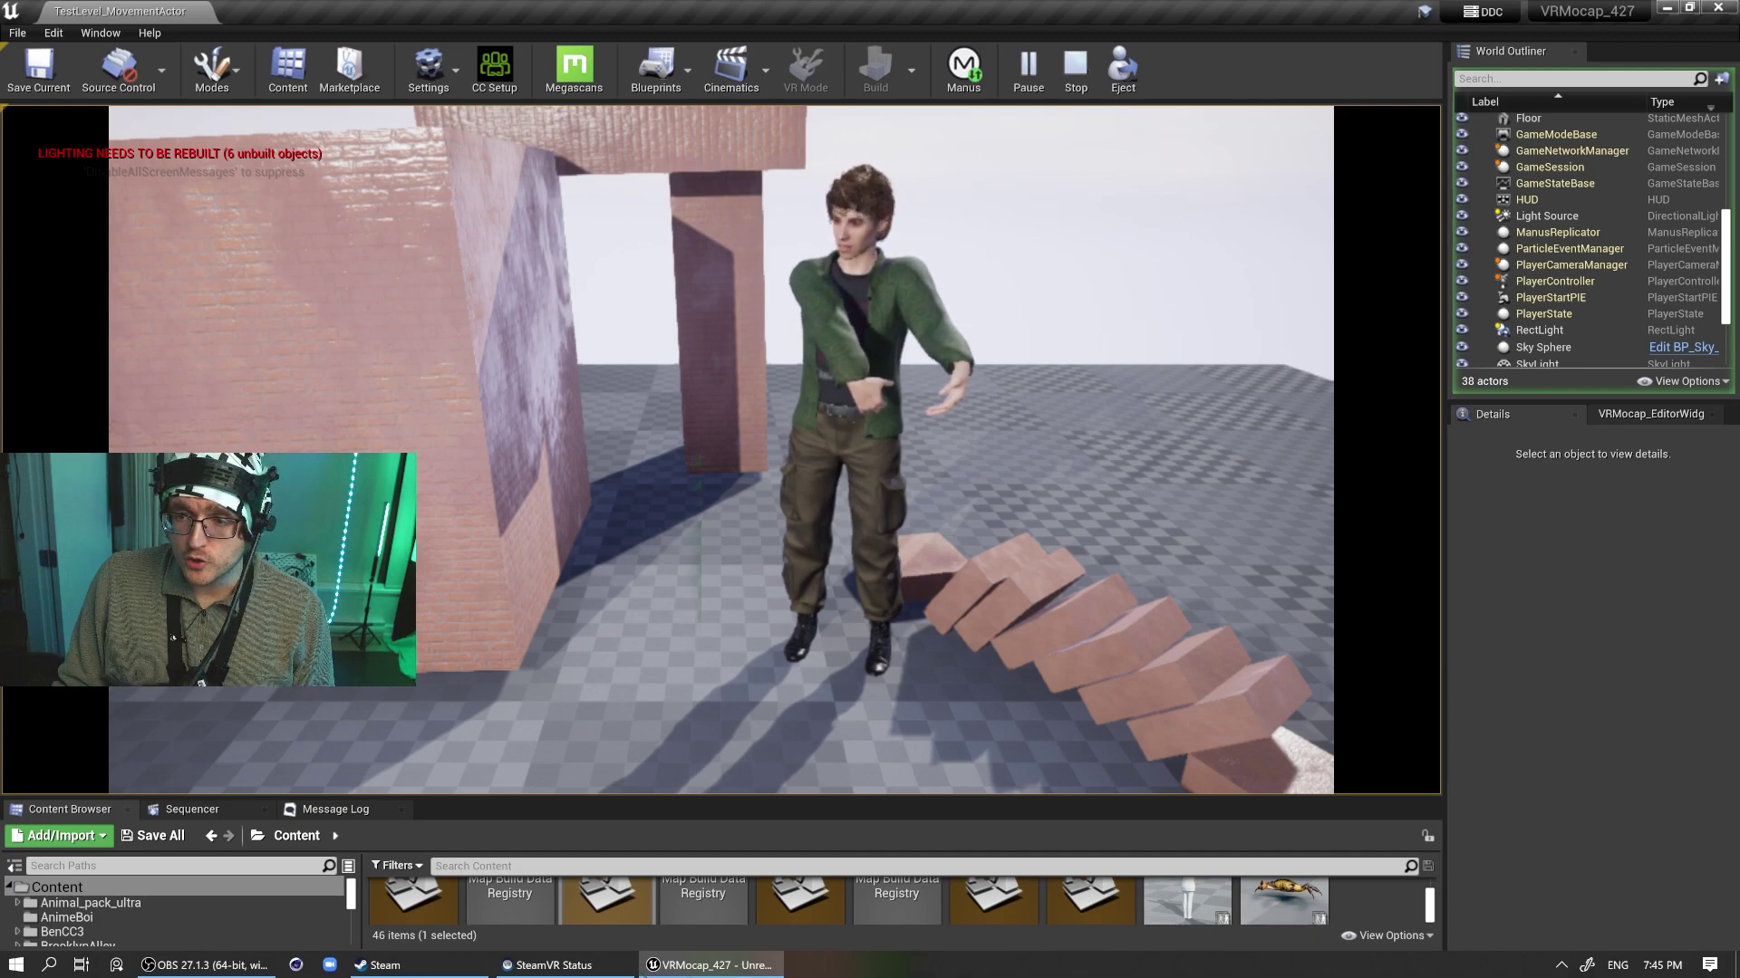
# Step: Toggle Ragdoll in the VRMocap widget to collapse the character, then restore it with Physical Animations
pyautogui.hotkey('alt', 'Tab')
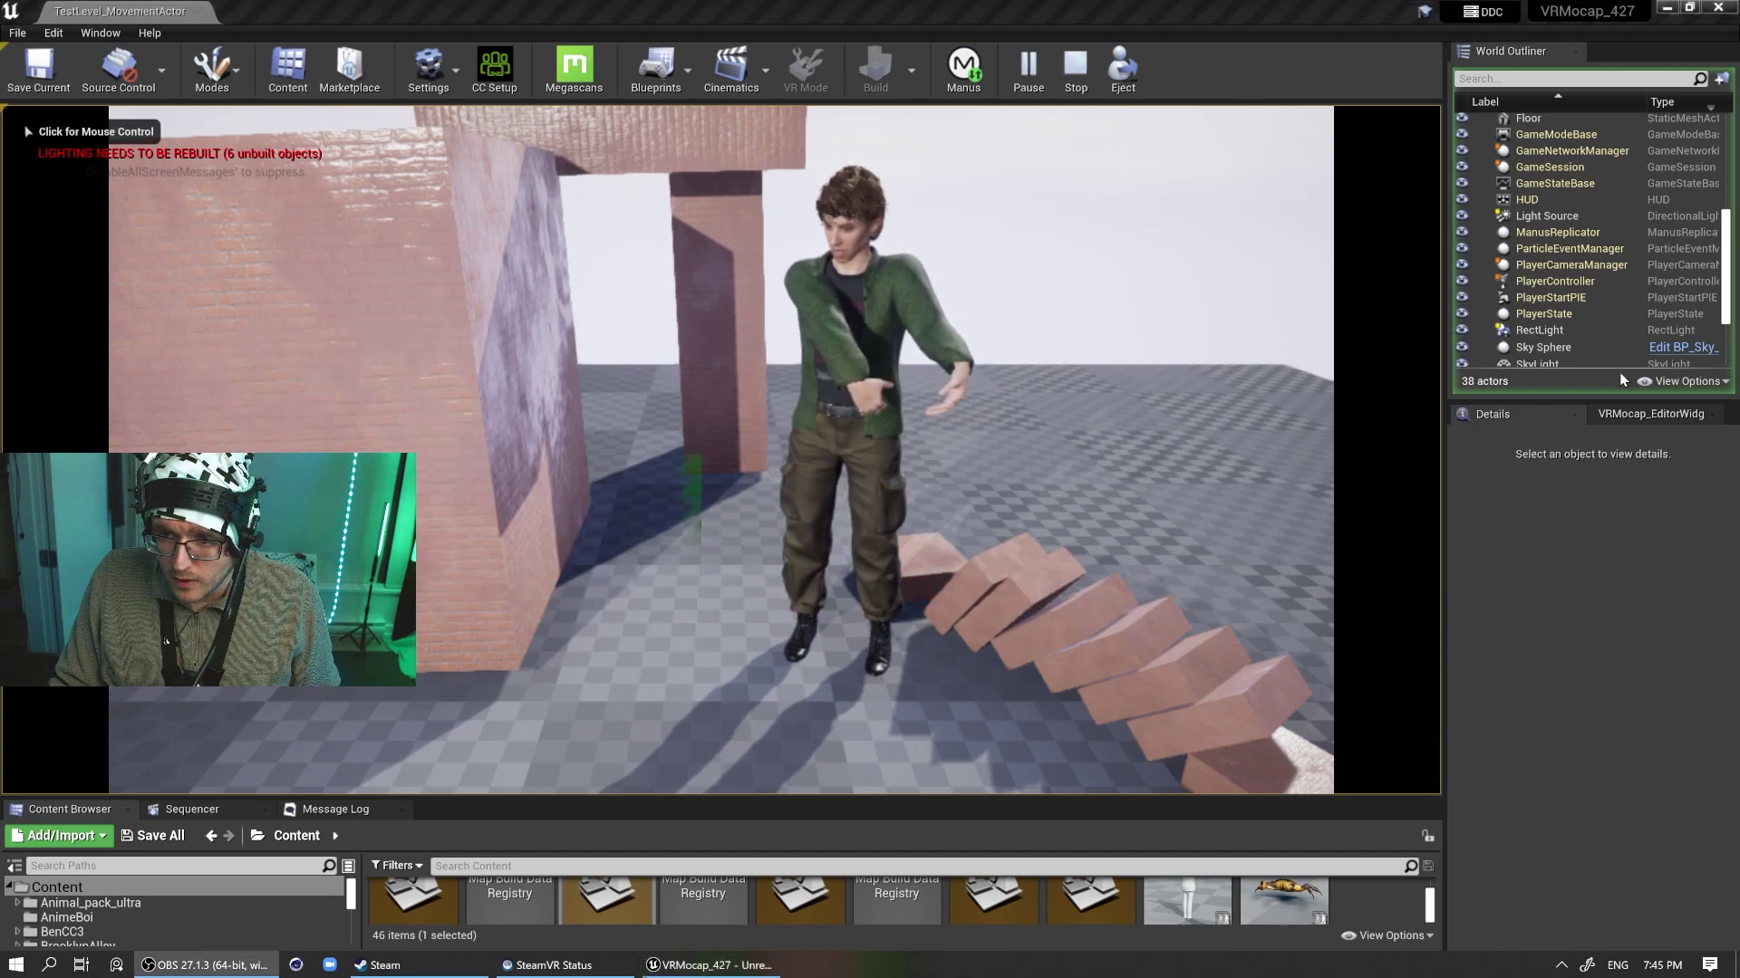
pyautogui.click(1648, 414)
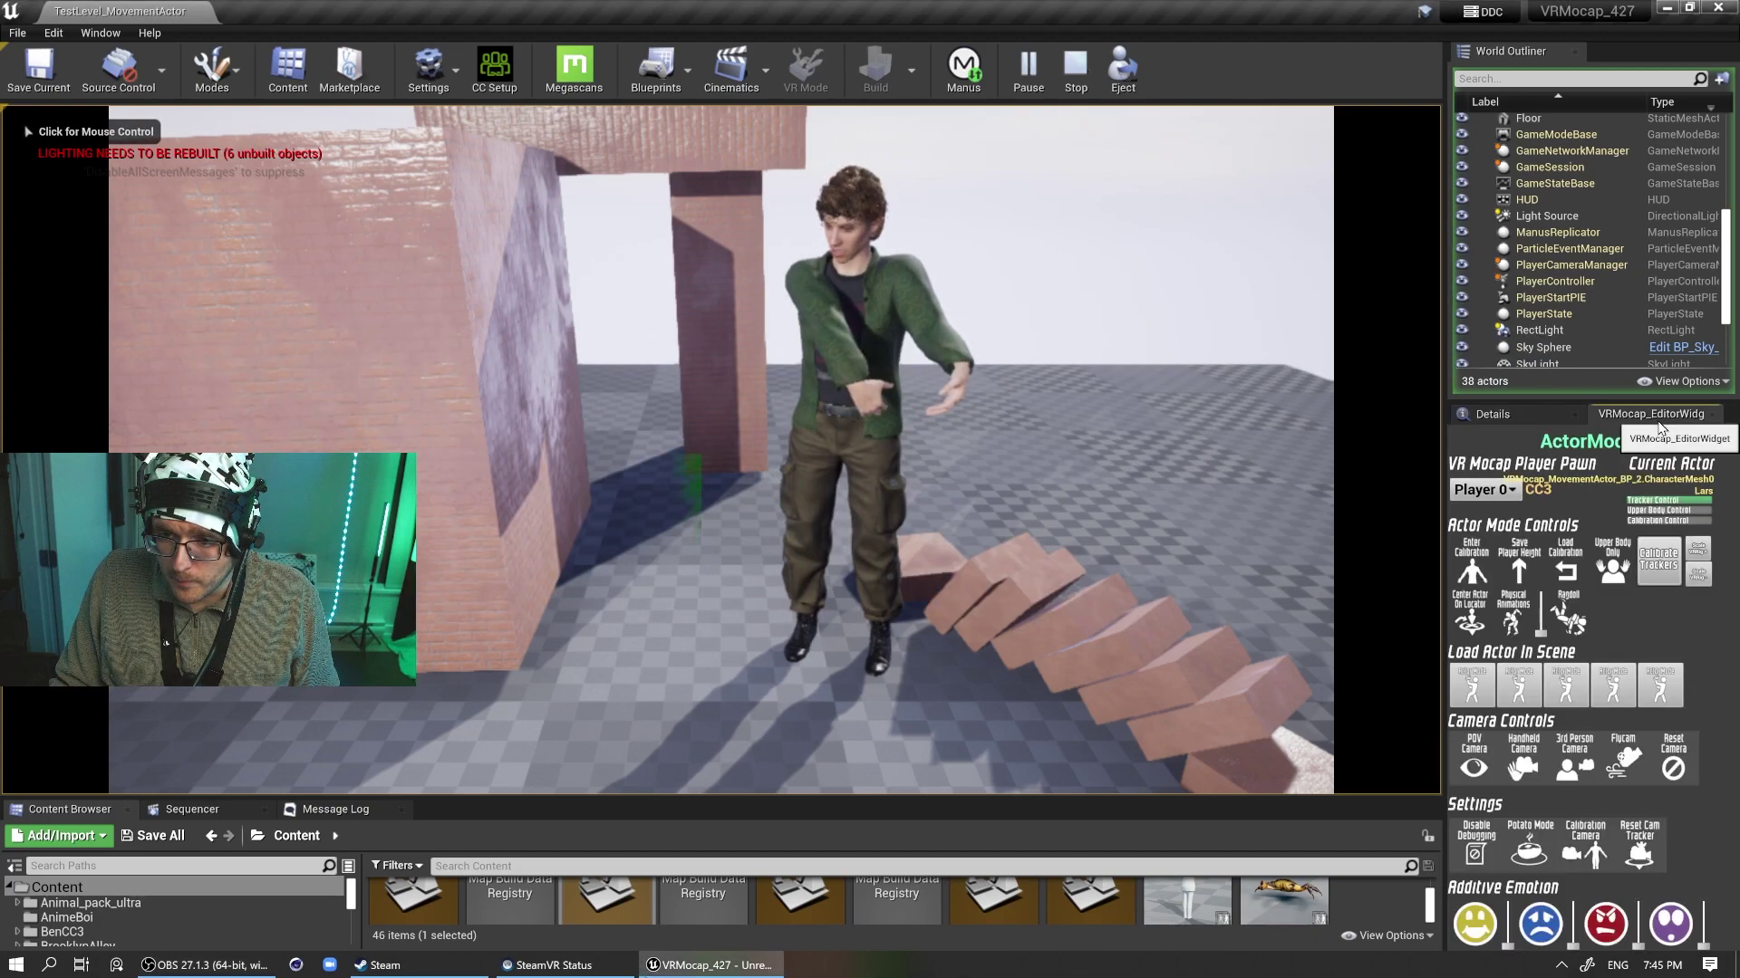
pyautogui.click(1572, 620)
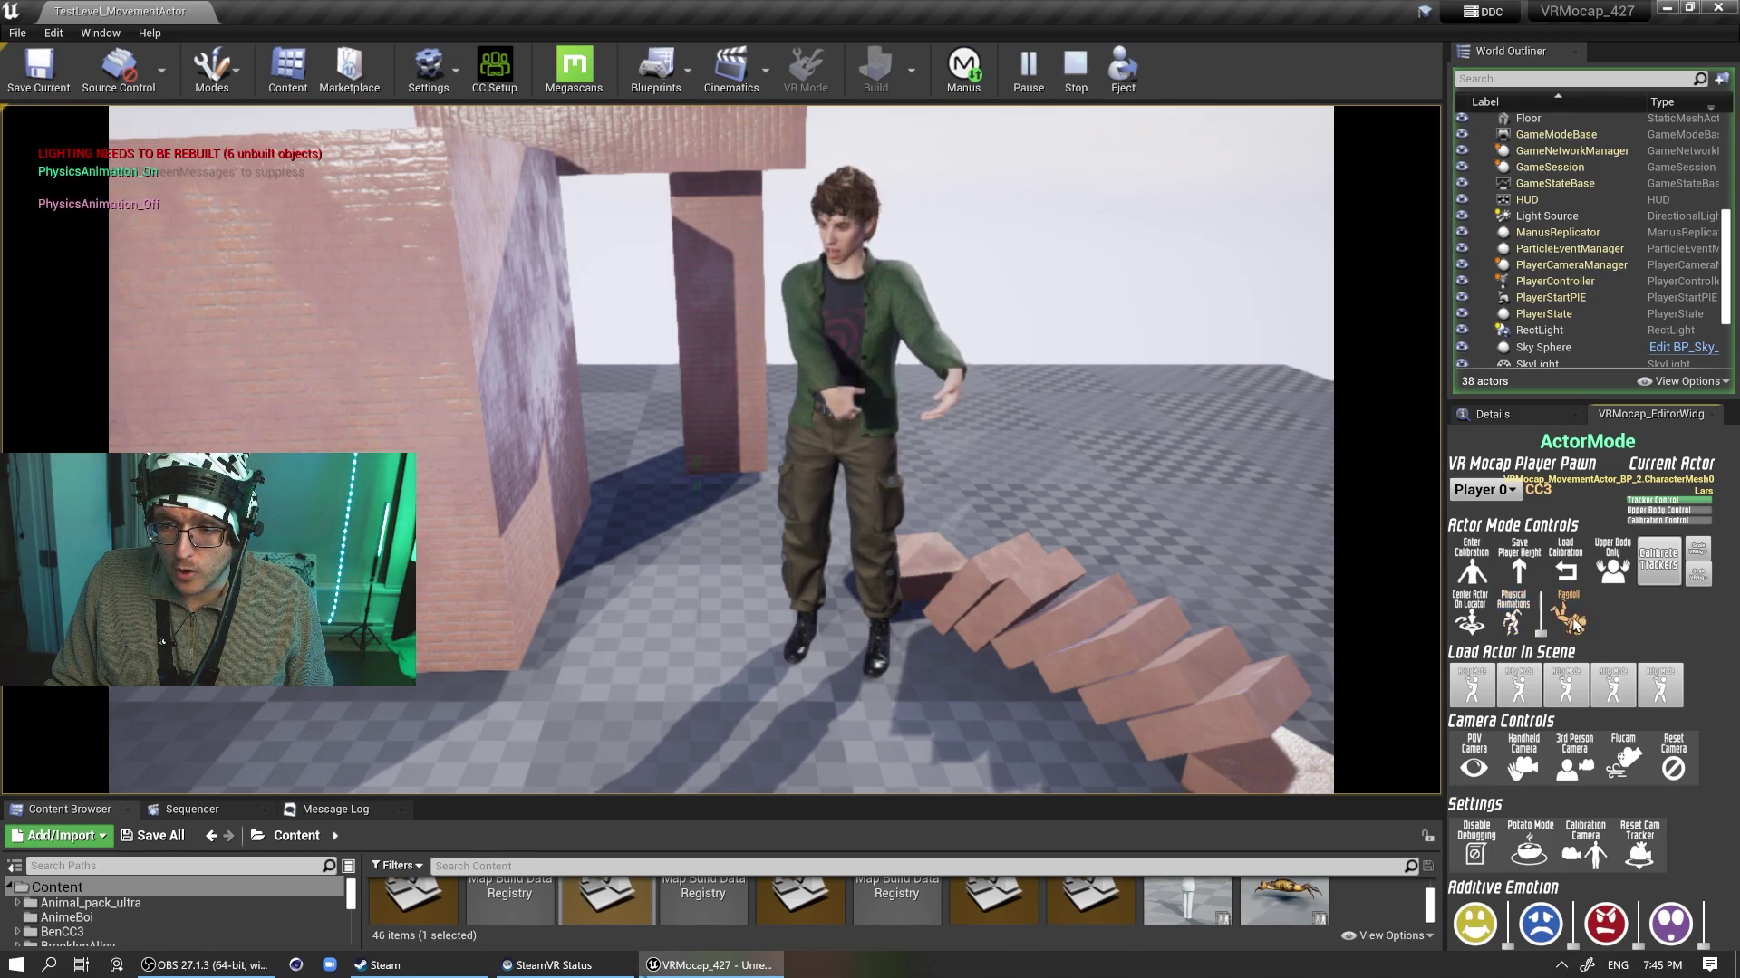
pyautogui.click(1567, 619)
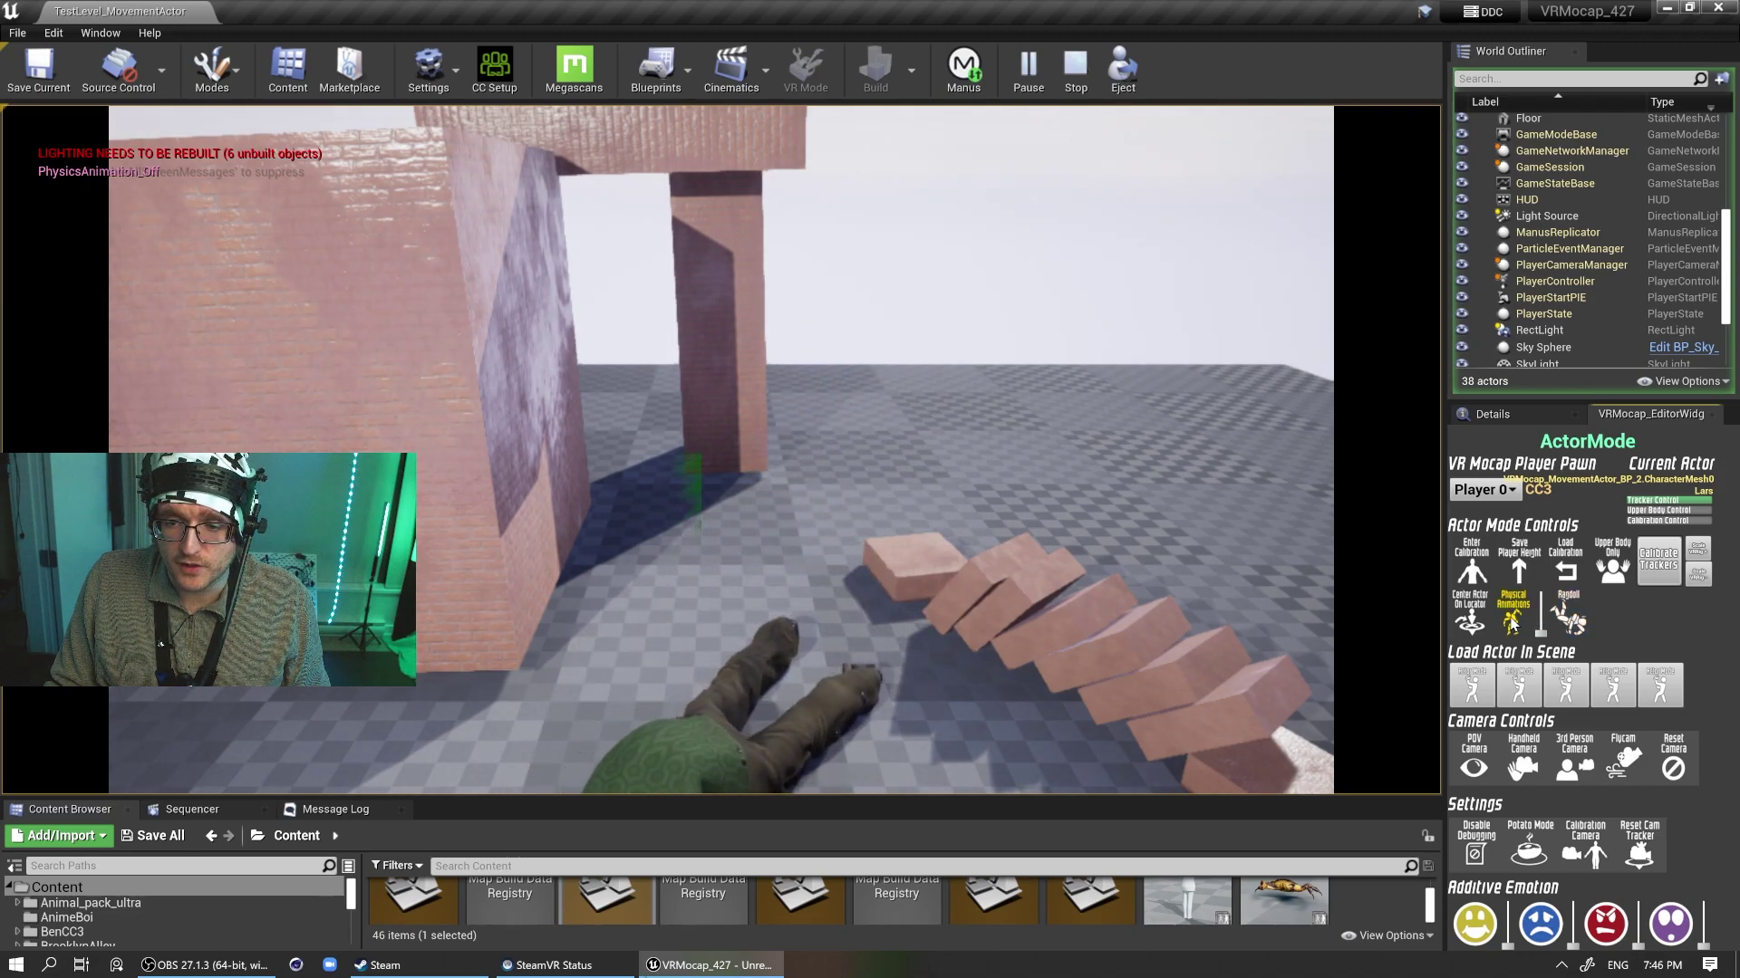
pyautogui.click(1575, 624)
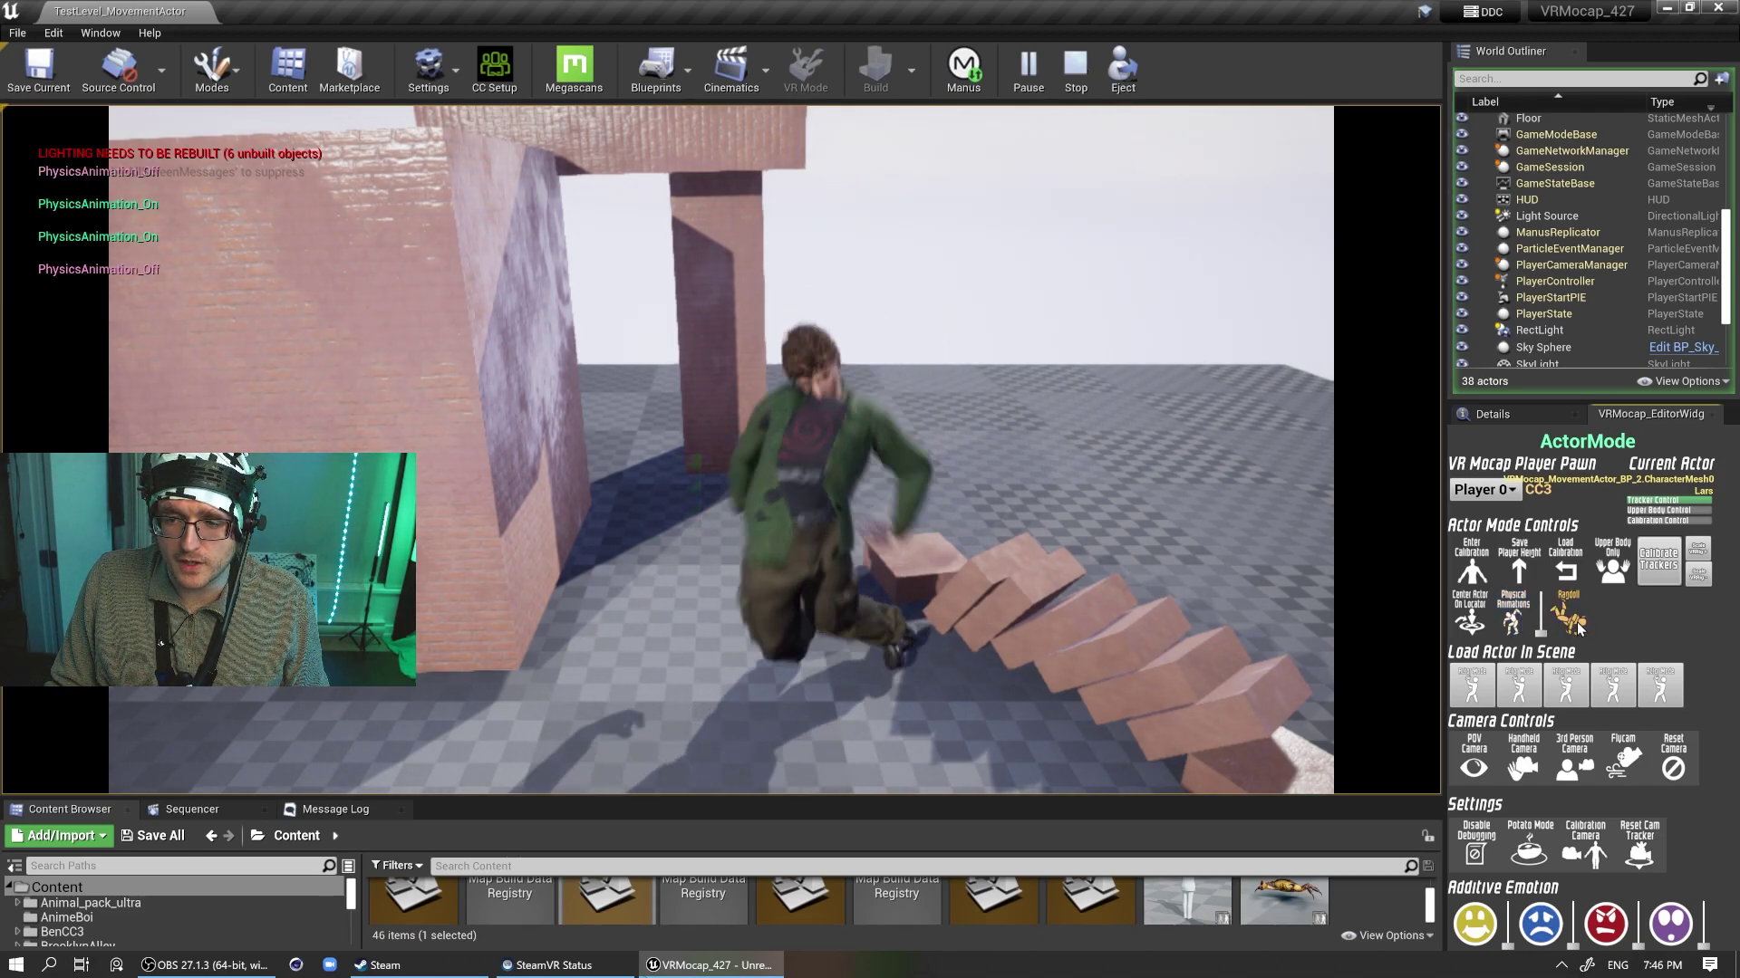
pyautogui.click(1511, 625)
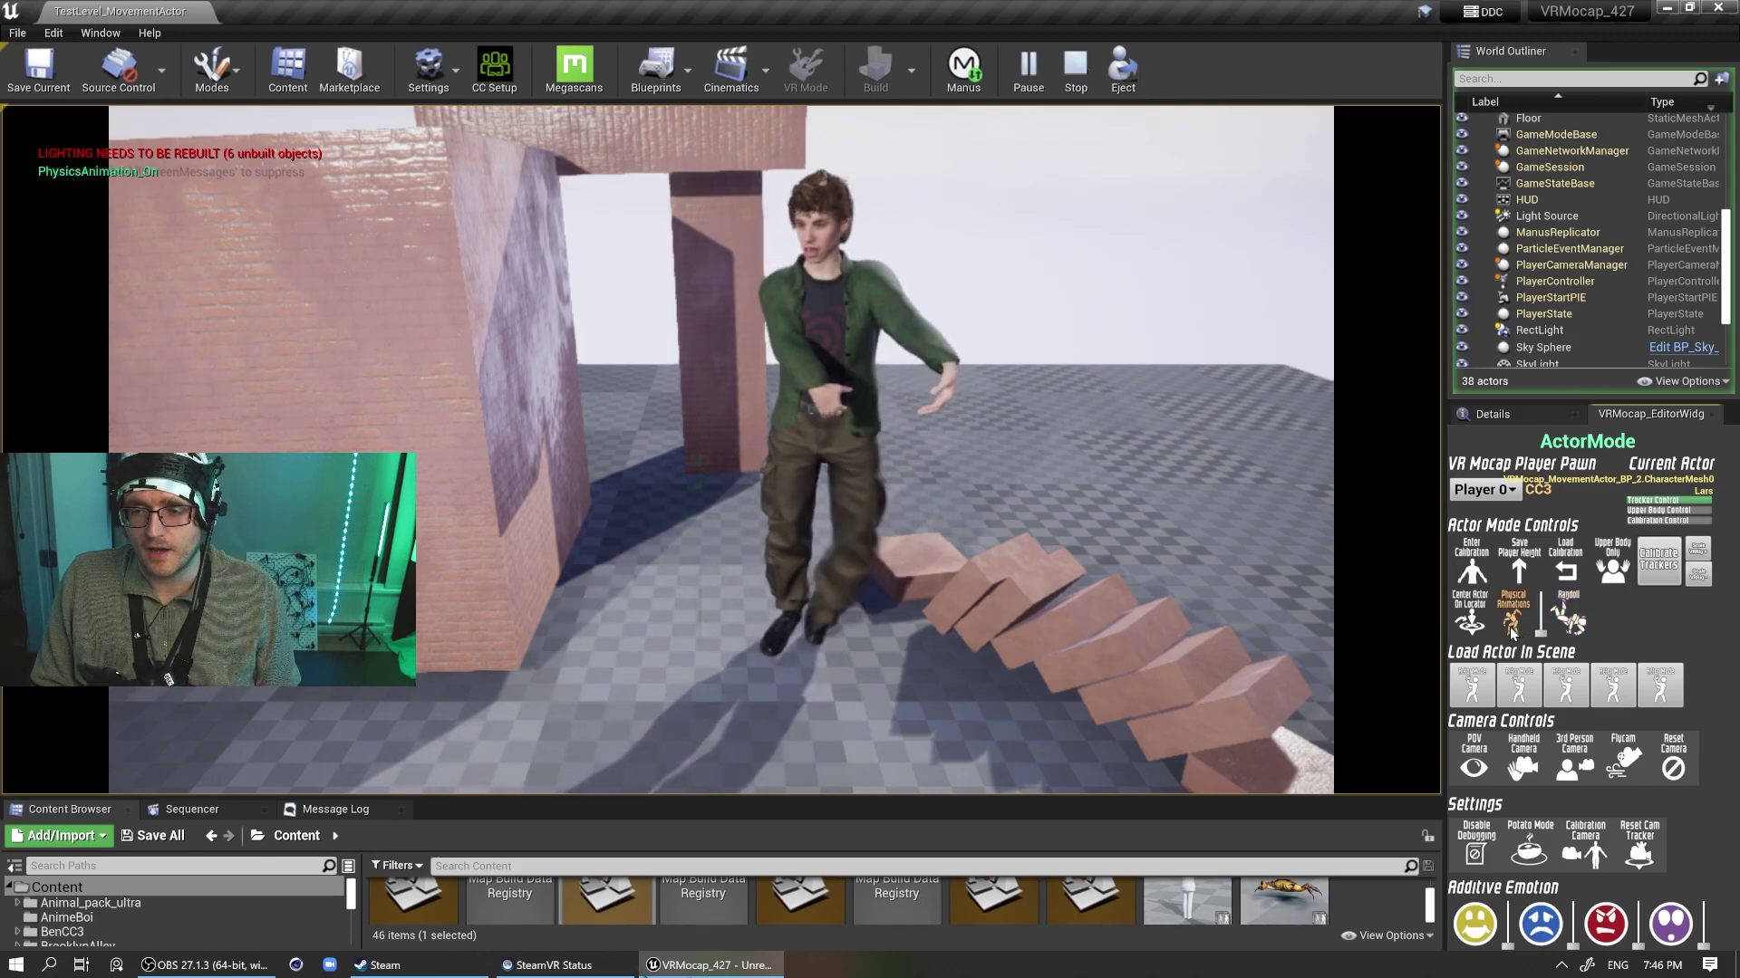
pyautogui.click(1511, 626)
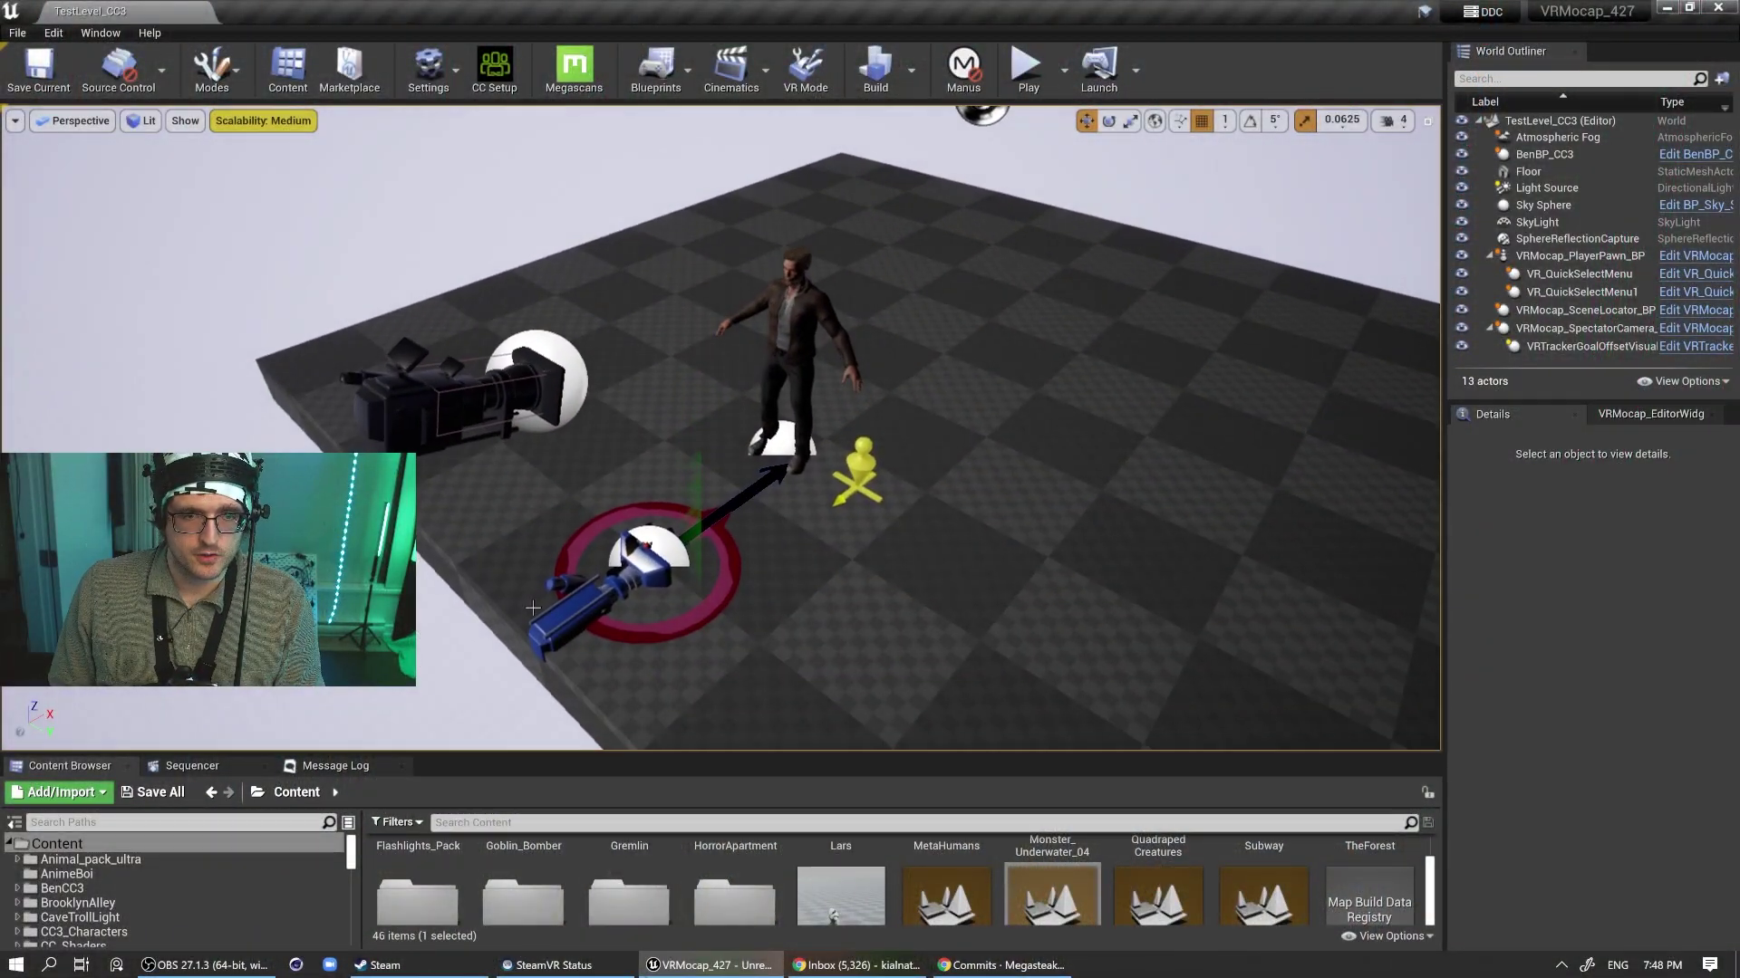
# Step: Select VRMocap_PlayerPawn_BP and clear the LElbow, Chest and LFoot tracker slots to None
pyautogui.click(651, 557)
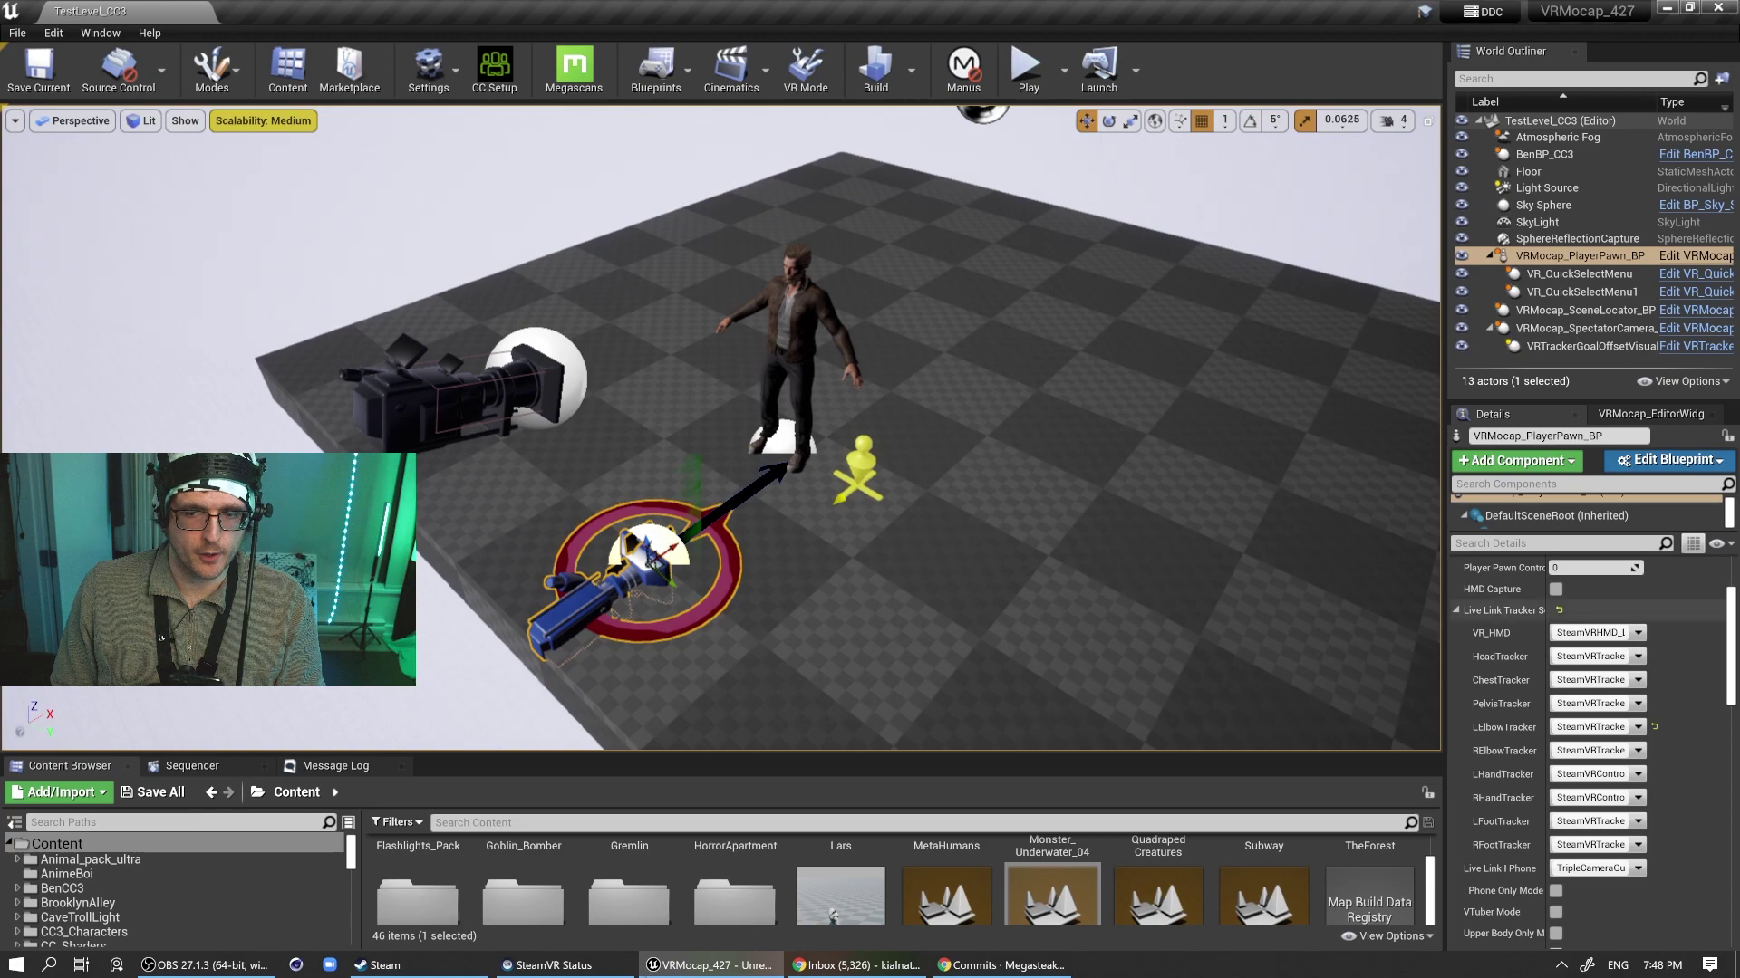
pyautogui.click(1458, 612)
pyautogui.click(1456, 612)
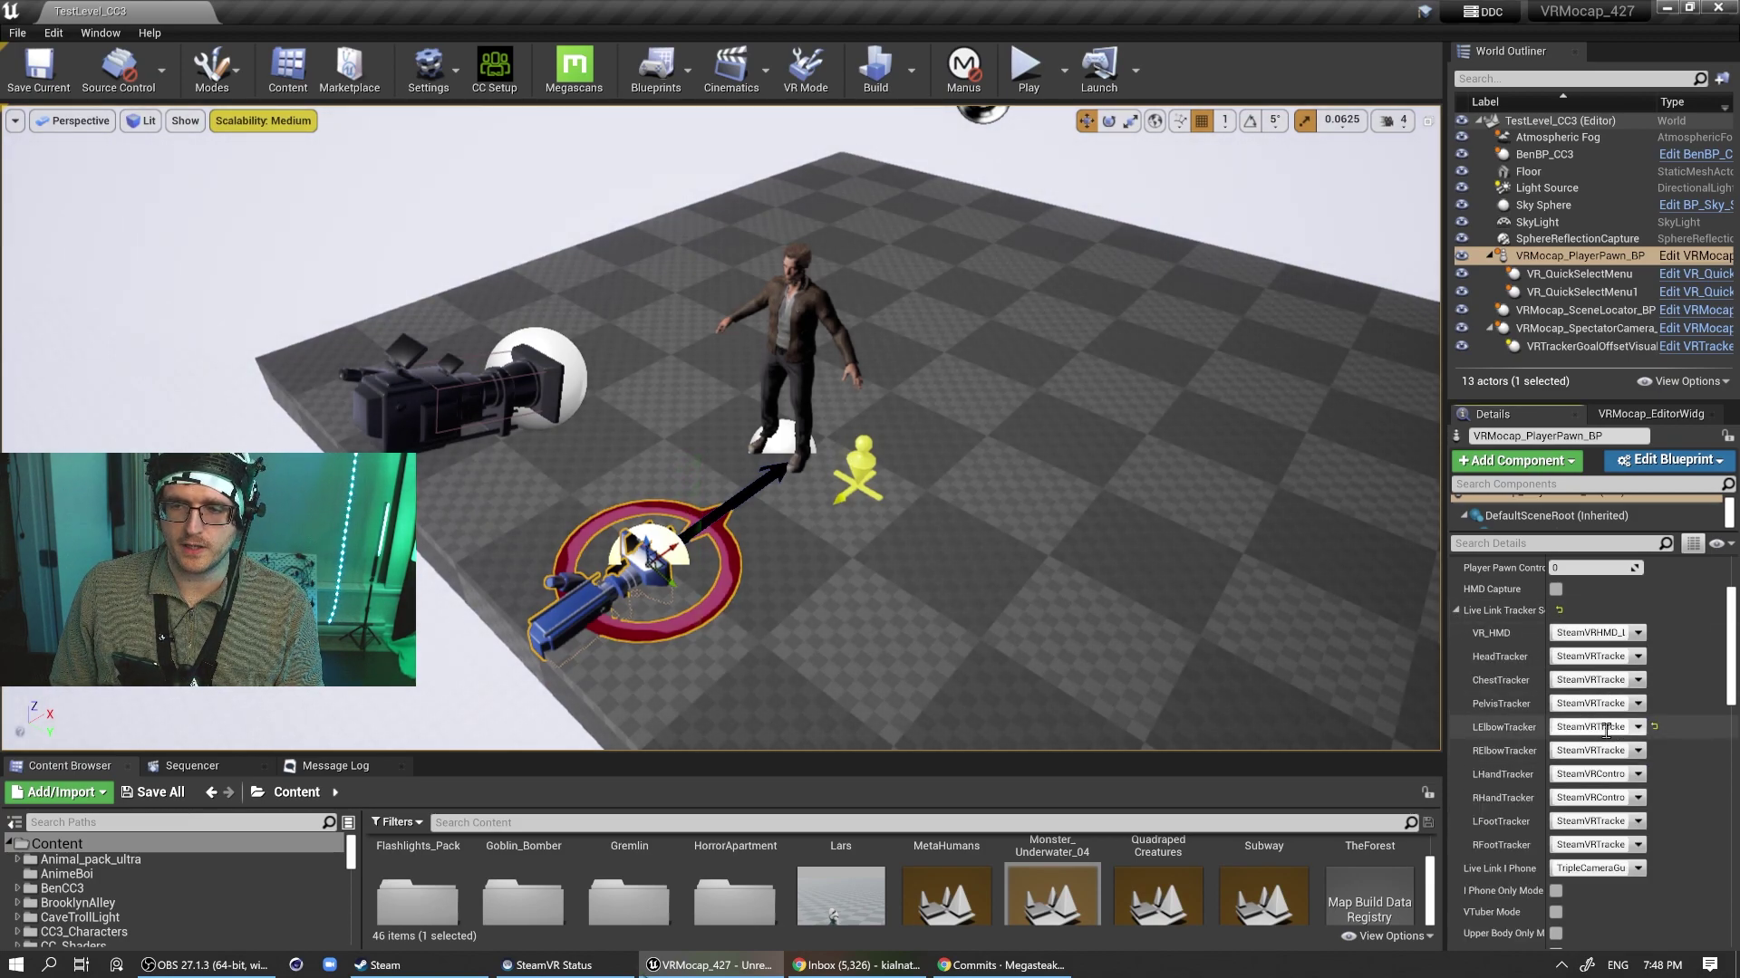
pyautogui.click(1652, 726)
pyautogui.press('BackSpace')
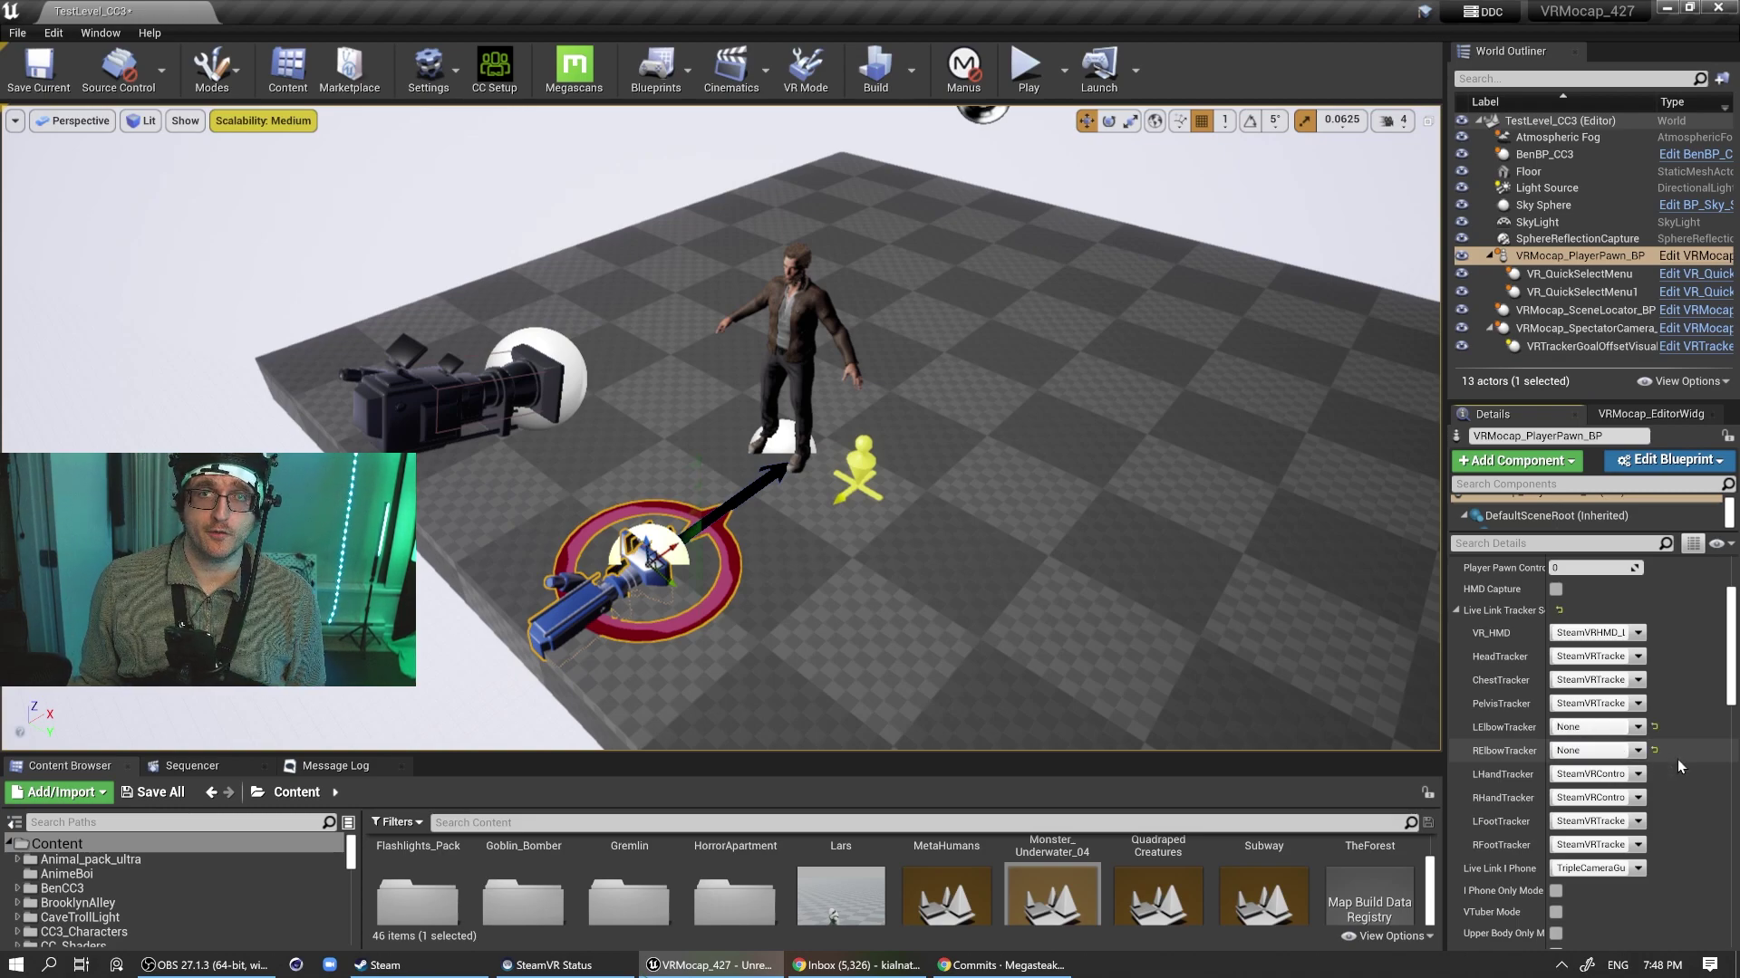
pyautogui.click(1609, 679)
pyautogui.press('BackSpace')
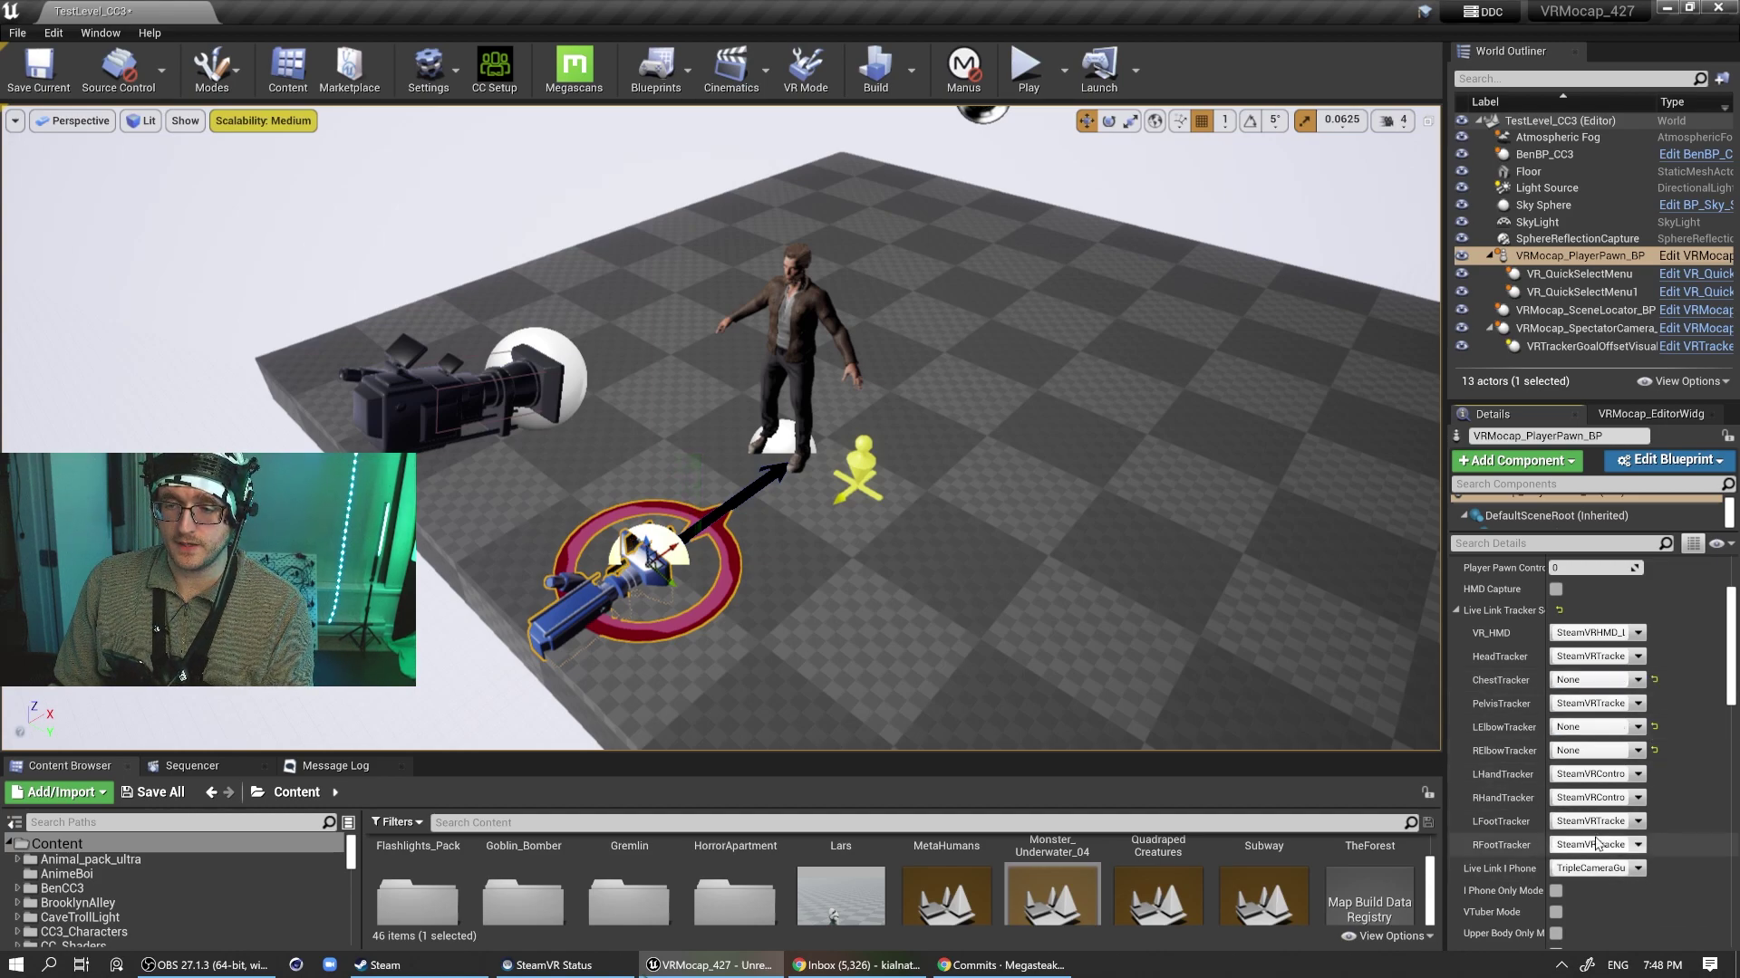
pyautogui.click(1594, 821)
pyautogui.press('BackSpace')
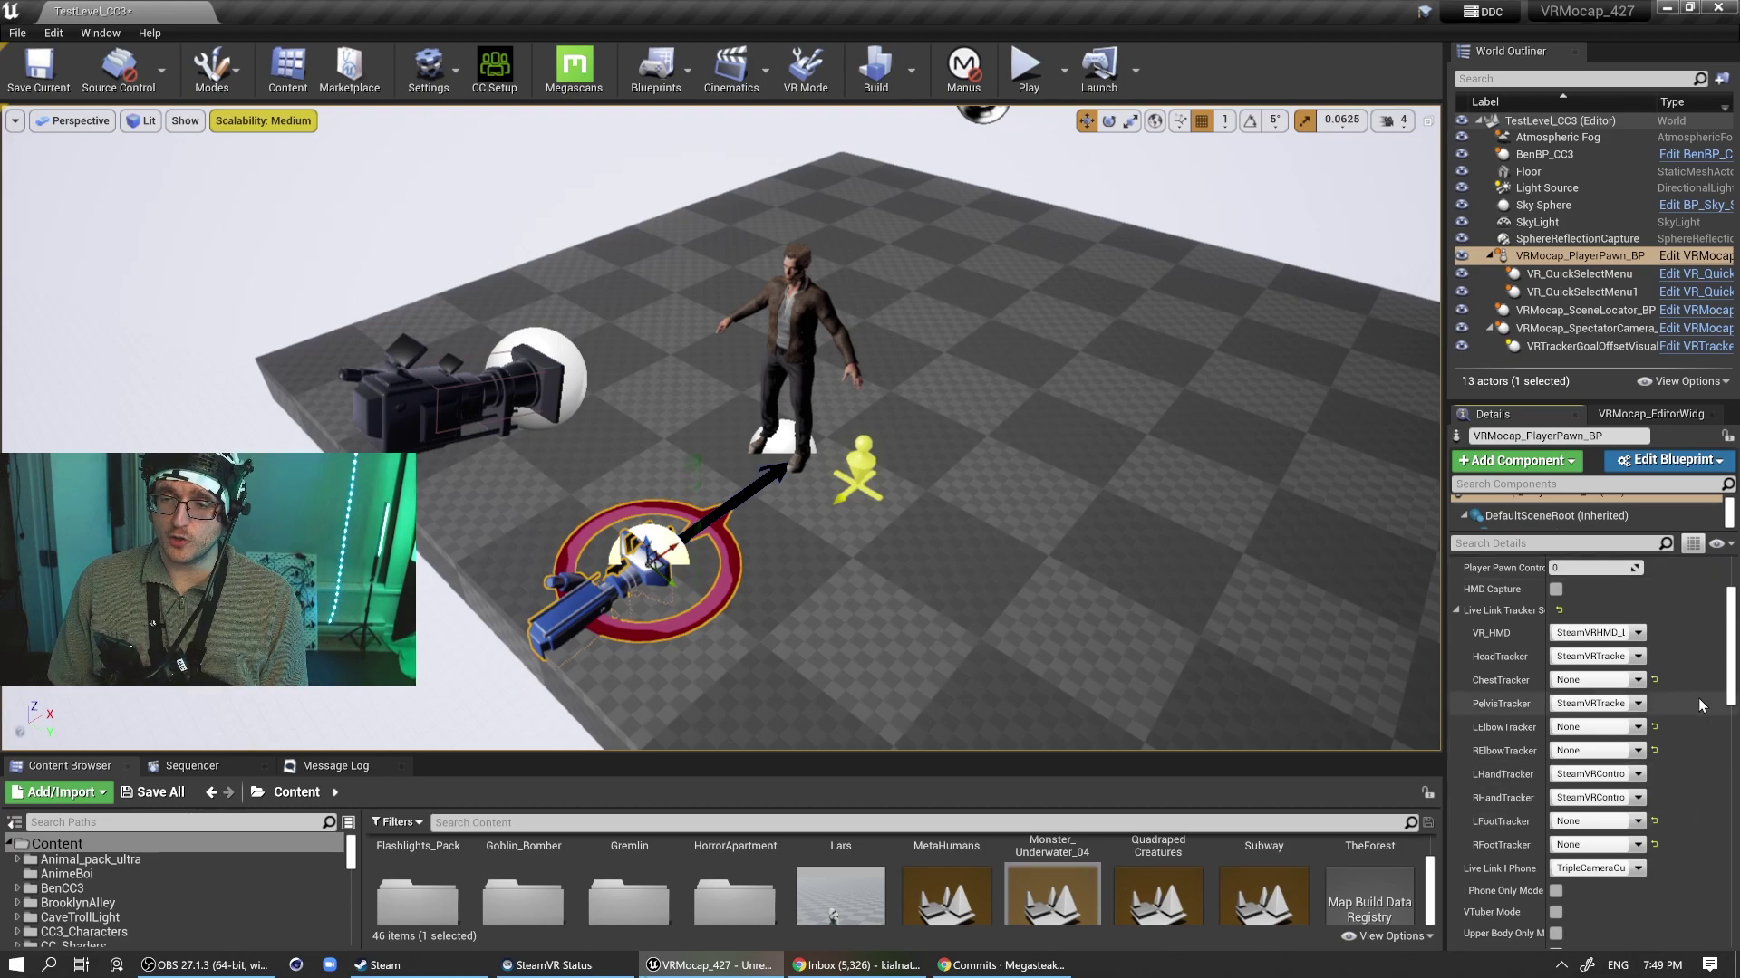
# Step: Reset the Chest, LElbow, LFoot, RElbow and RFoot tracker slots to their default SteamVR trackers
pyautogui.click(1655, 679)
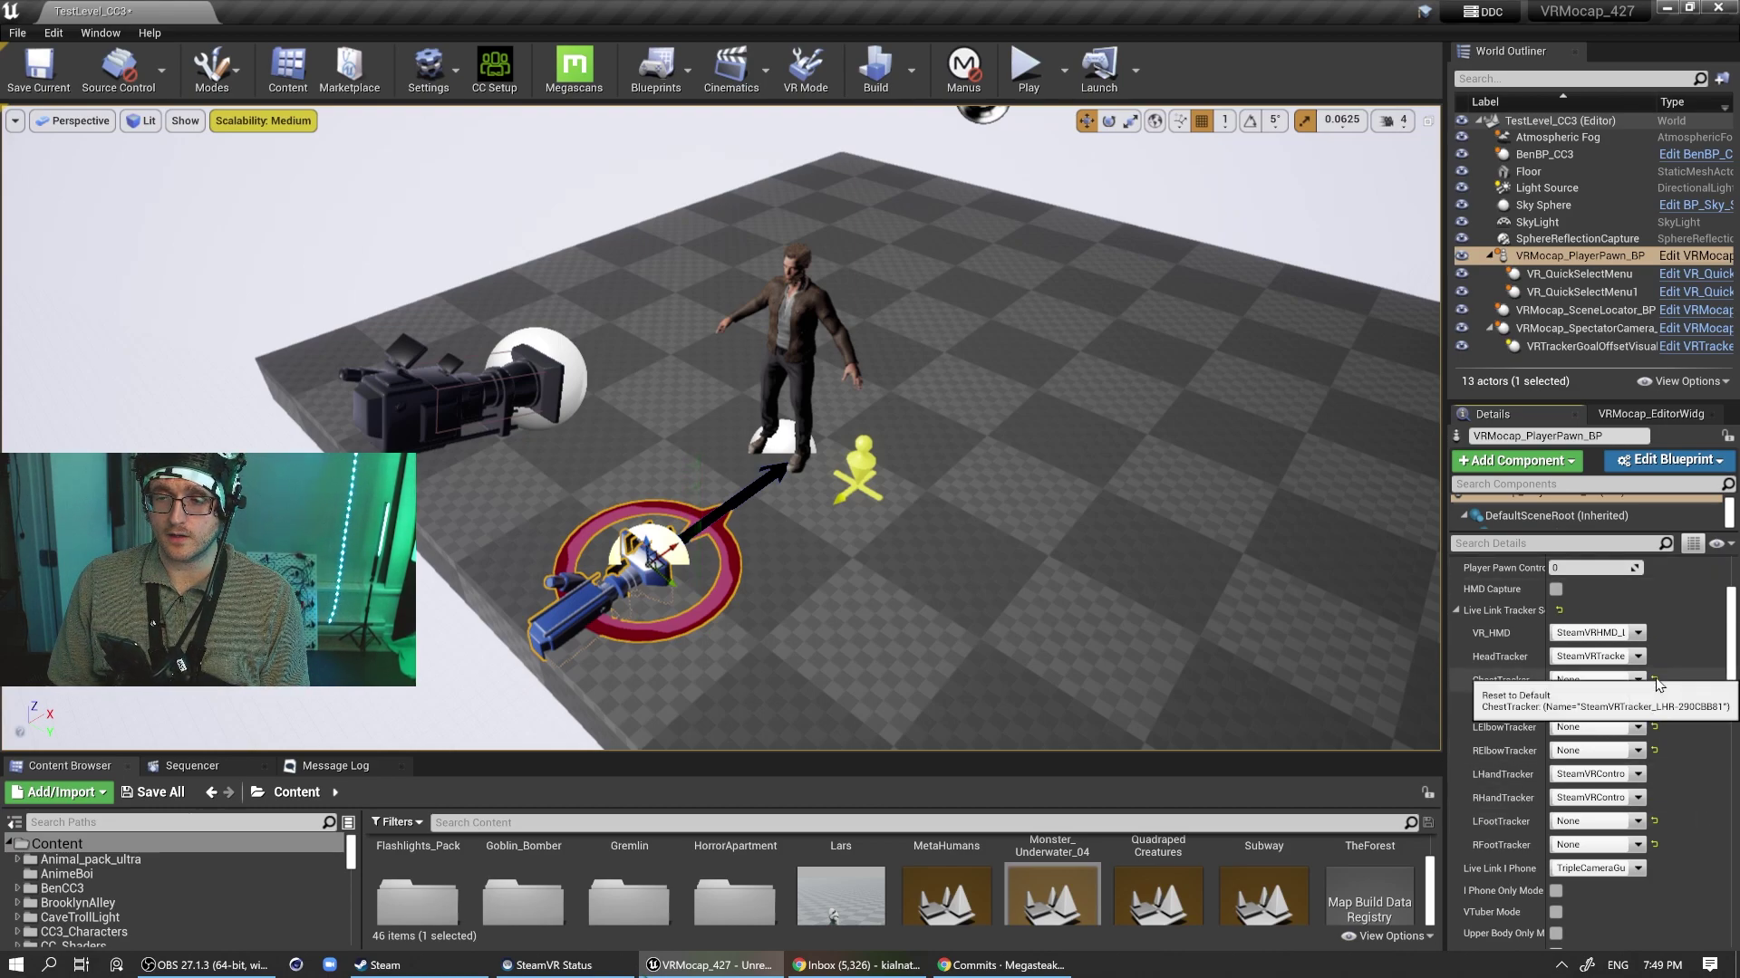
pyautogui.click(1655, 728)
pyautogui.click(1655, 821)
pyautogui.click(1655, 750)
pyautogui.click(1655, 845)
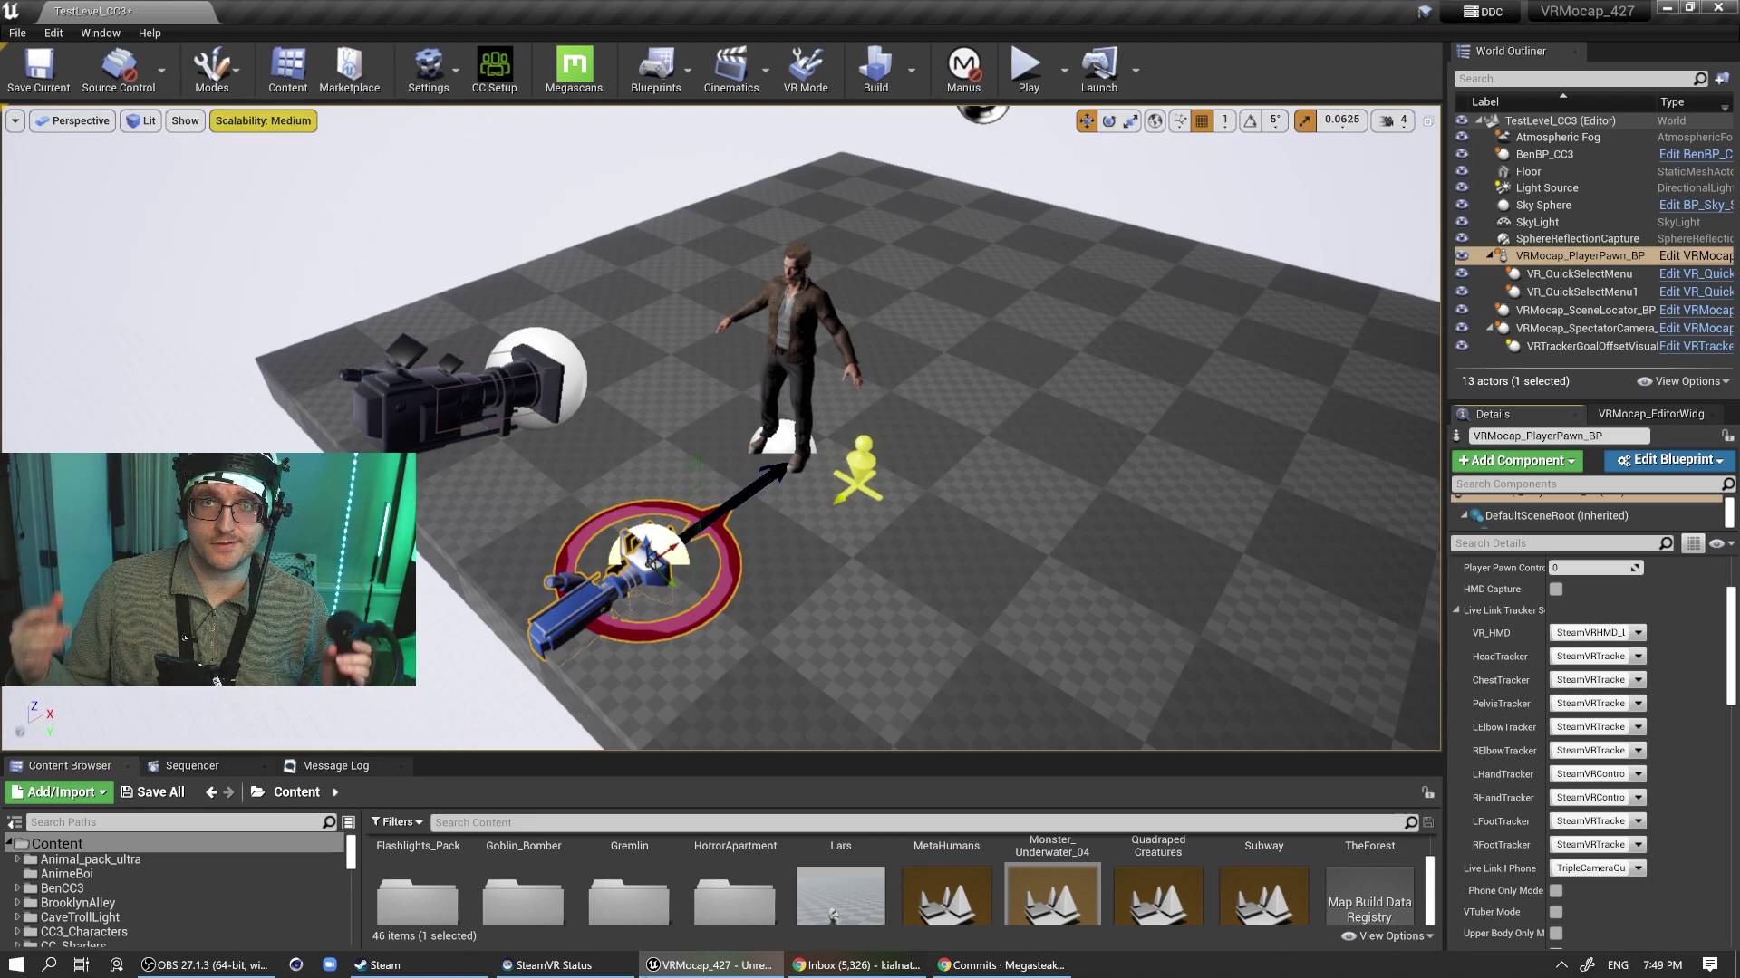
# Step: Play TestLevel_CC3Metahuman in the editor so the live-tracked MetaHuman fills the view
pyautogui.click(1024, 85)
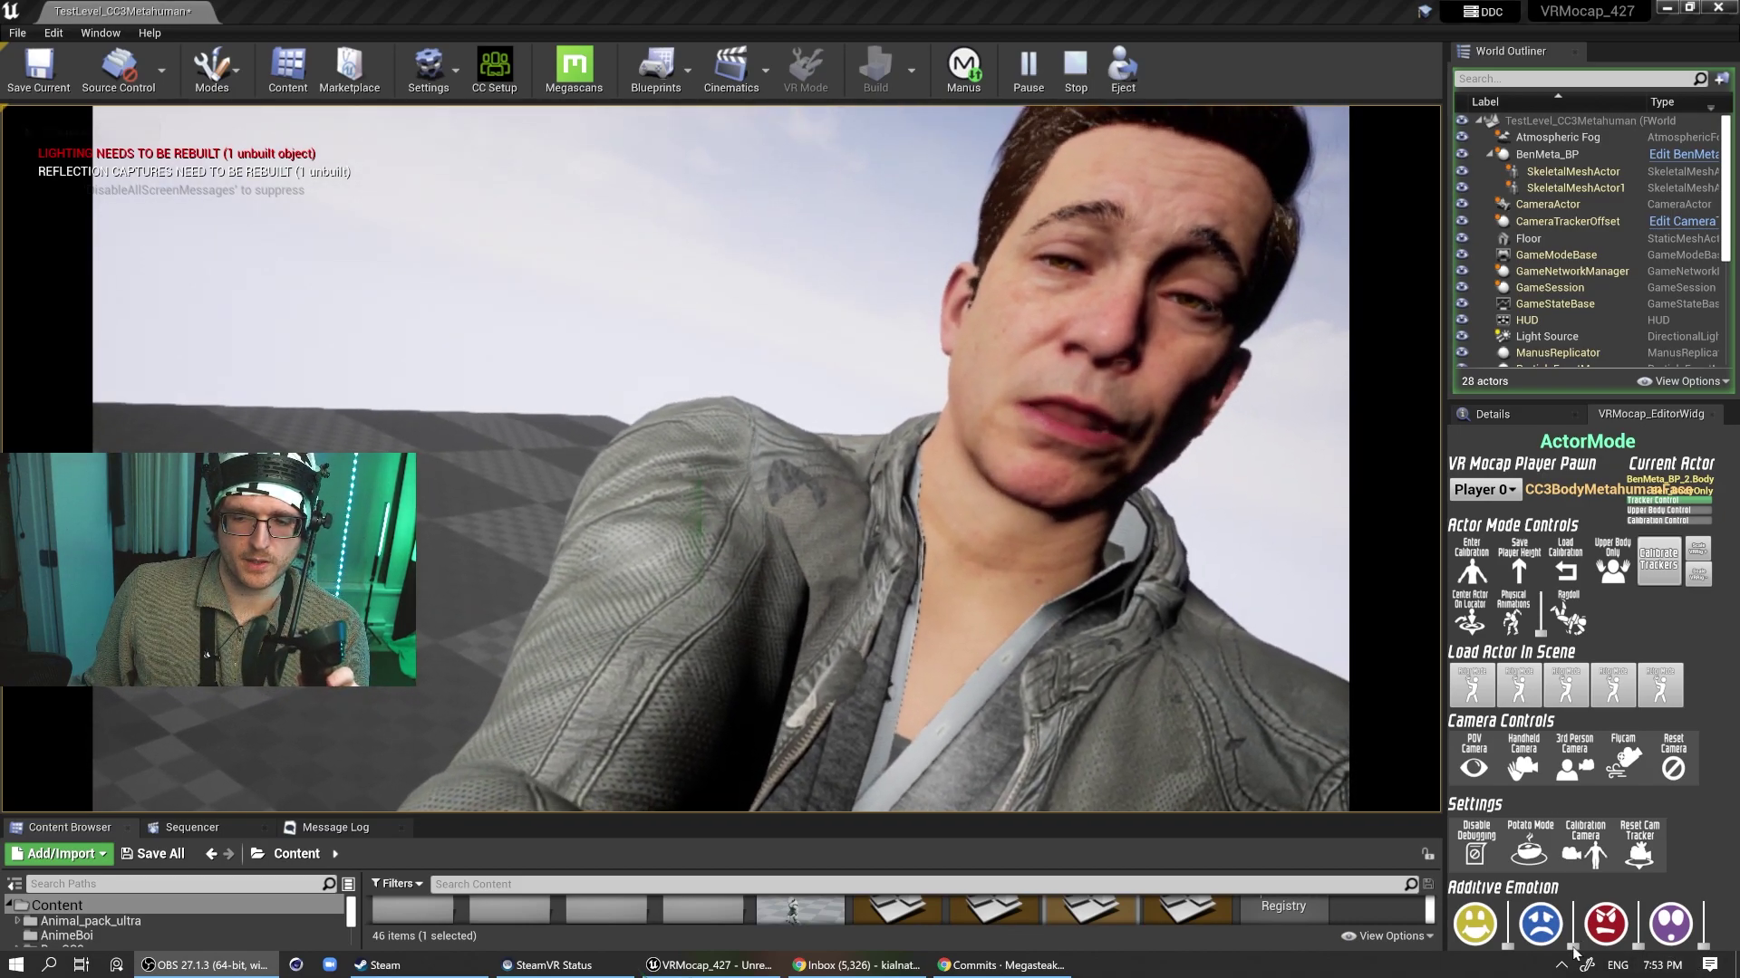
# Step: Raise the happy additive emotion until the MetaHuman grins, reset it to zero, then use the third-person camera
pyautogui.moveTo(1574, 949); pyautogui.dragTo(1577, 917)
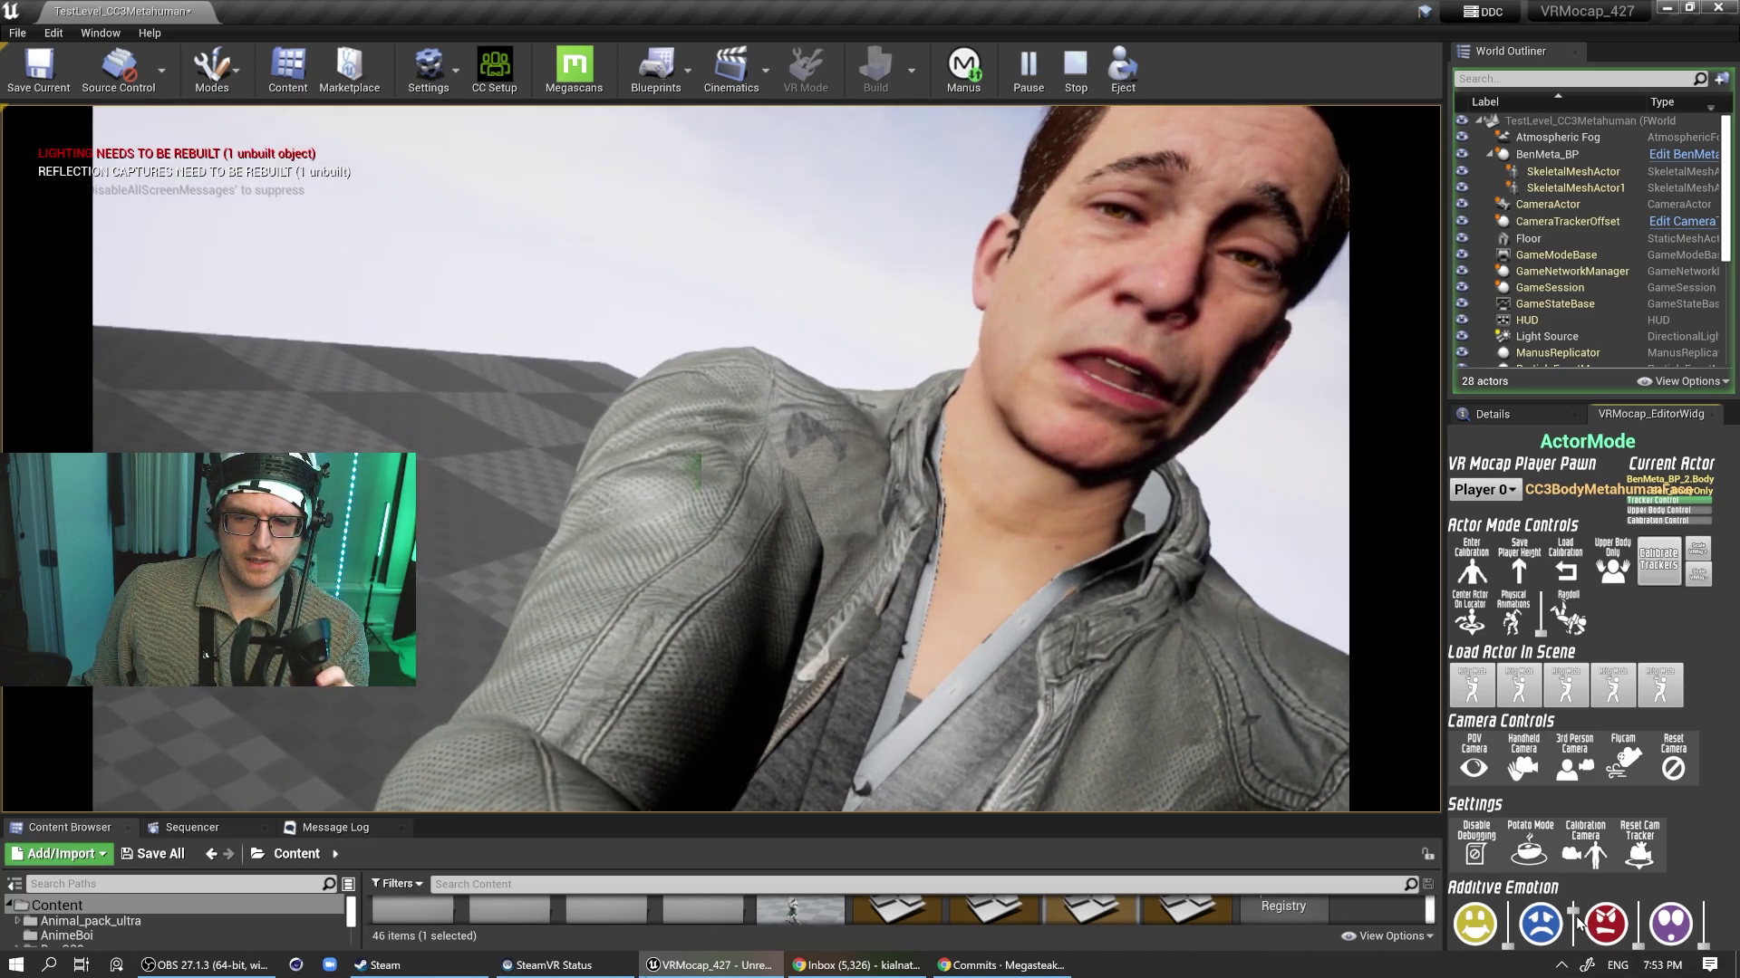
pyautogui.moveTo(1504, 951); pyautogui.dragTo(1522, 929)
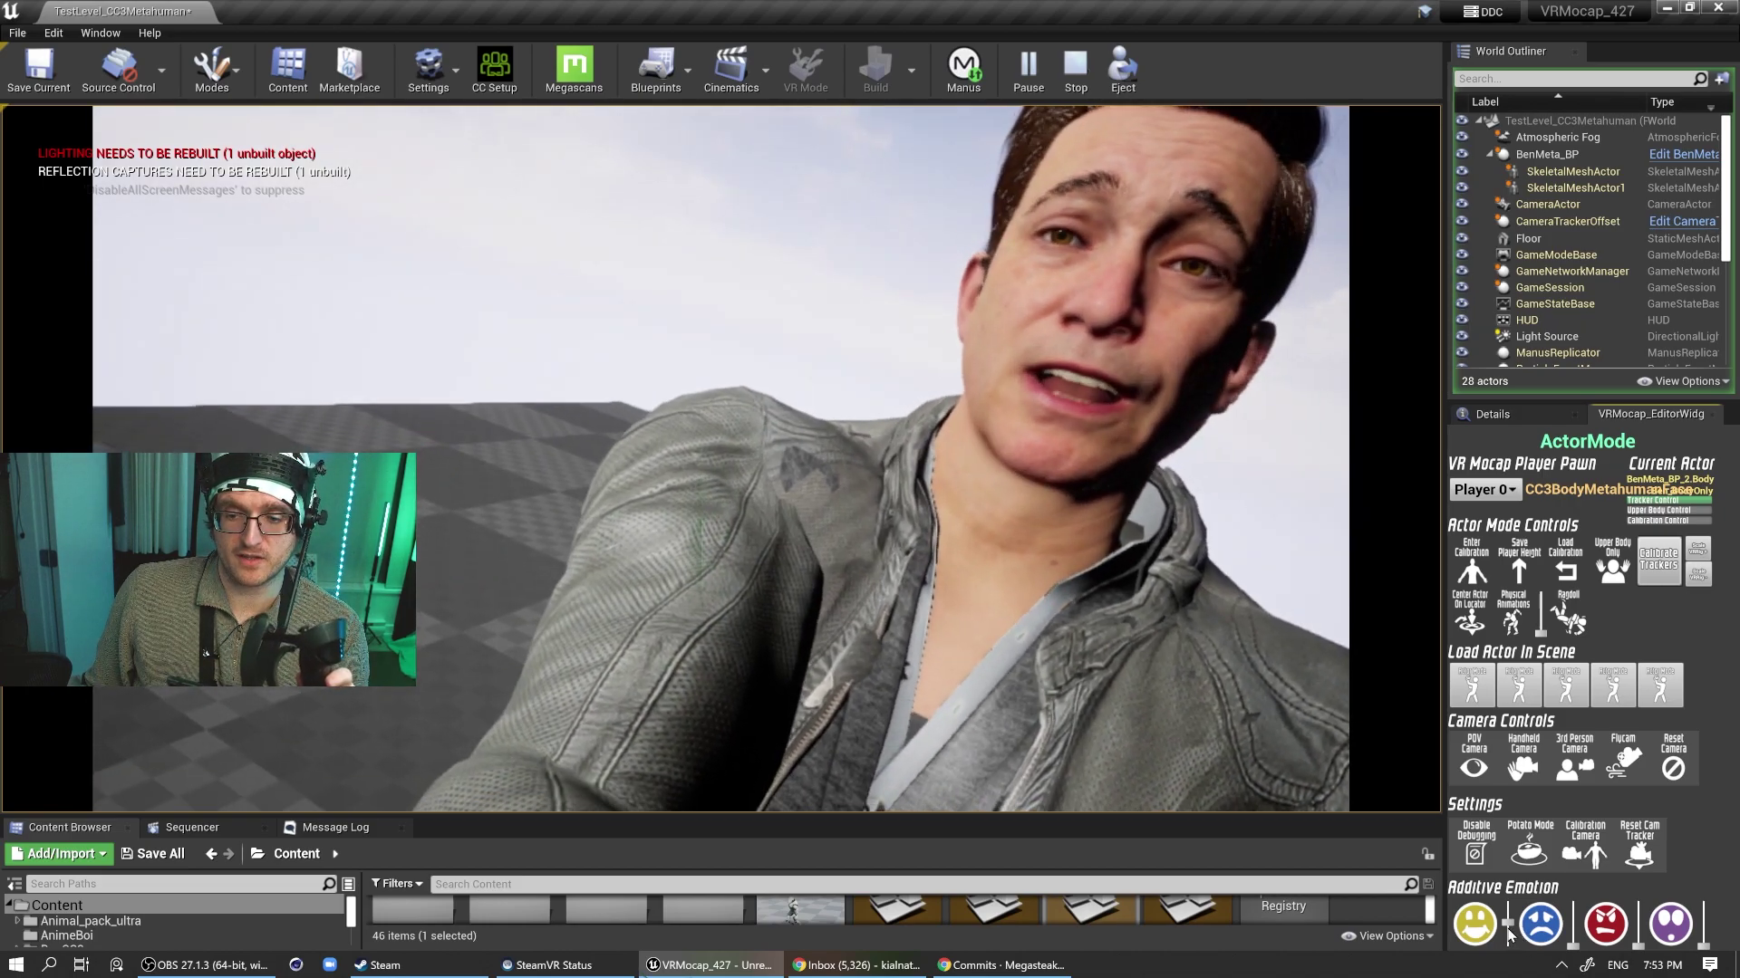
pyautogui.moveTo(1508, 934); pyautogui.dragTo(1506, 949)
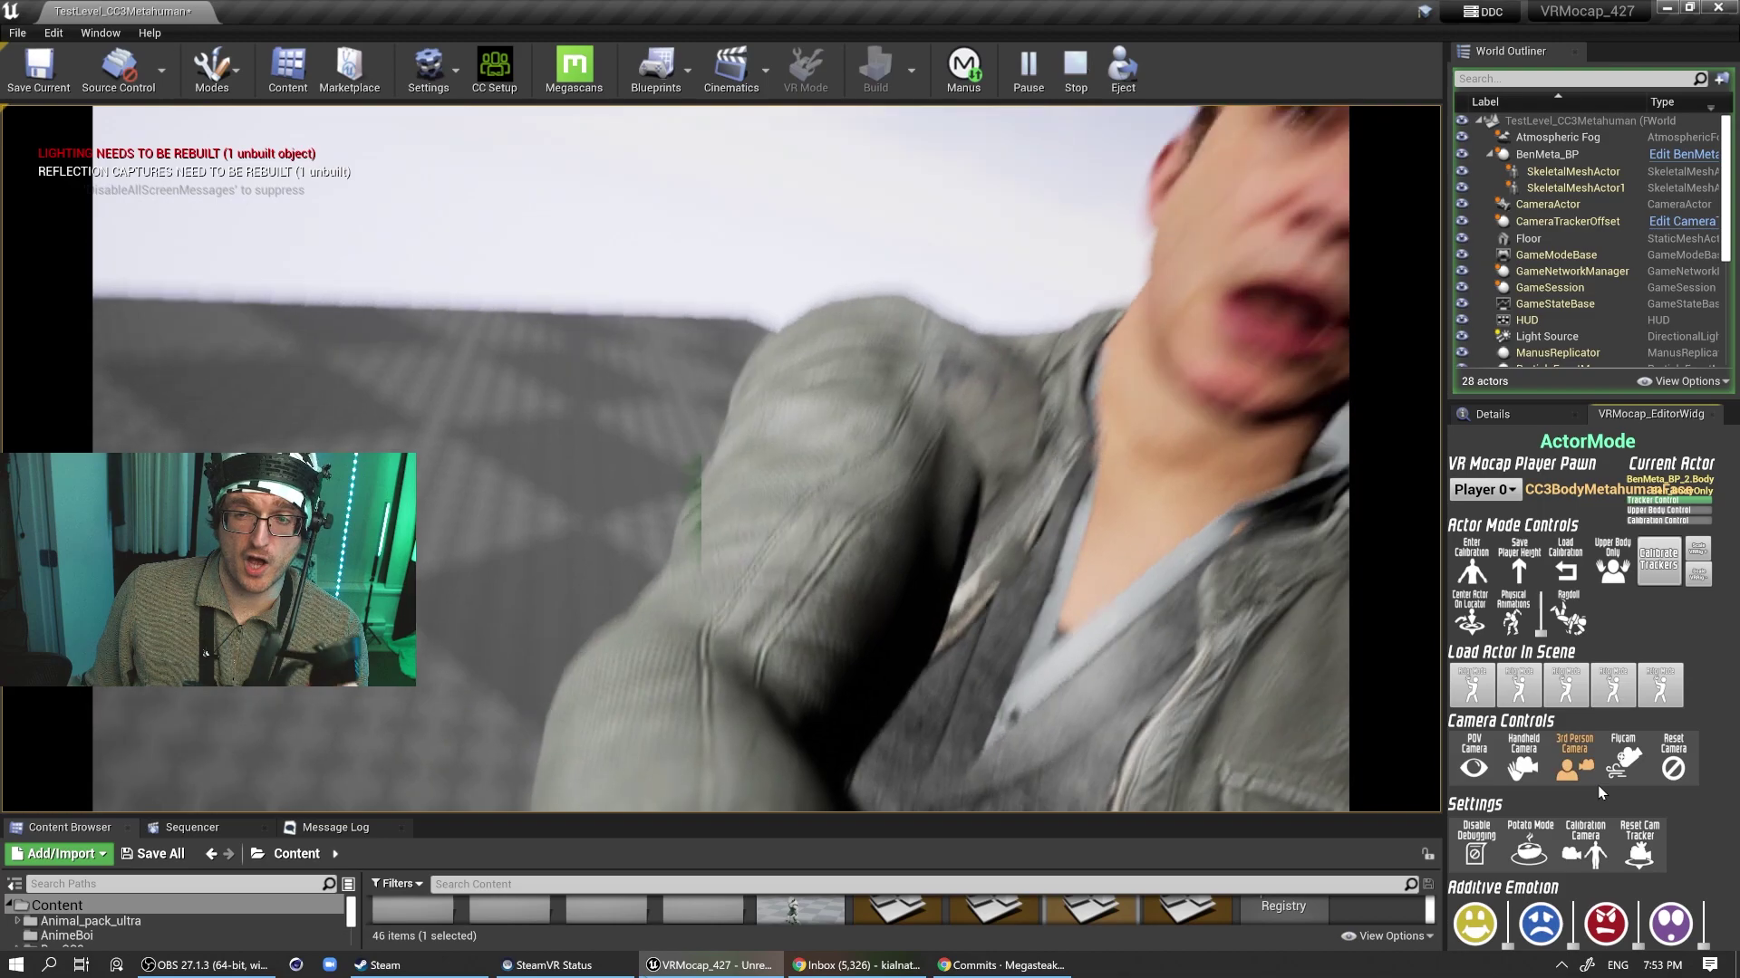
pyautogui.click(1576, 765)
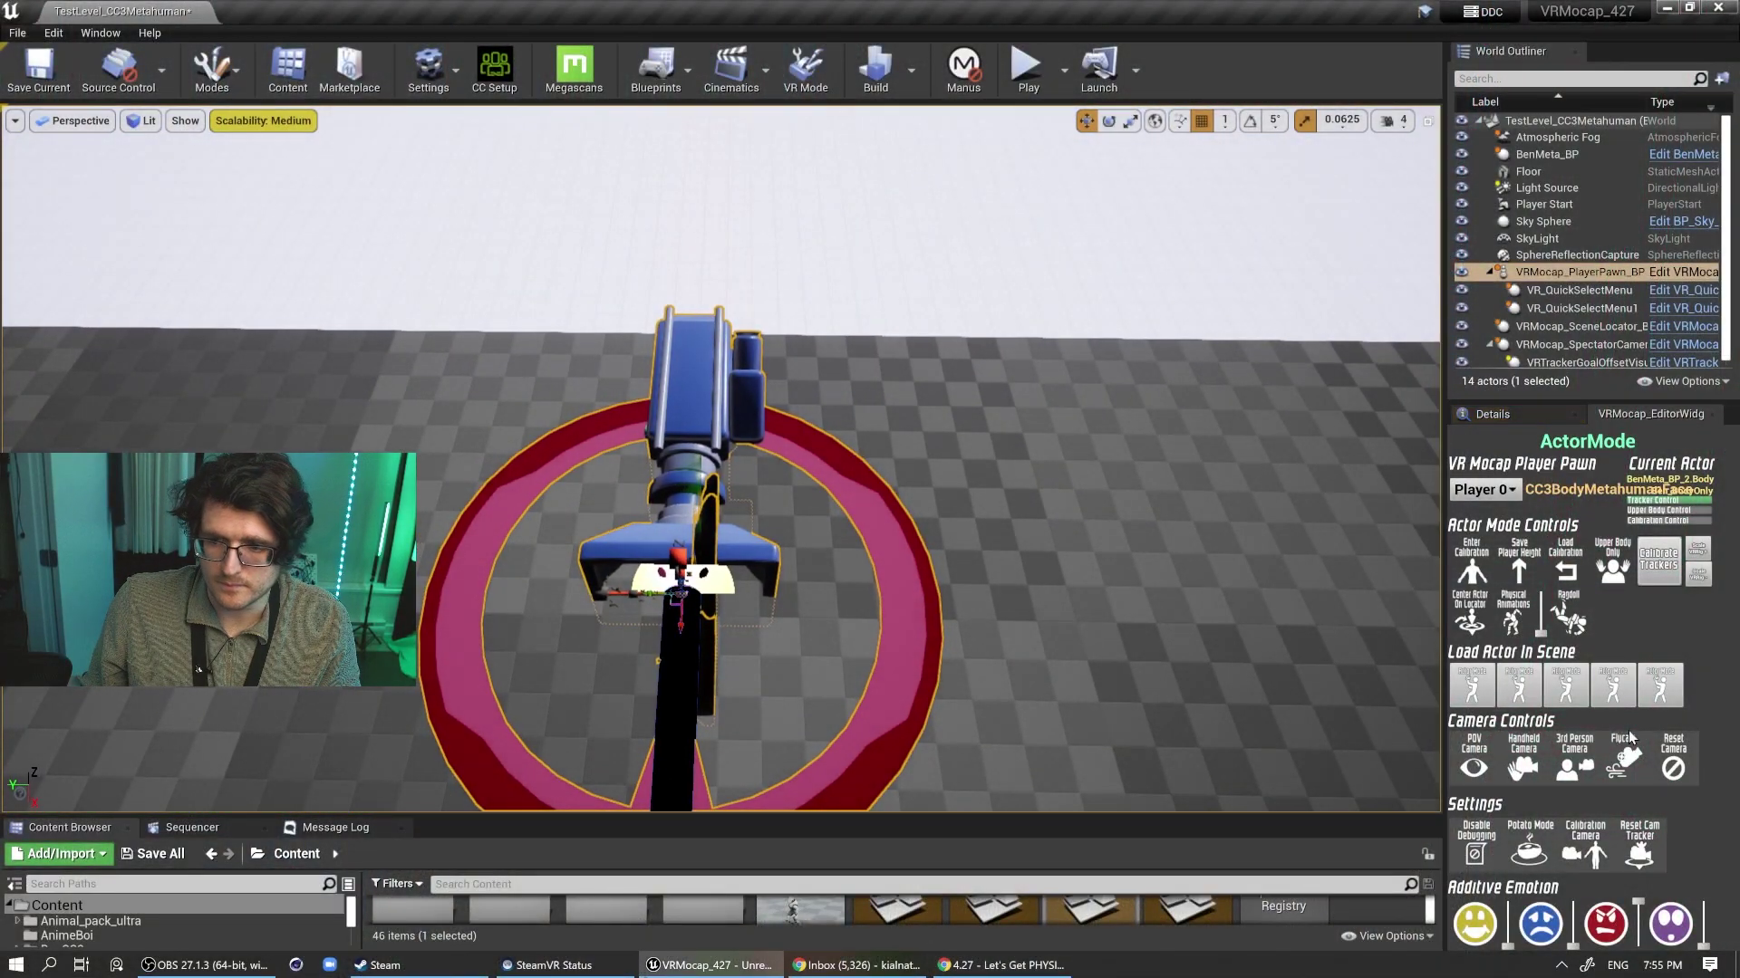
# Step: Enable VTuber Mode on VRMocap_PlayerPawn_BP and play TestLevel_CC3Metahuman again
pyautogui.click(1501, 416)
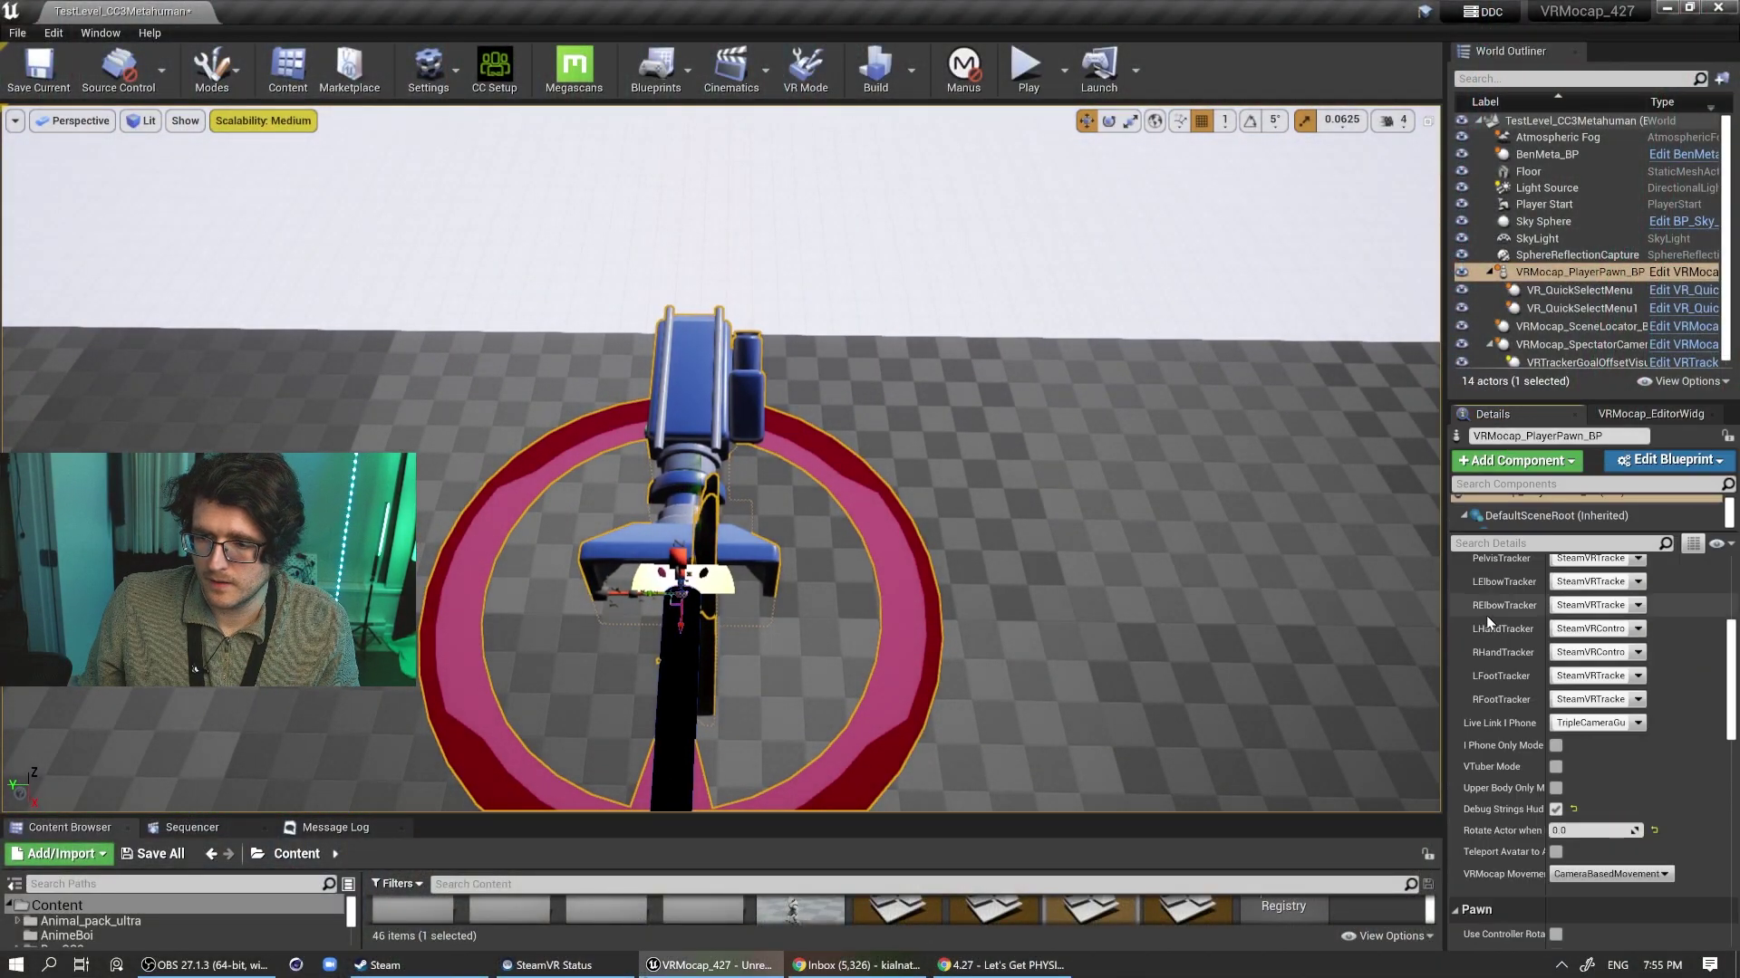
pyautogui.click(1556, 769)
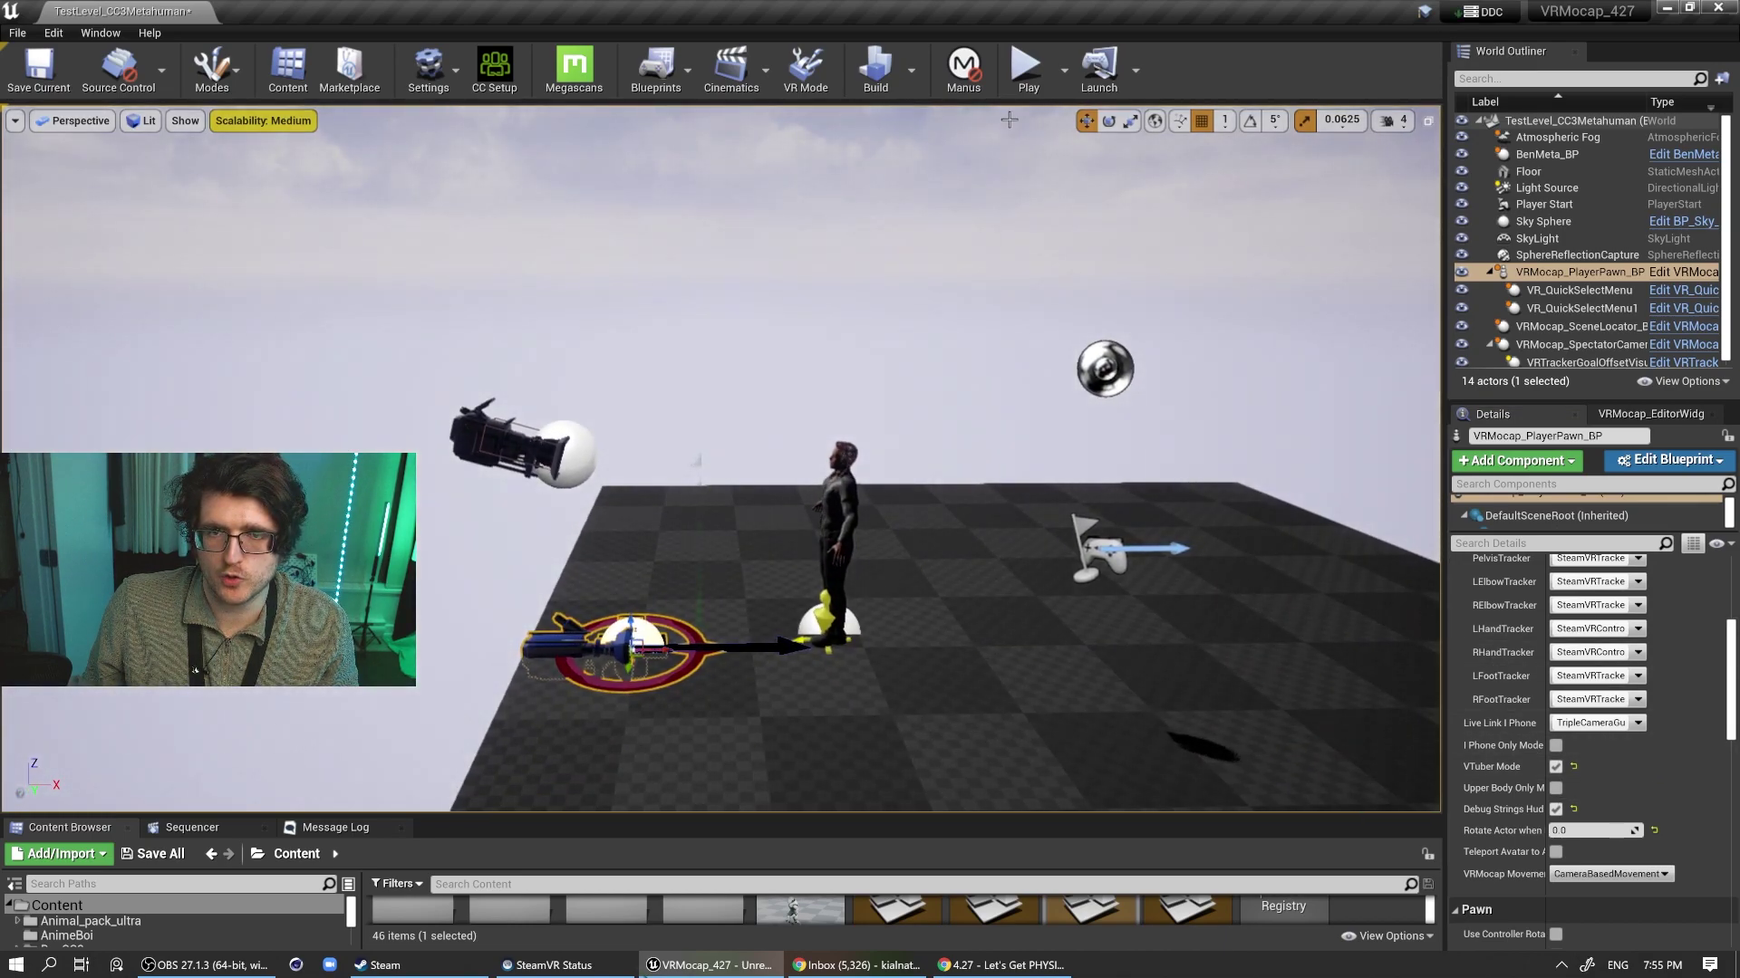
pyautogui.click(1026, 68)
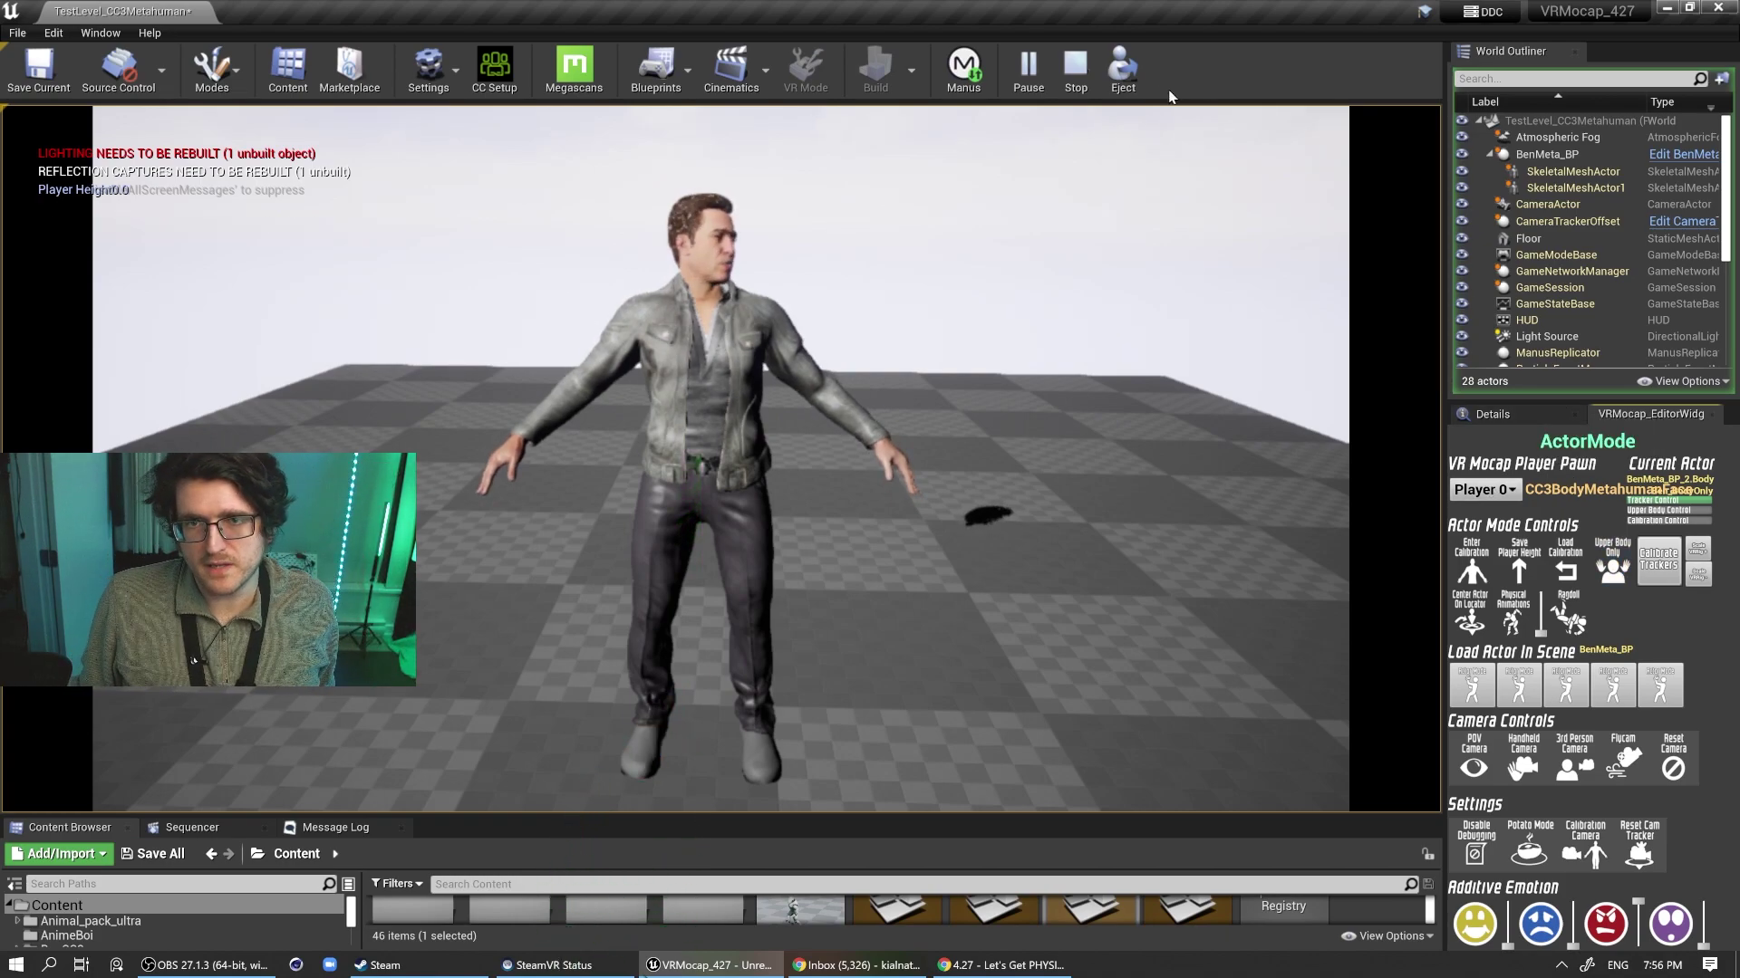
# Step: Stop the play session to return to editing TestLevel_CC3Metahuman
pyautogui.click(1080, 86)
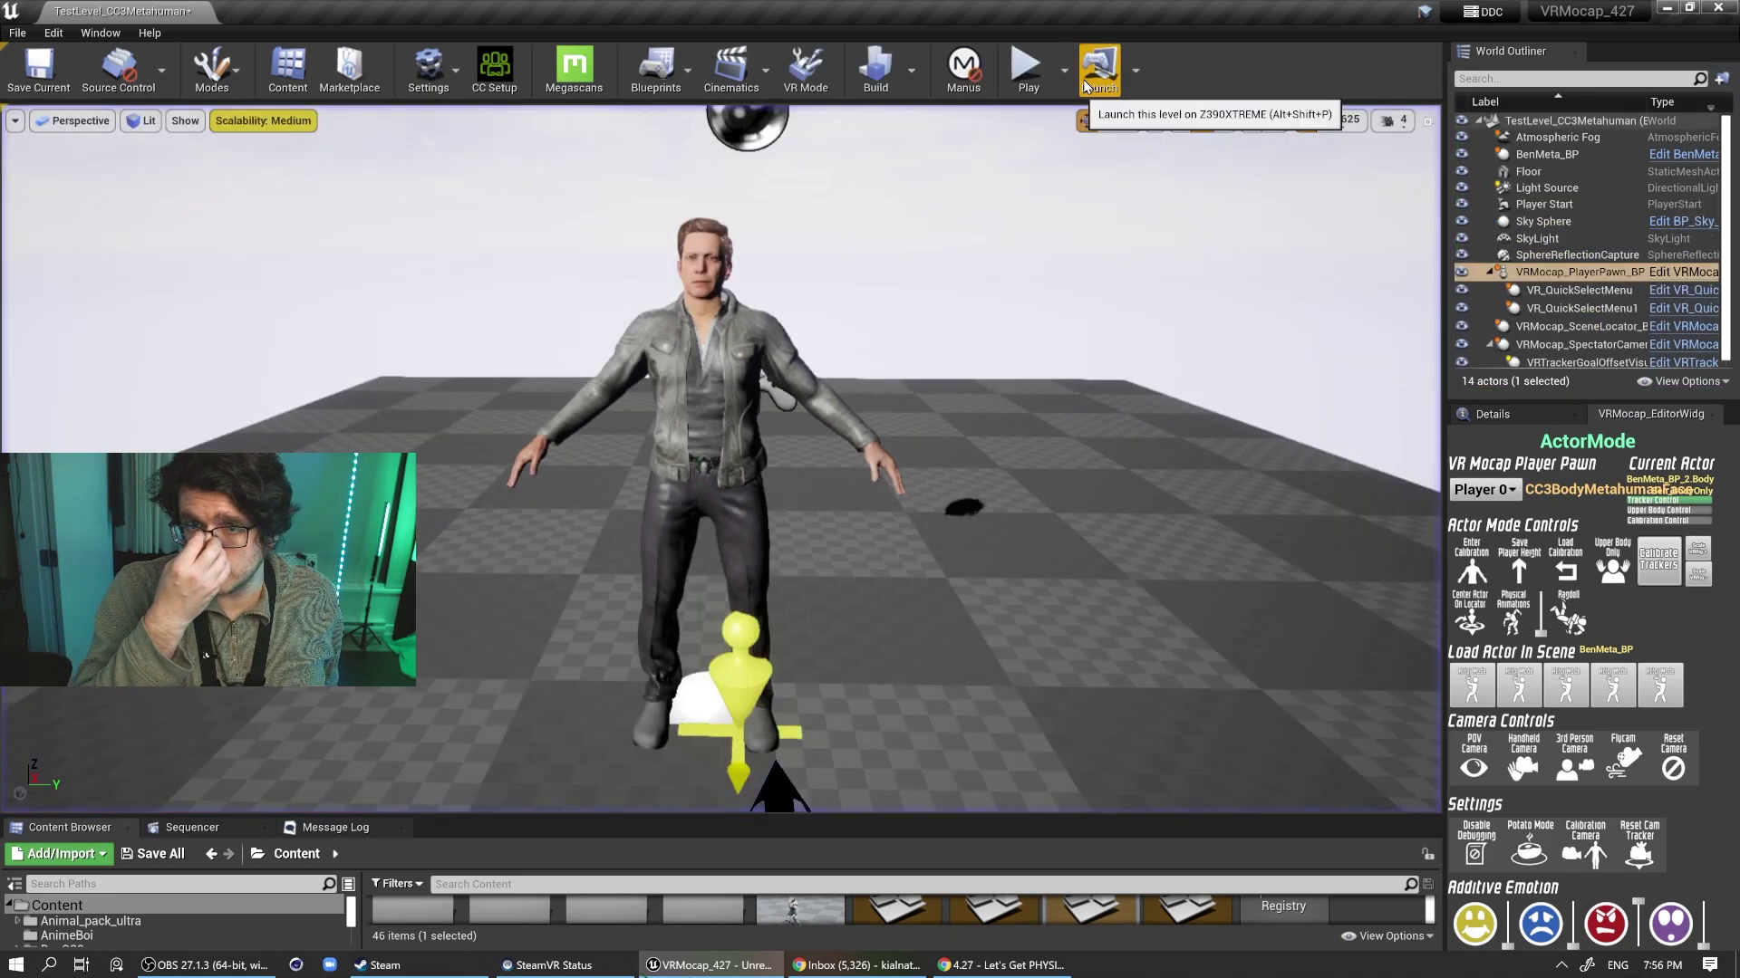